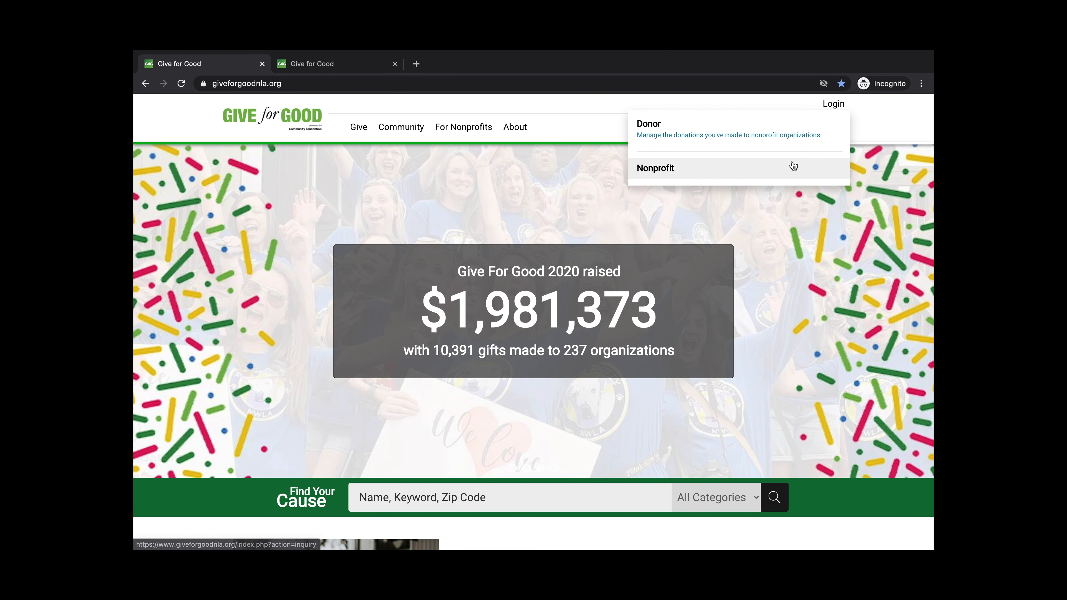
Choose the Nonprofit login option to reach the Log into your Profile page
click(793, 167)
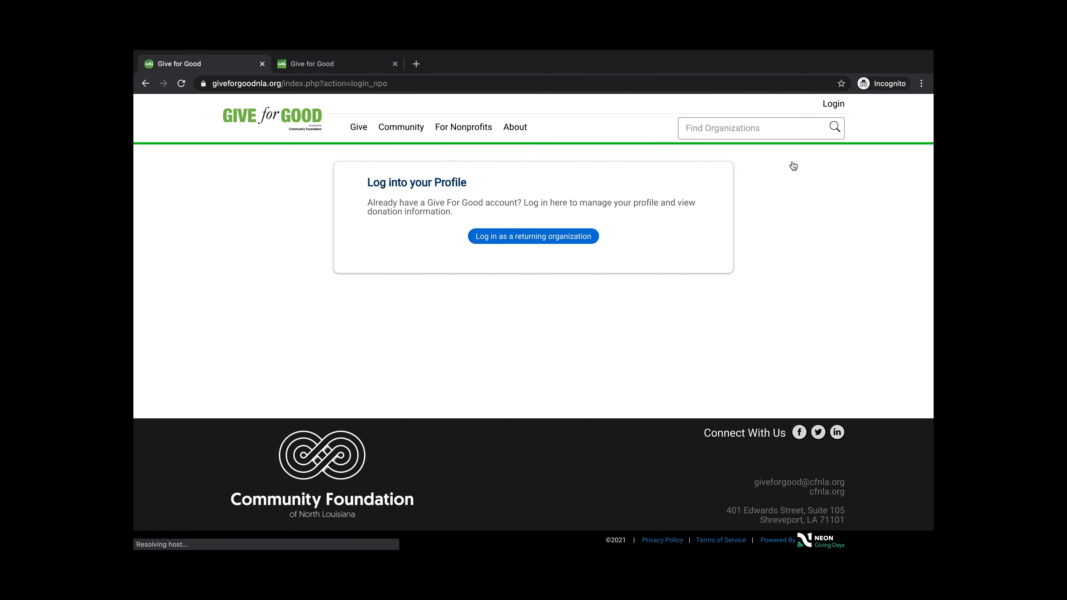
Log in as a returning organization with the account's email address and password
click(563, 242)
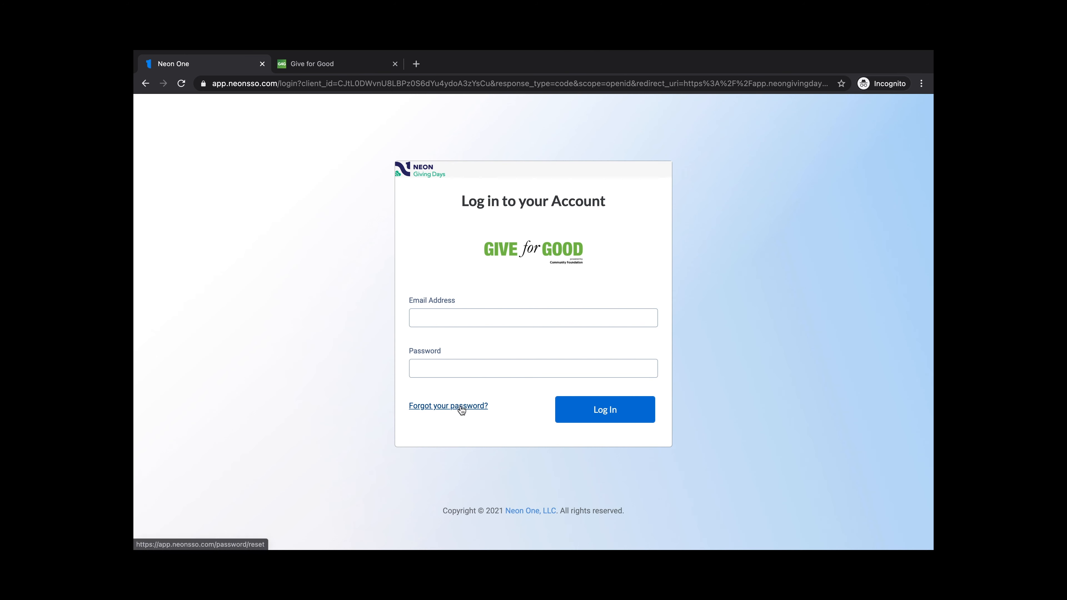
click(497, 316)
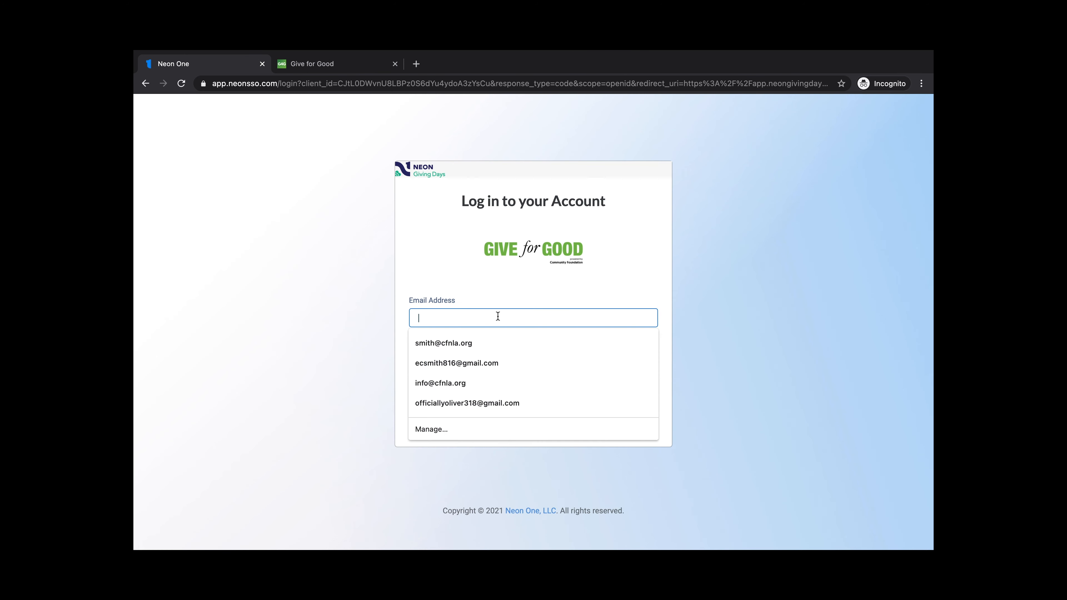
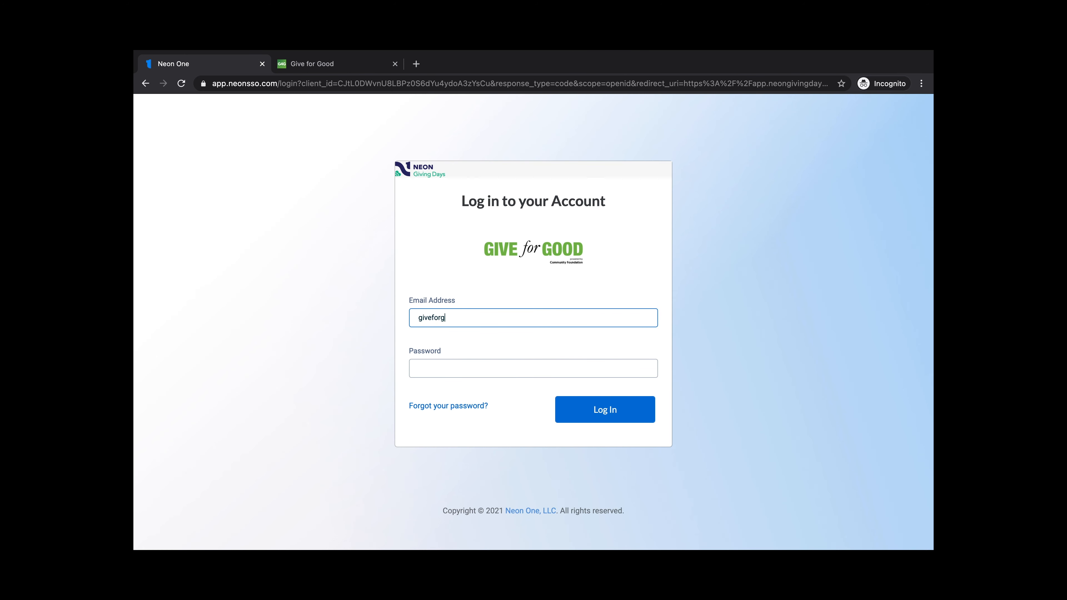
click(420, 368)
text(••••••••)
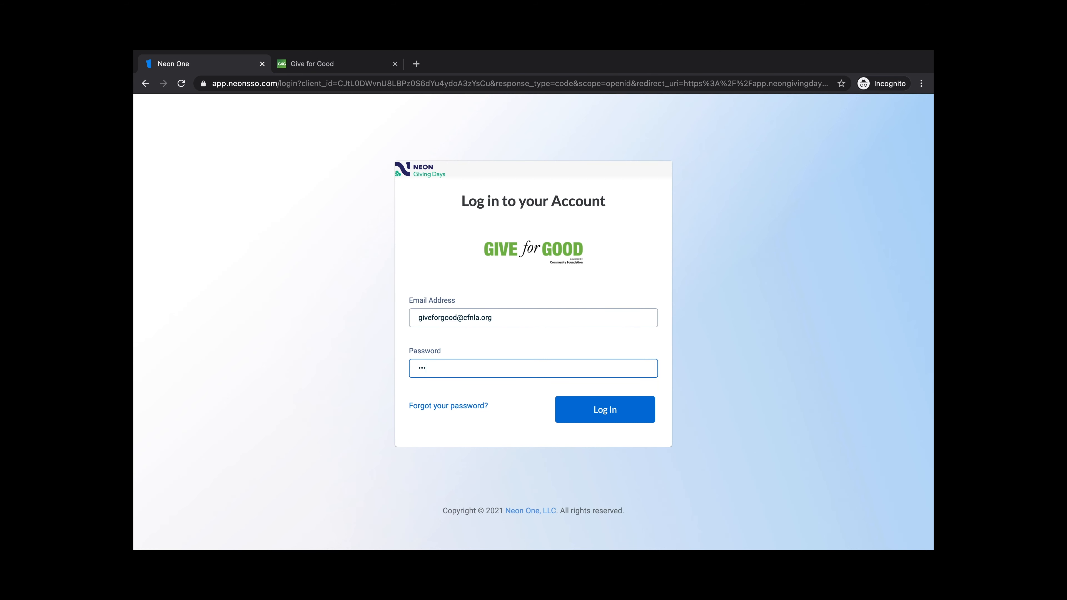
text(•)
key(Return)
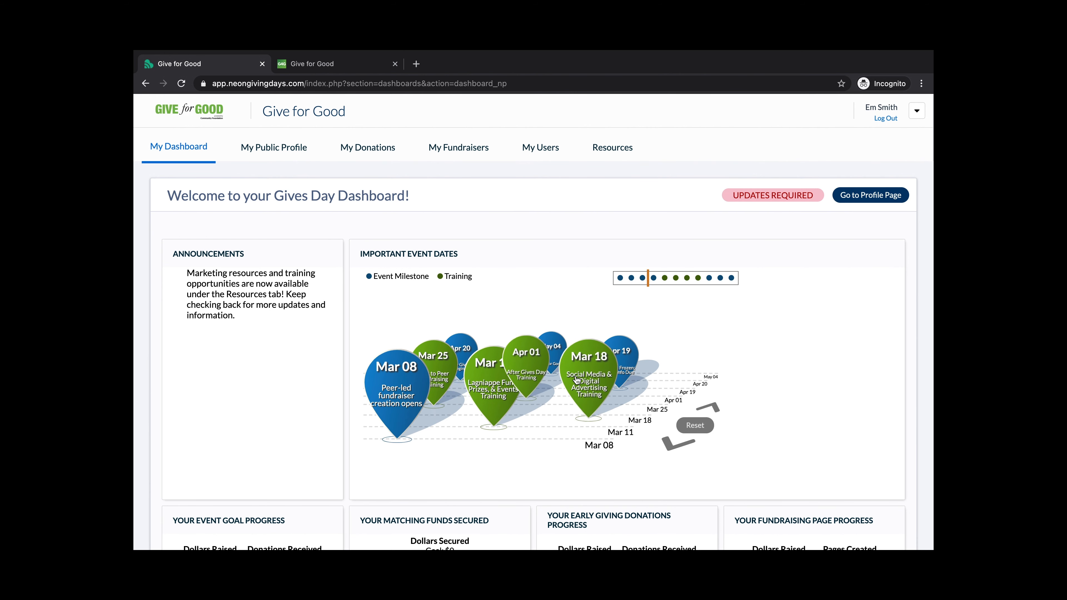
Review the dashboard's announcements, event dates and goal cards, then go to My Public Profile
scroll(719, 369, down, 3)
scroll(719, 368, down, 1)
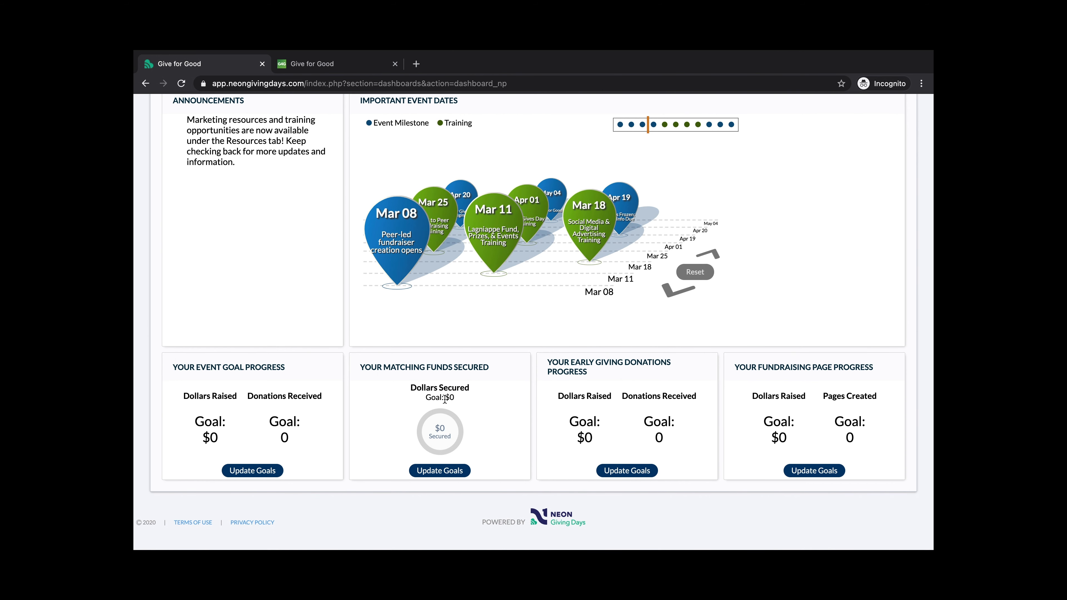
scroll(445, 399, up, 5)
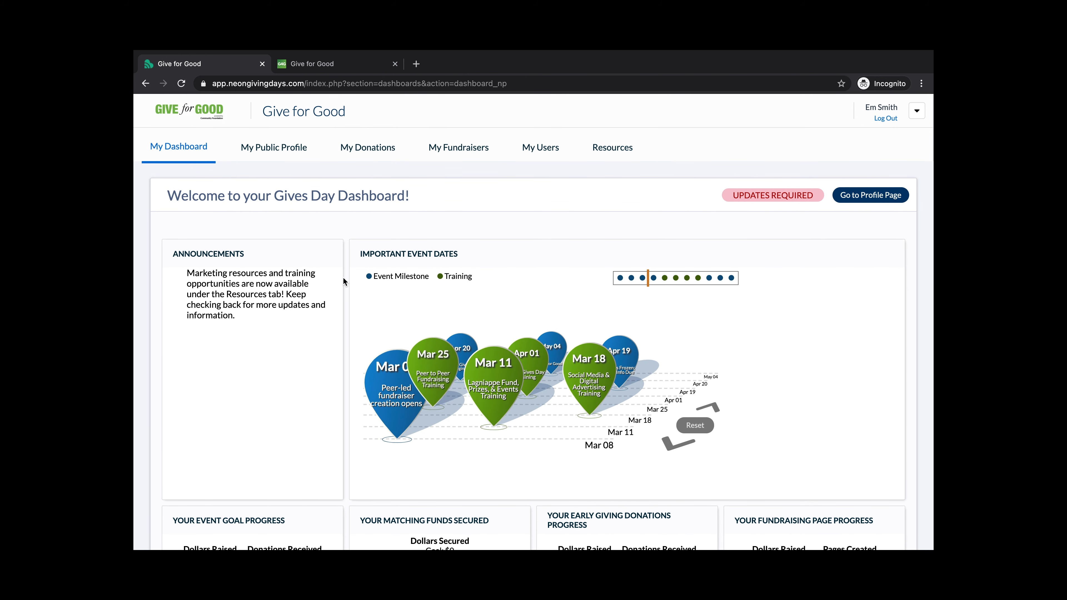
click(277, 150)
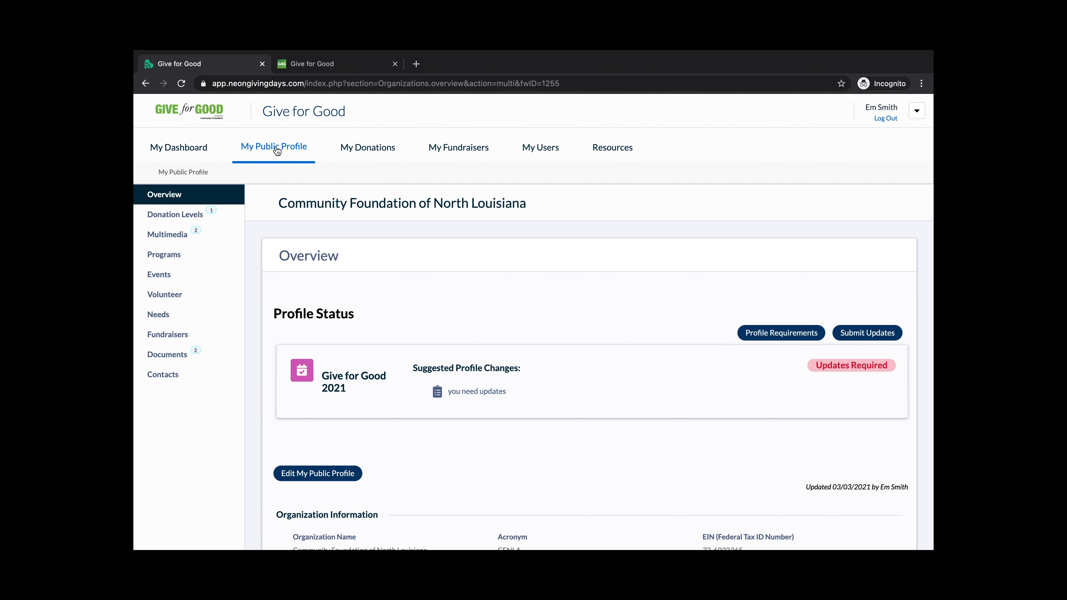
Scroll the Overview to review acronym CFNLA, $1,500,000 operating budget and Community Improvement category
scroll(567, 256, down, 5)
scroll(567, 256, down, 1)
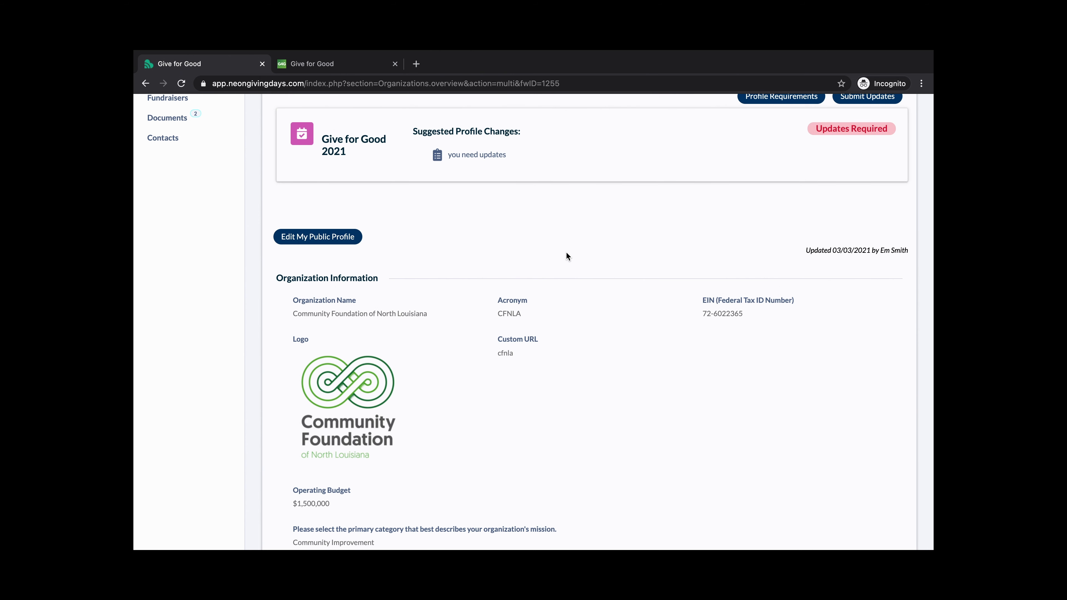
scroll(566, 256, down, 2)
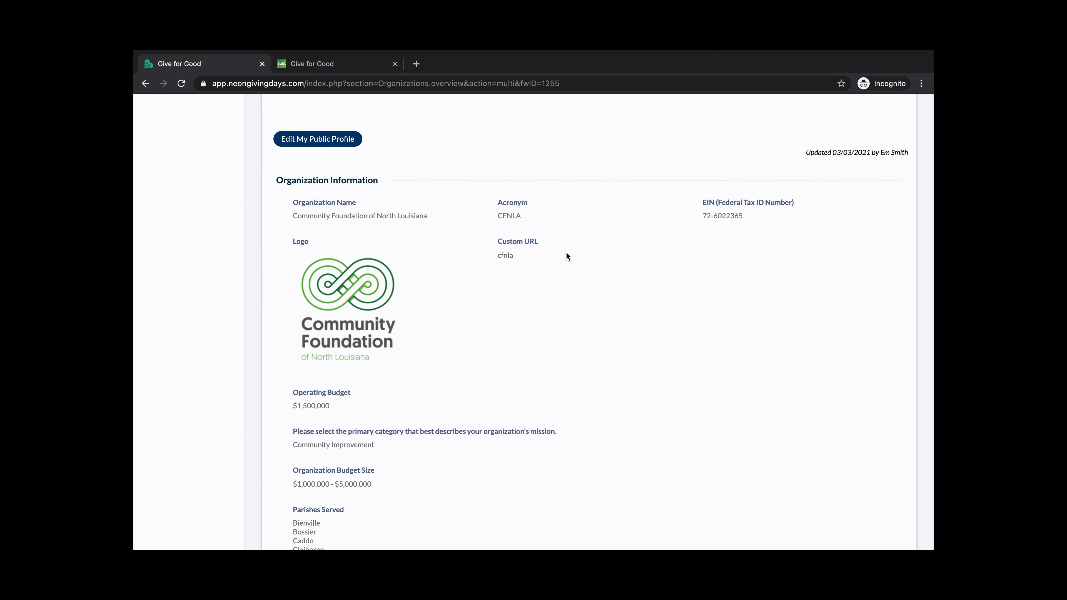
scroll(438, 235, up, 1)
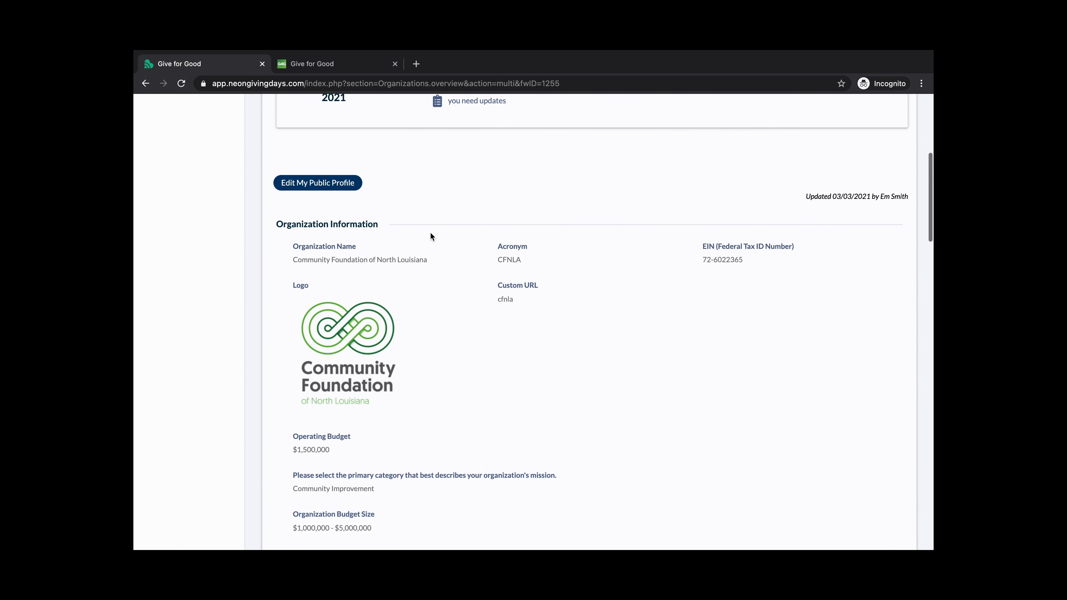
Open the profile edit form and check the cfnla custom URL, parishes served and legal name
click(344, 190)
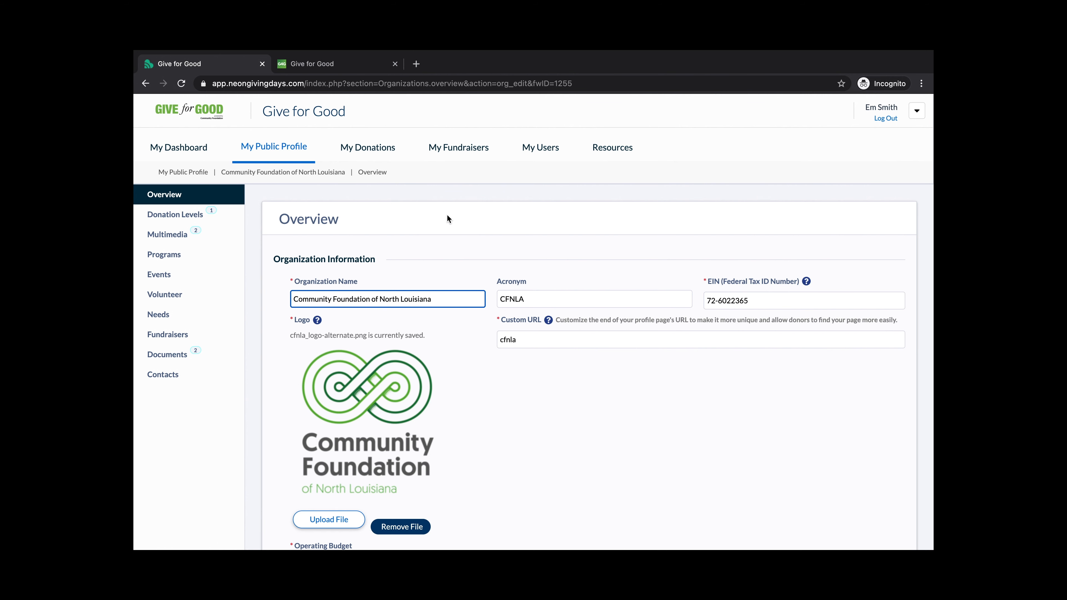
scroll(536, 209, down, 3)
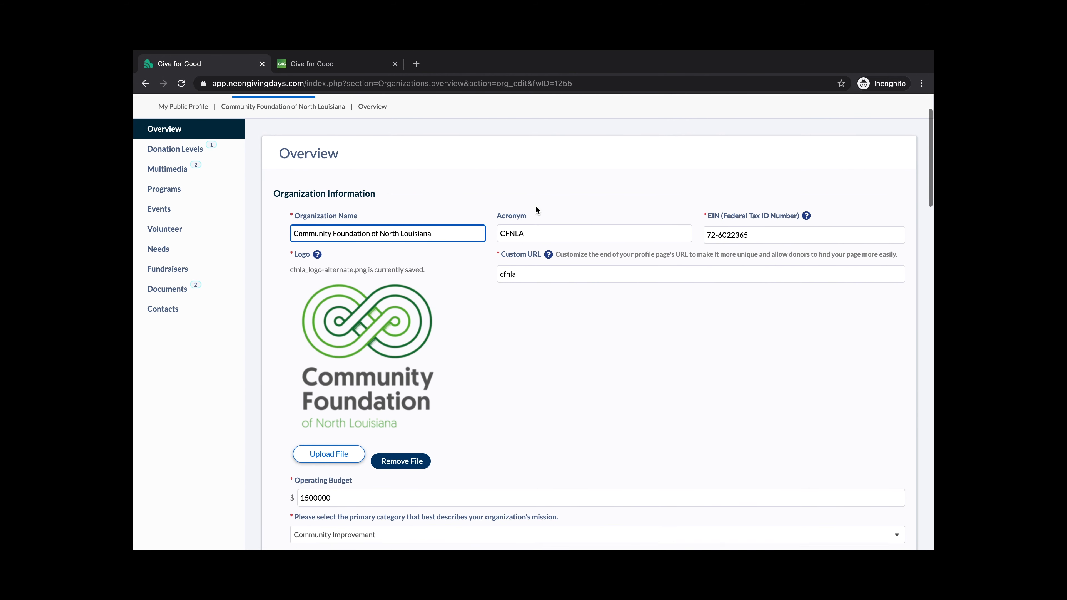
scroll(536, 209, down, 1)
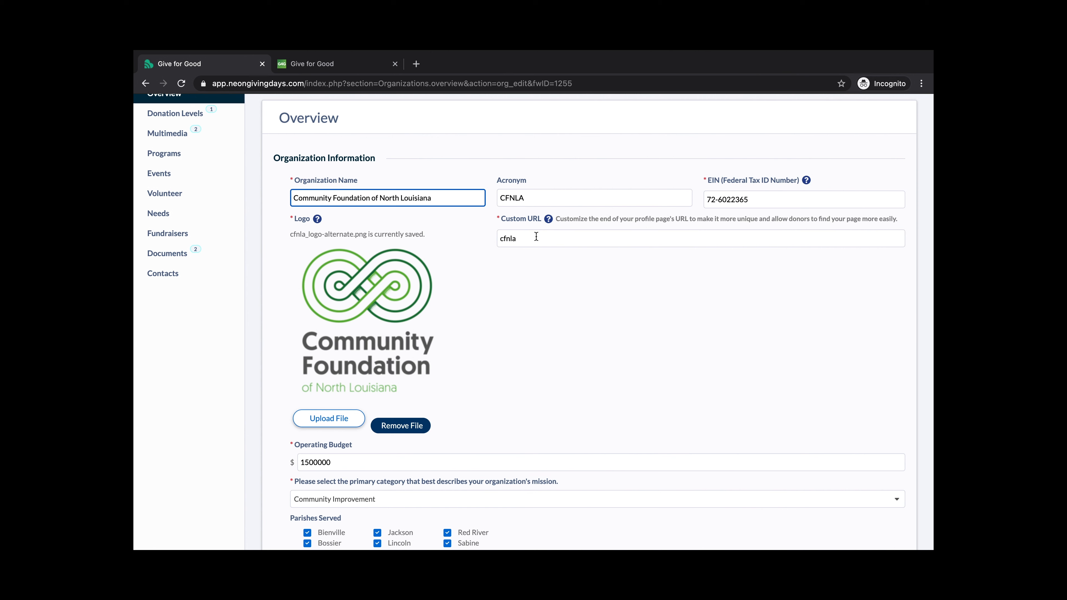
click(536, 237)
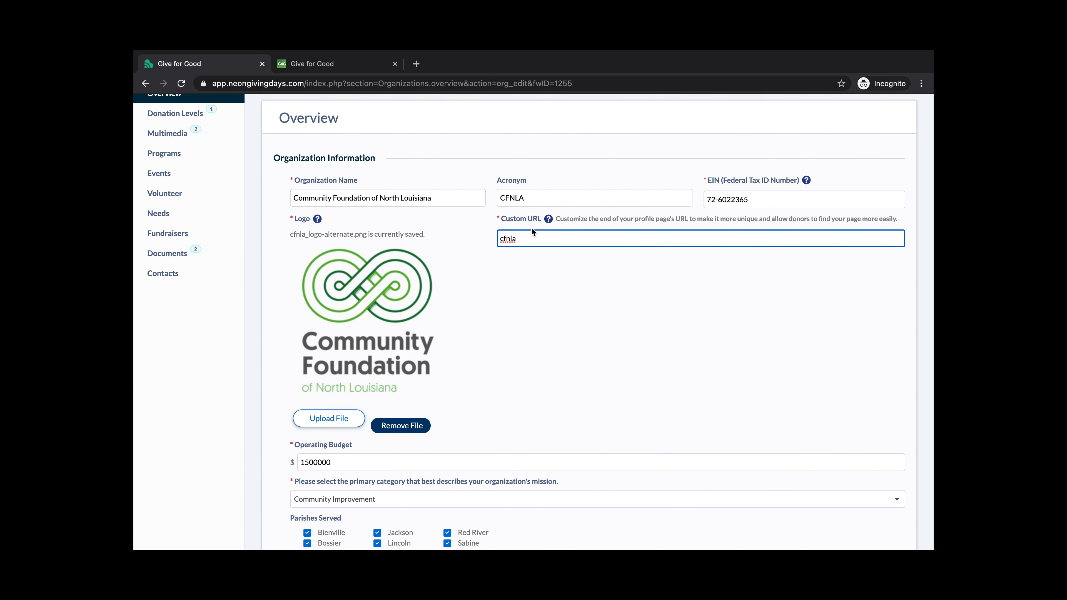
scroll(531, 227, down, 3)
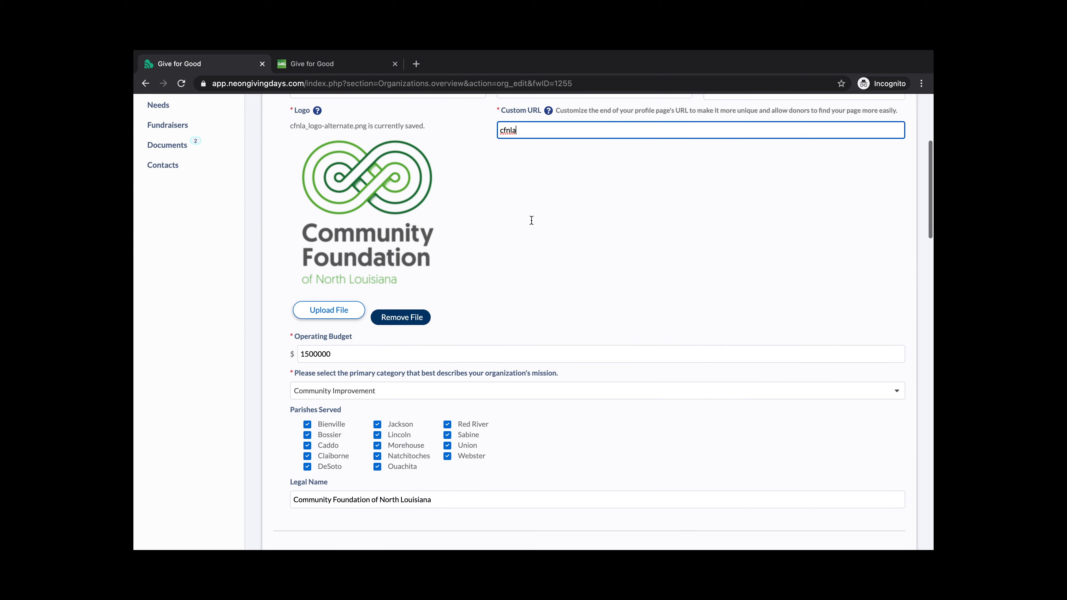
scroll(531, 220, down, 3)
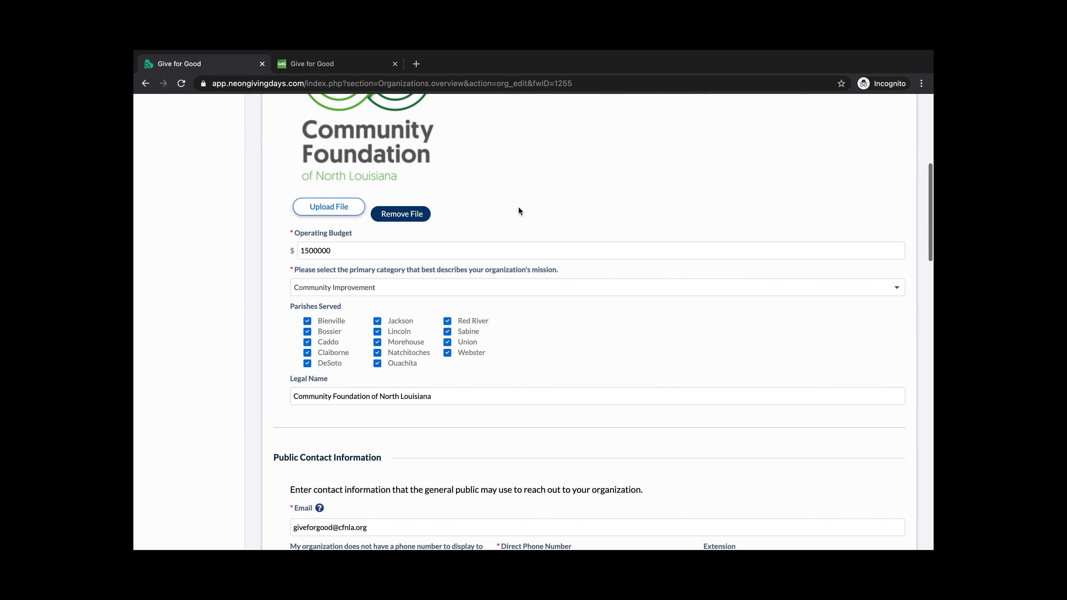
scroll(519, 208, down, 1)
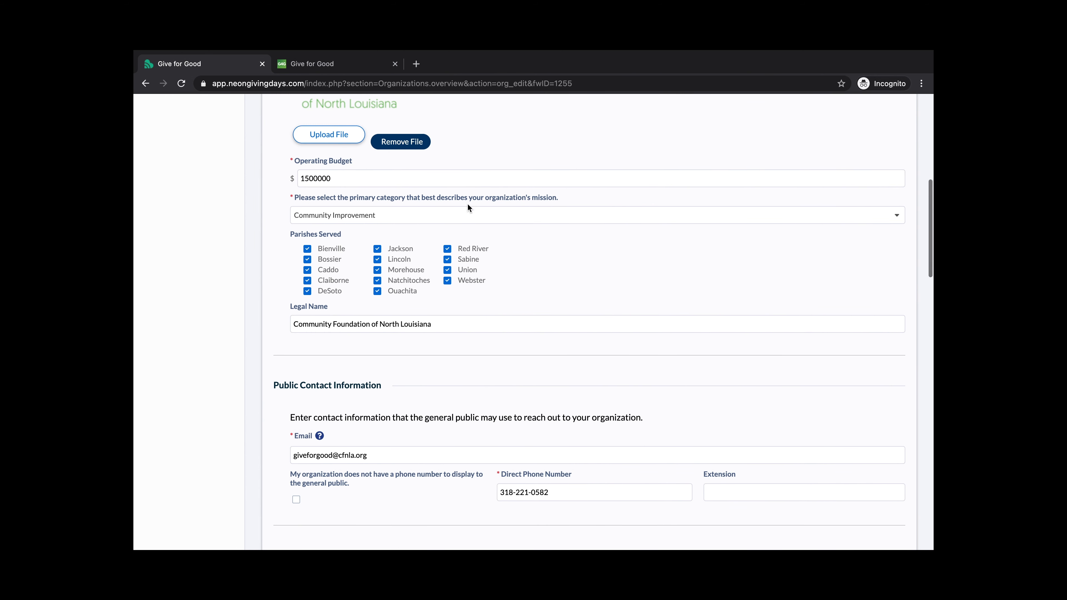
scroll(466, 223, down, 1)
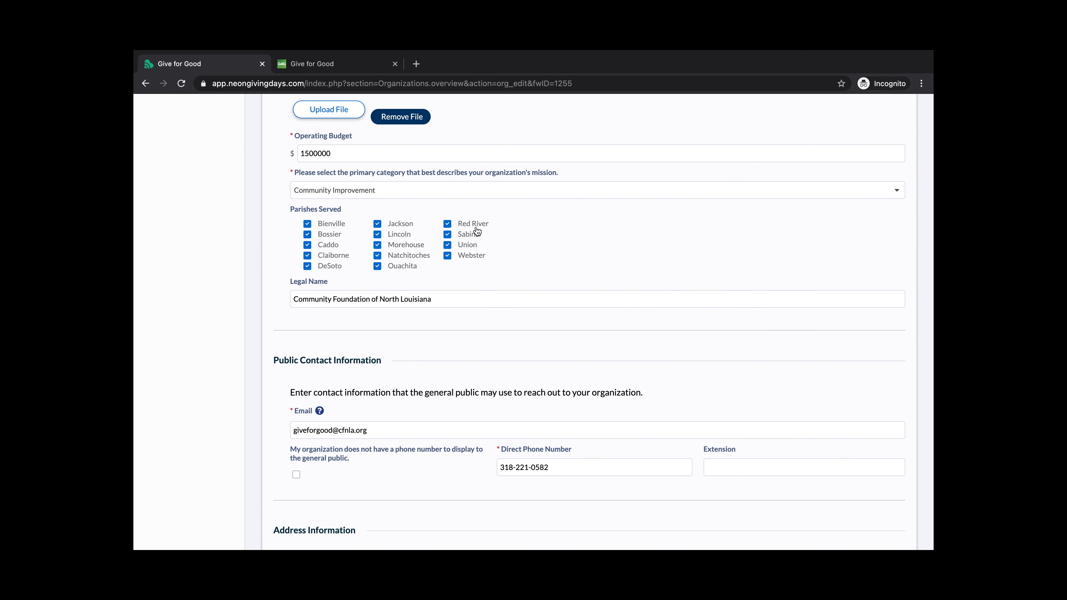
scroll(506, 222, down, 1)
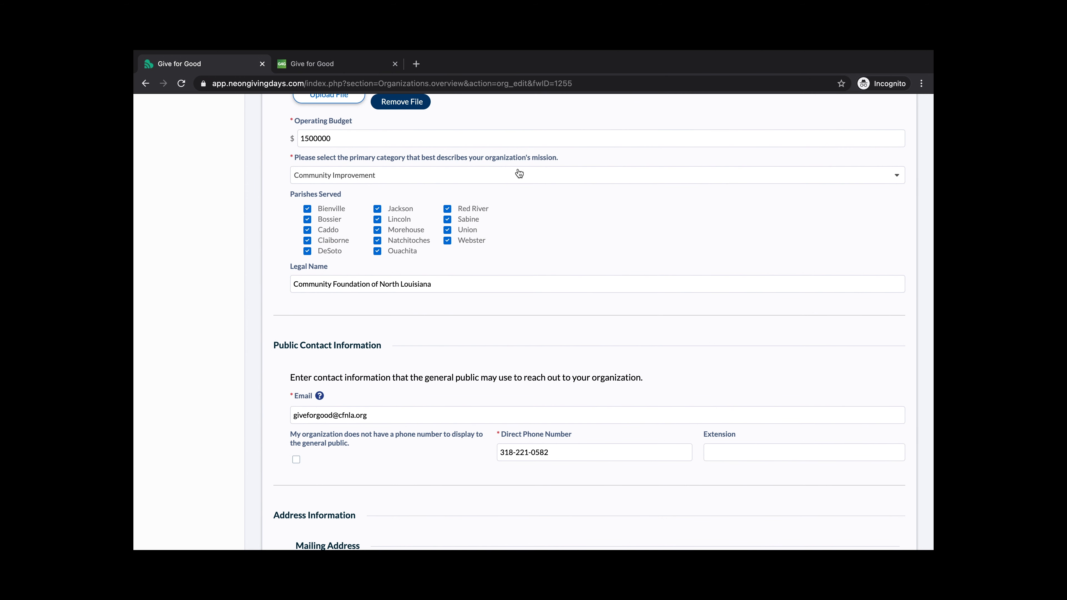
scroll(521, 194, down, 3)
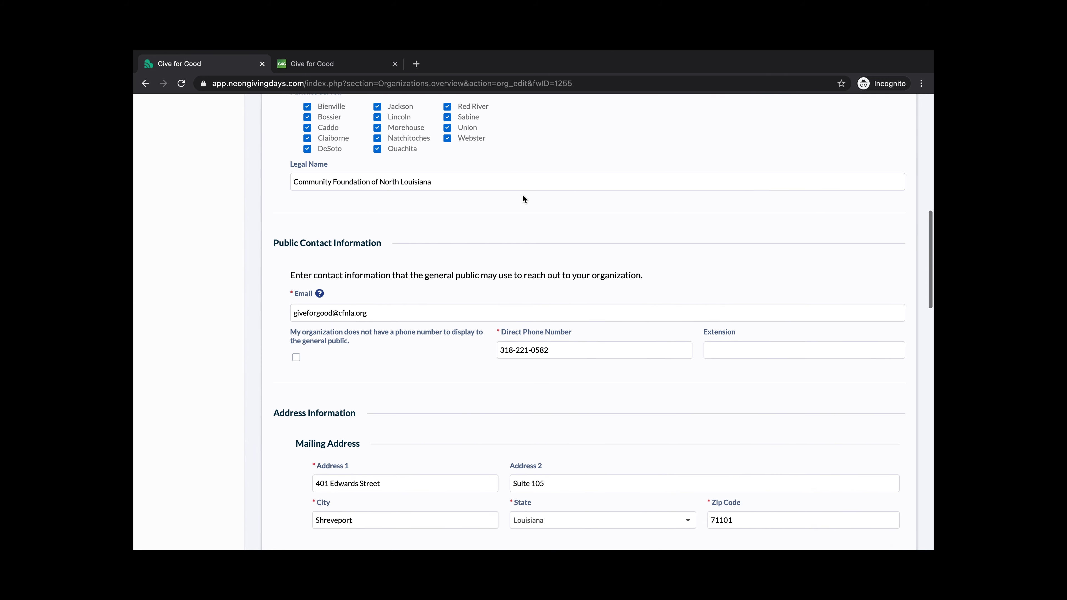
scroll(523, 198, down, 2)
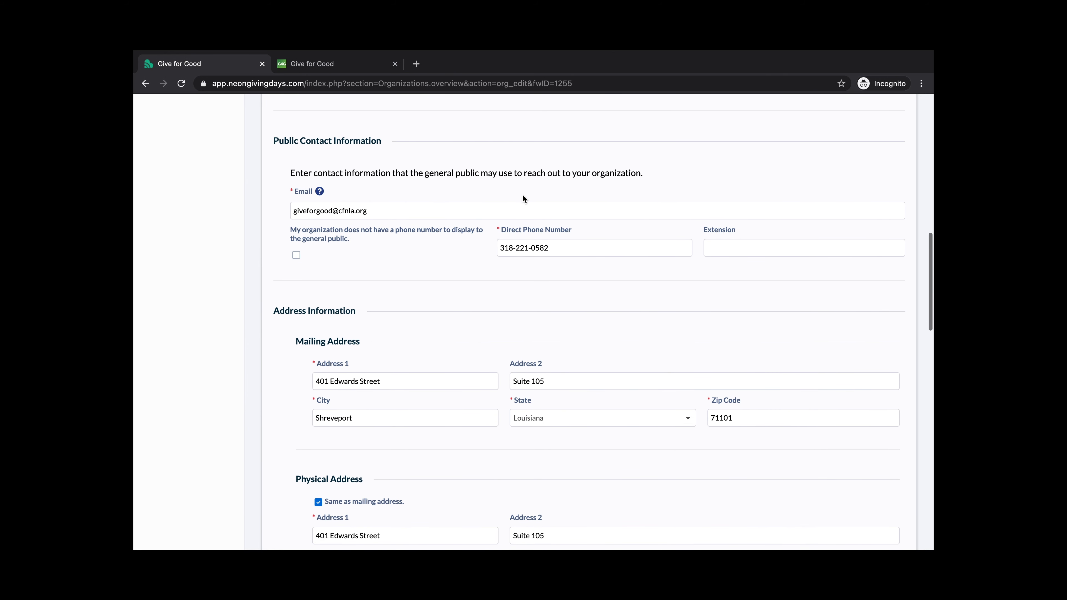
scroll(523, 197, down, 1)
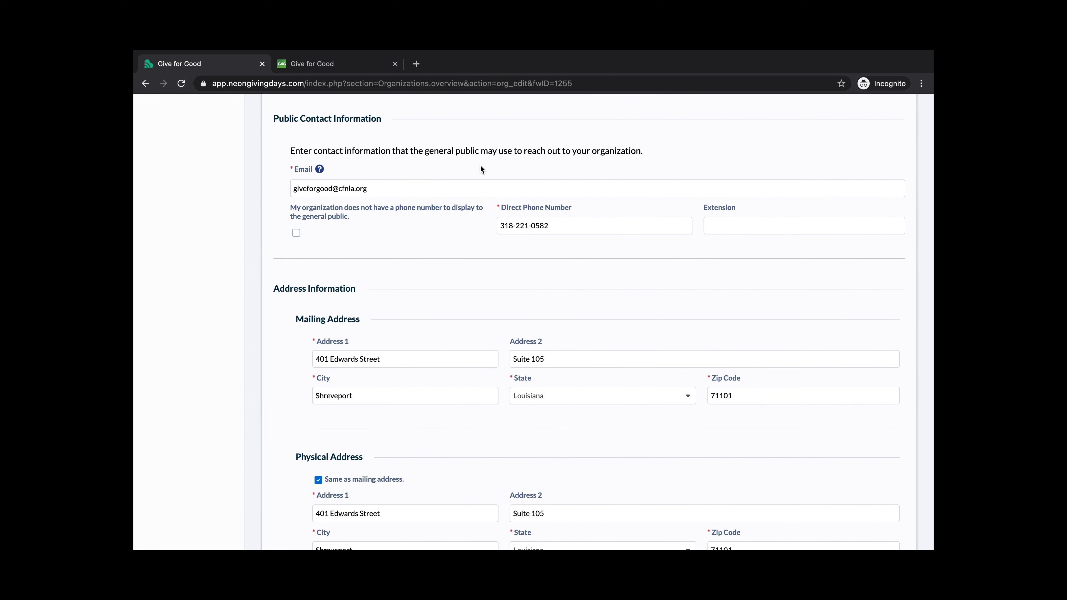
scroll(446, 171, down, 1)
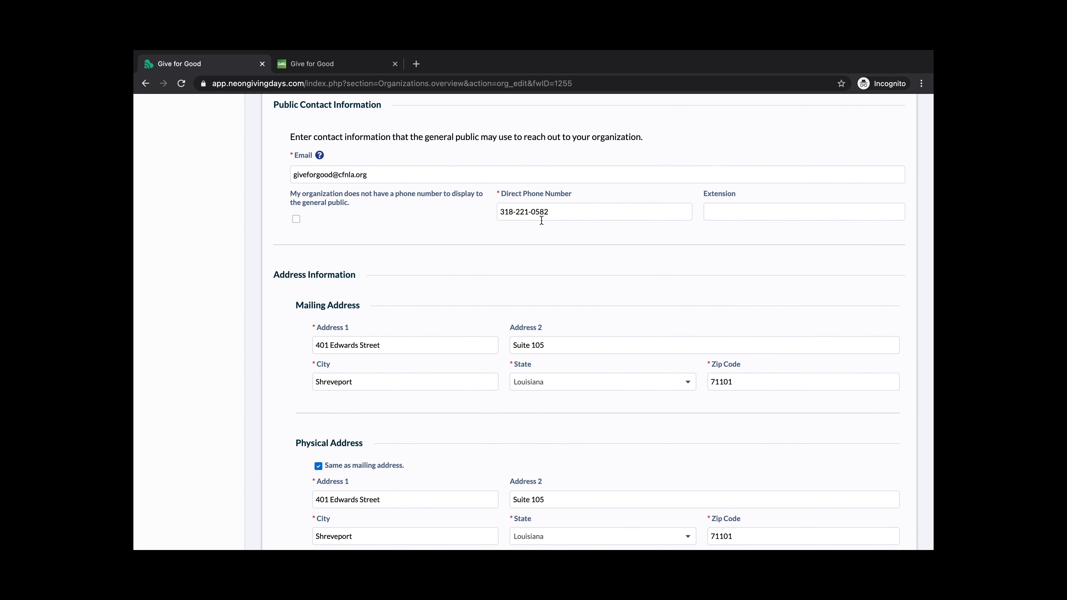
scroll(486, 155, down, 3)
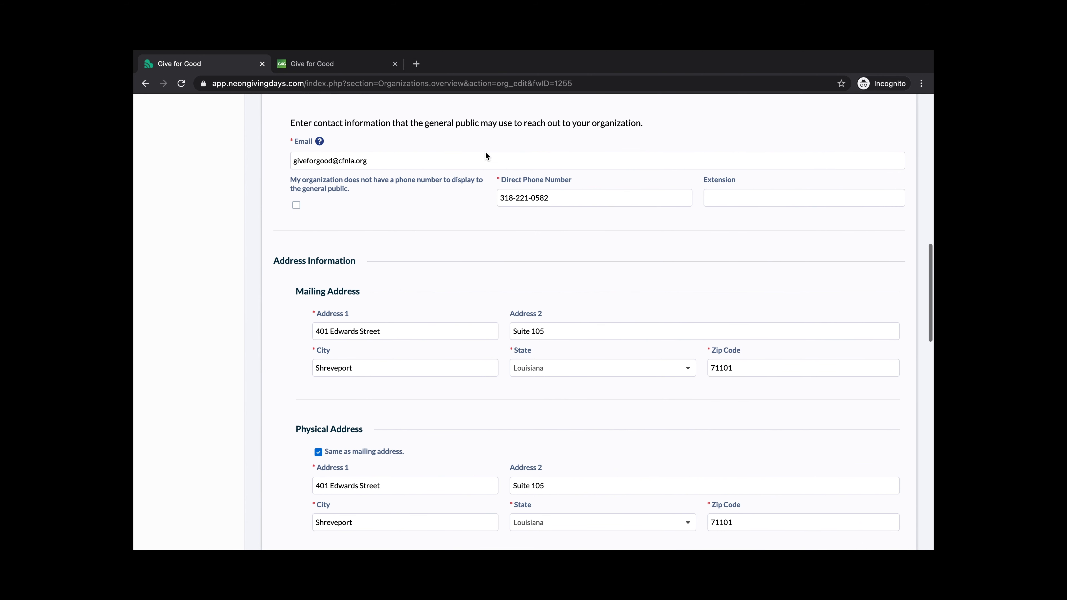
scroll(486, 156, down, 8)
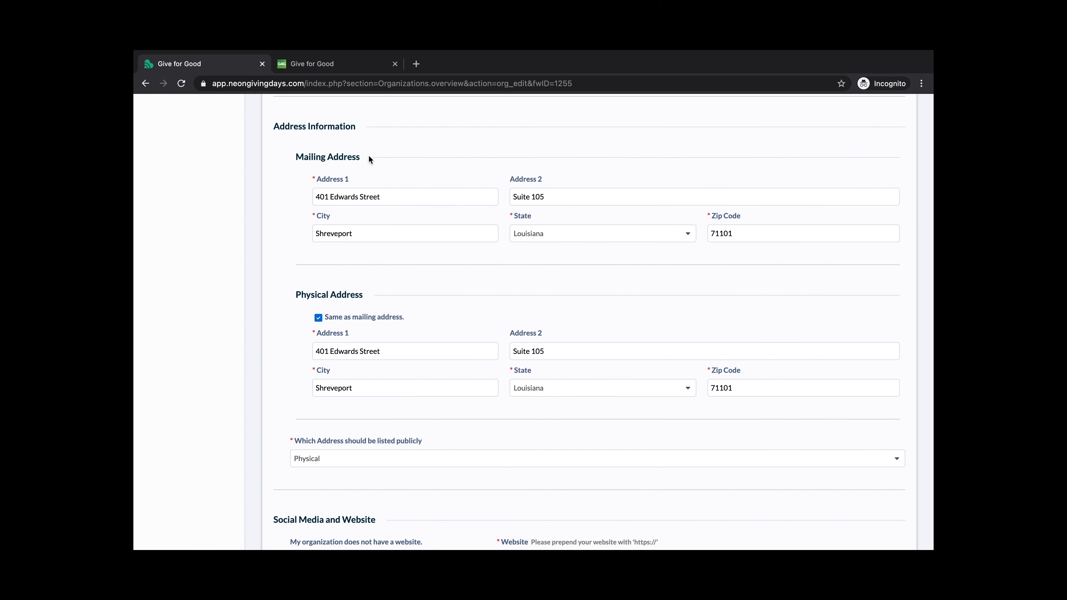
scroll(396, 157, down, 3)
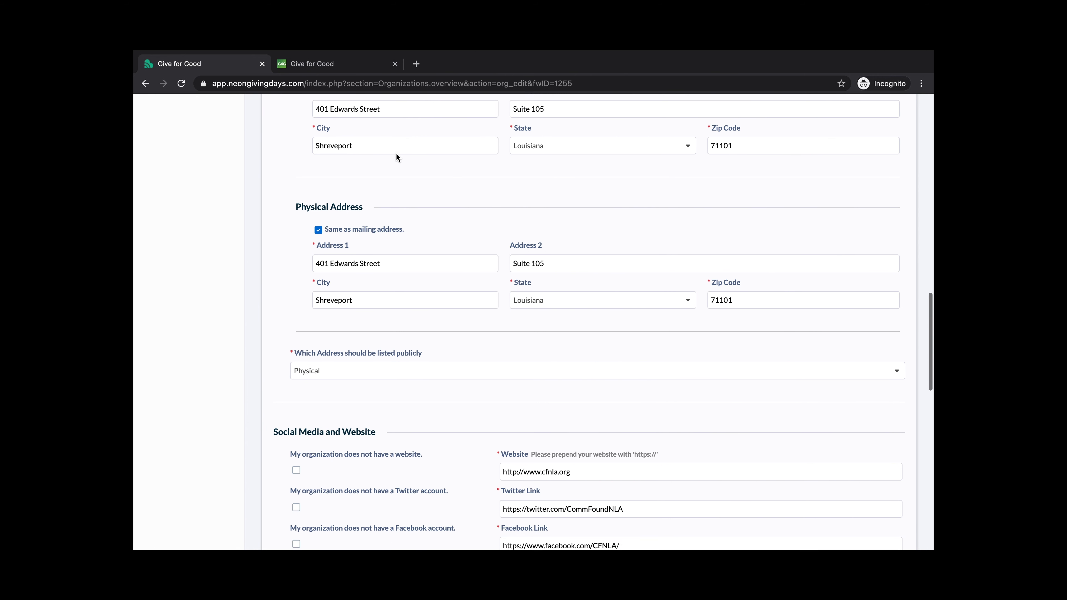
scroll(396, 157, down, 1)
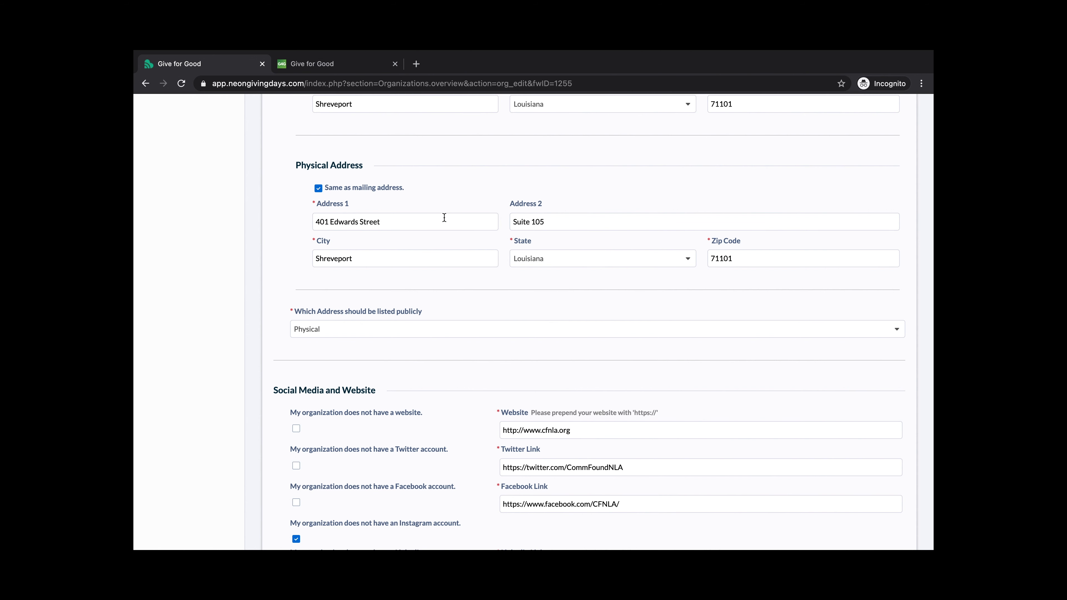
click(444, 333)
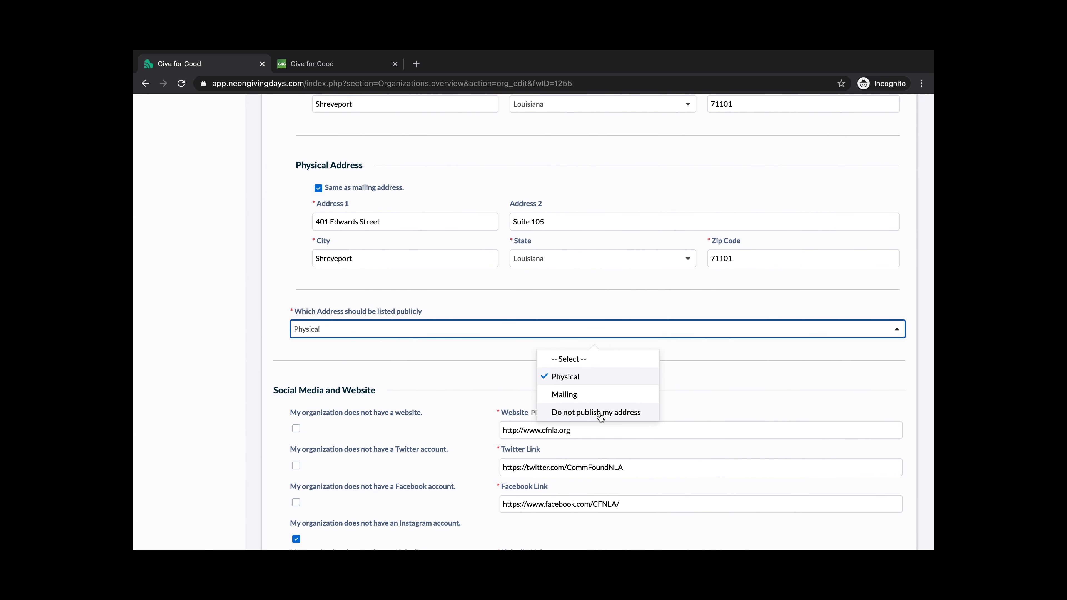
click(557, 306)
scroll(553, 273, down, 5)
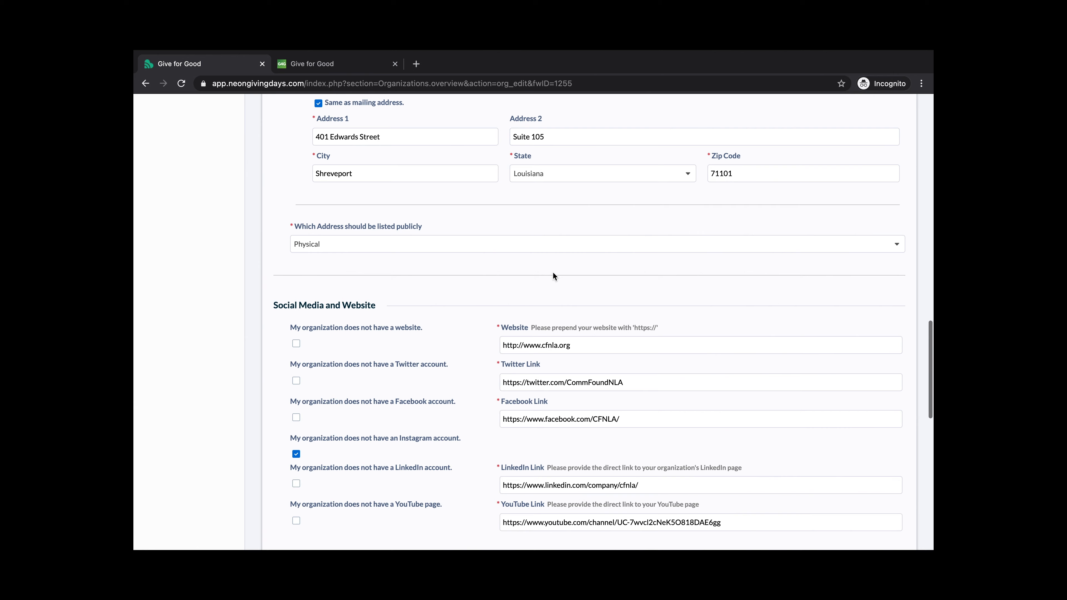
scroll(553, 272, down, 3)
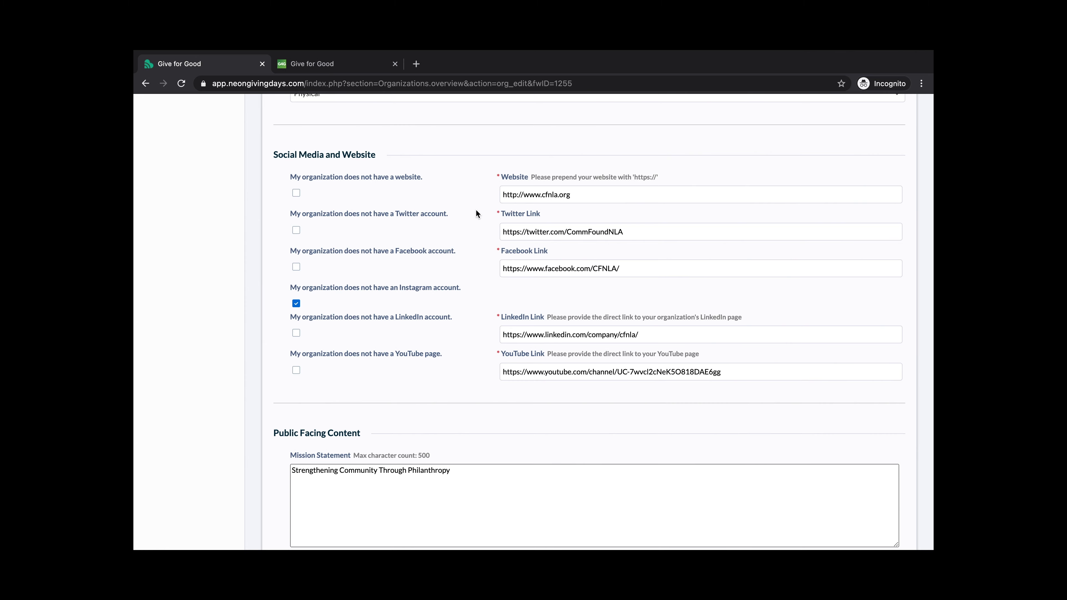
scroll(476, 214, down, 5)
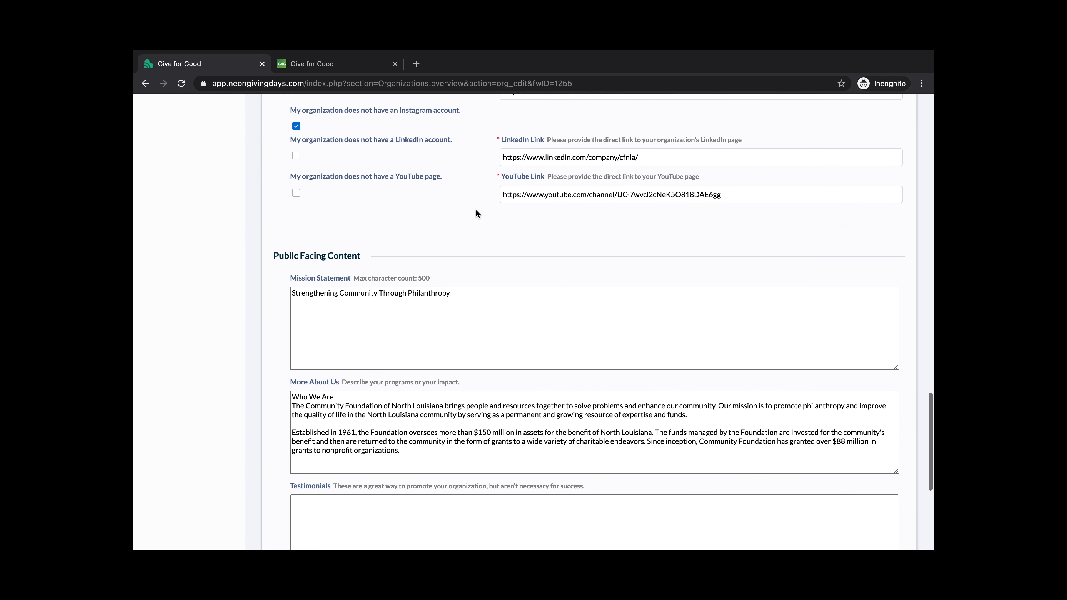
Review the Public Facing Content fields, including Testimonials and Keywords
scroll(476, 213, down, 2)
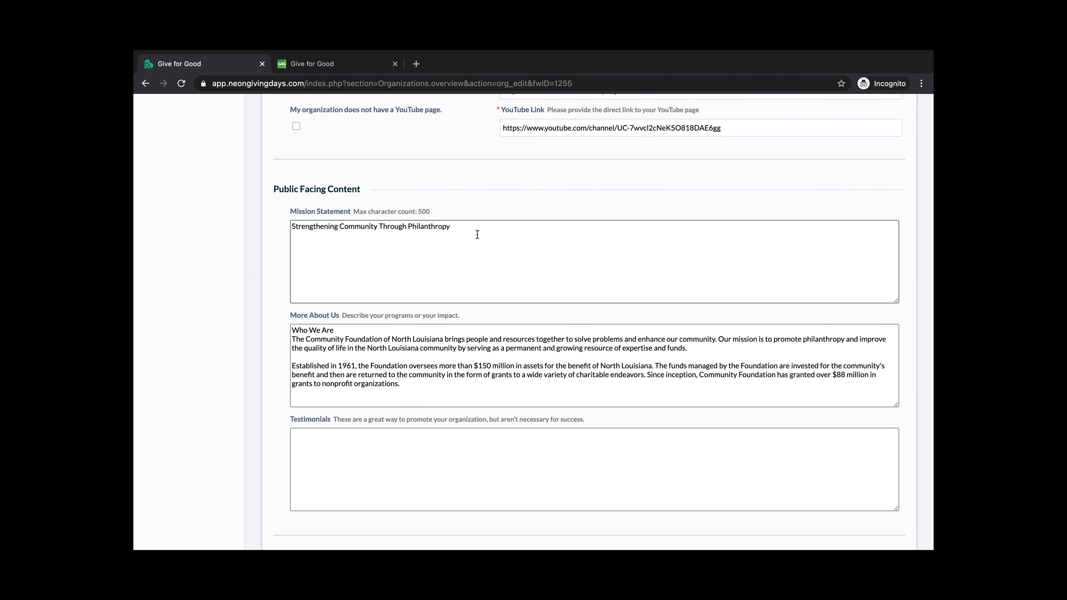
scroll(477, 234, down, 2)
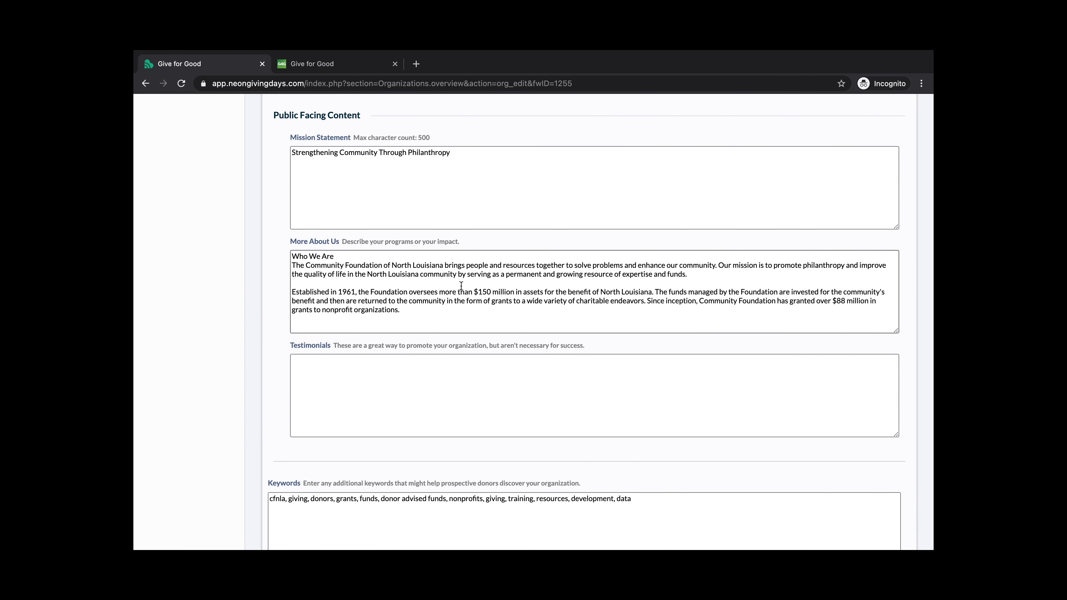
scroll(460, 286, down, 2)
click(441, 362)
scroll(437, 383, down, 1)
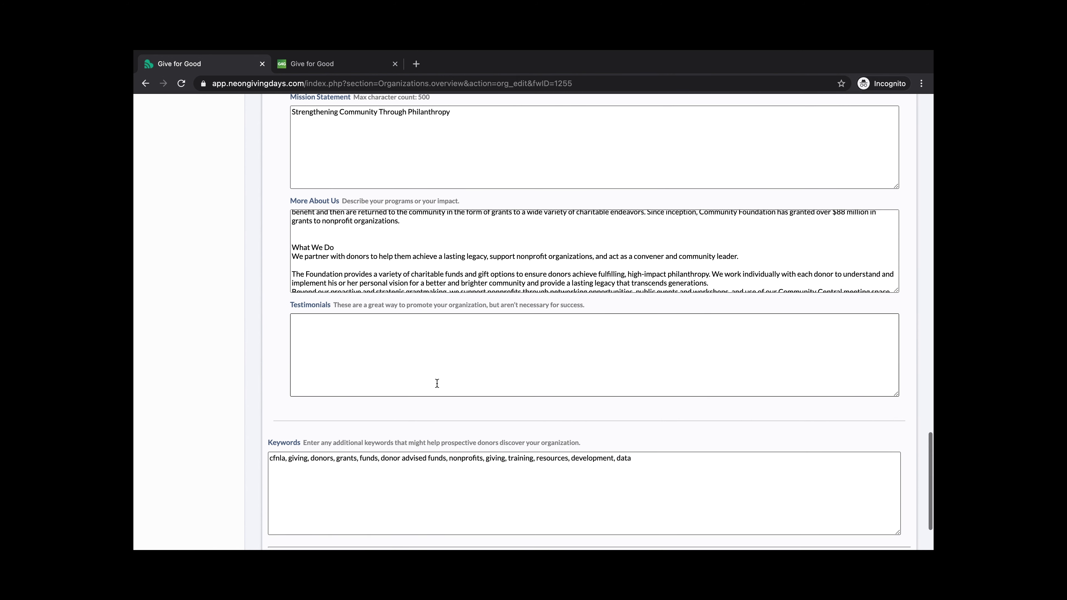
scroll(425, 360, up, 1)
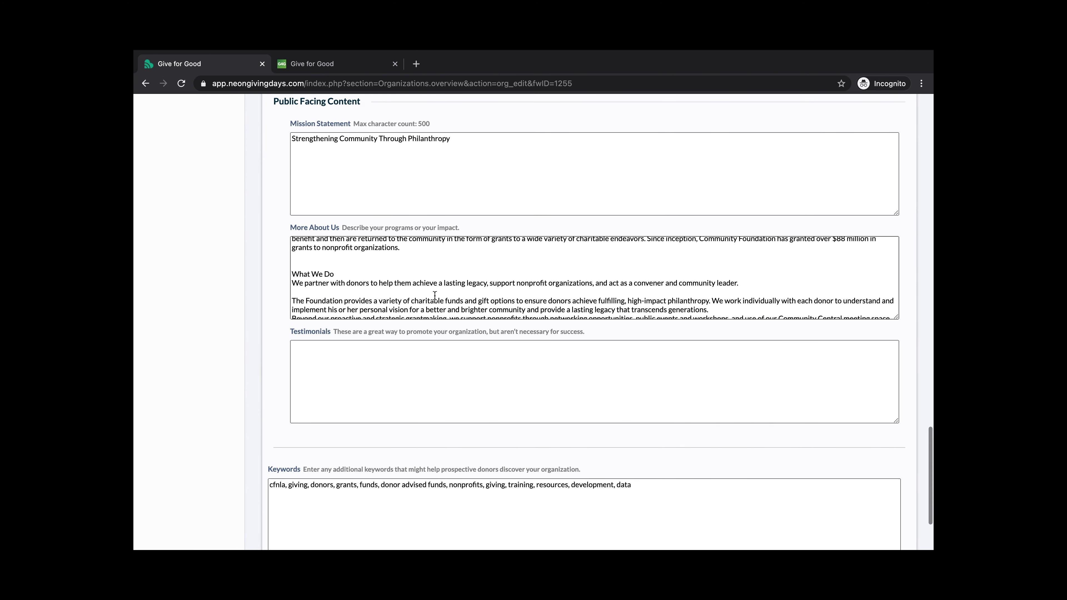
scroll(437, 290, up, 3)
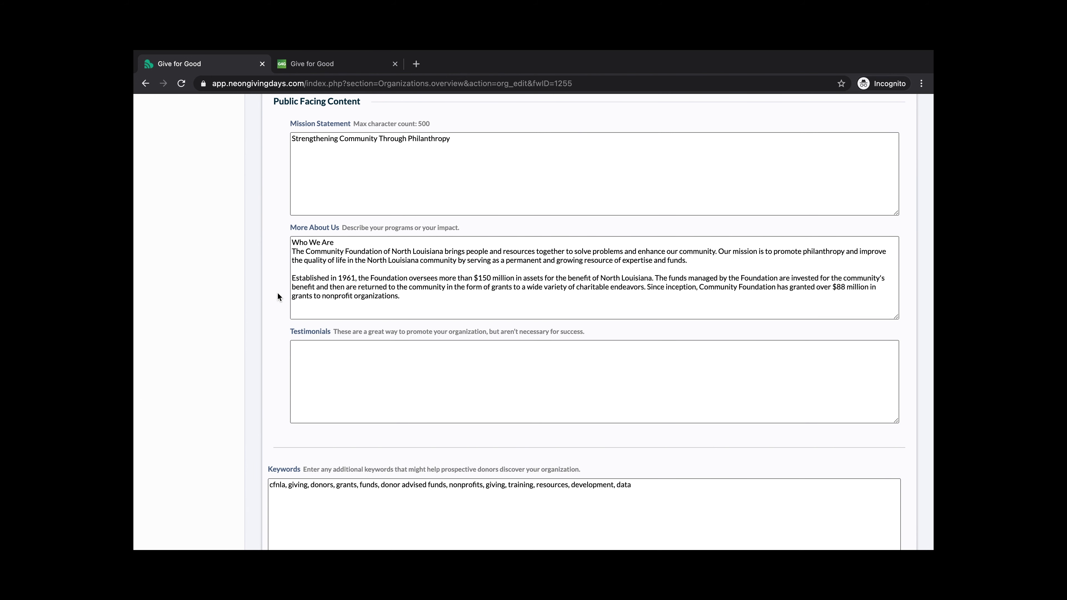
scroll(280, 252, down, 1)
scroll(280, 257, down, 3)
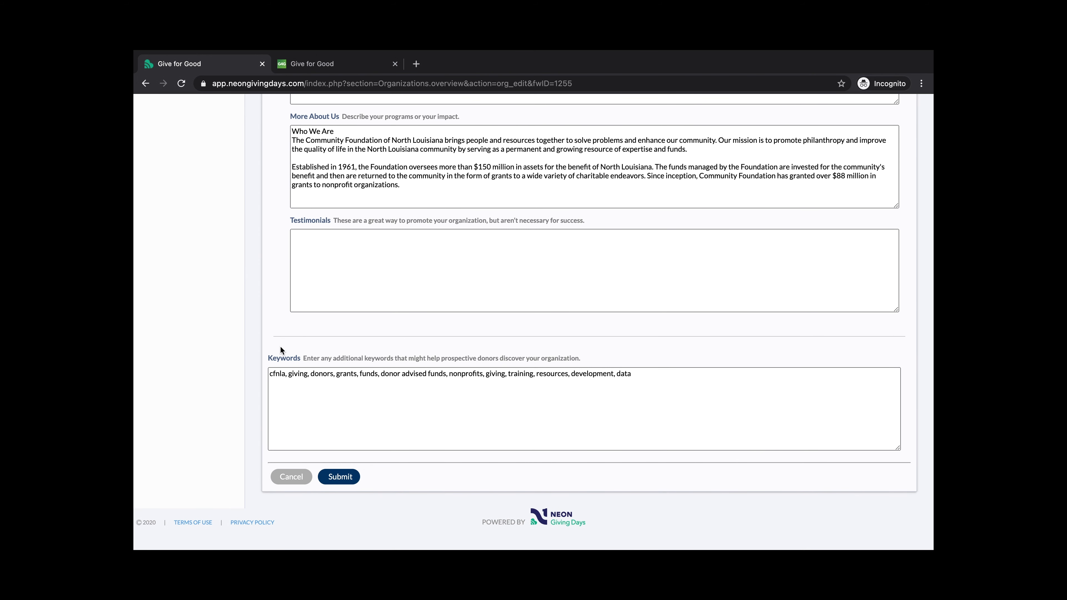
click(286, 374)
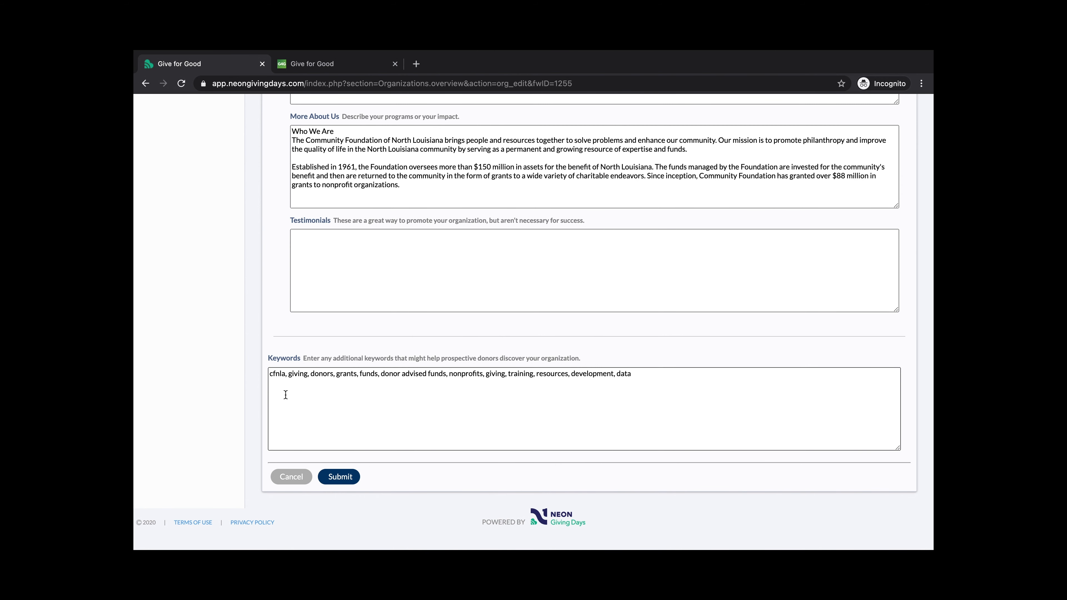
scroll(335, 140, up, 3)
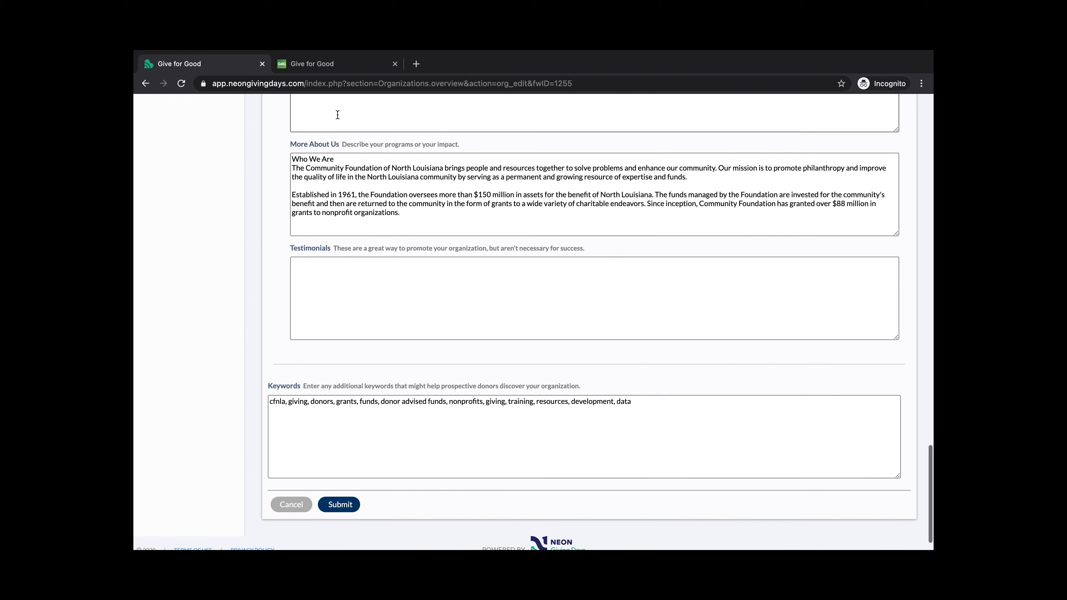
scroll(337, 112, down, 2)
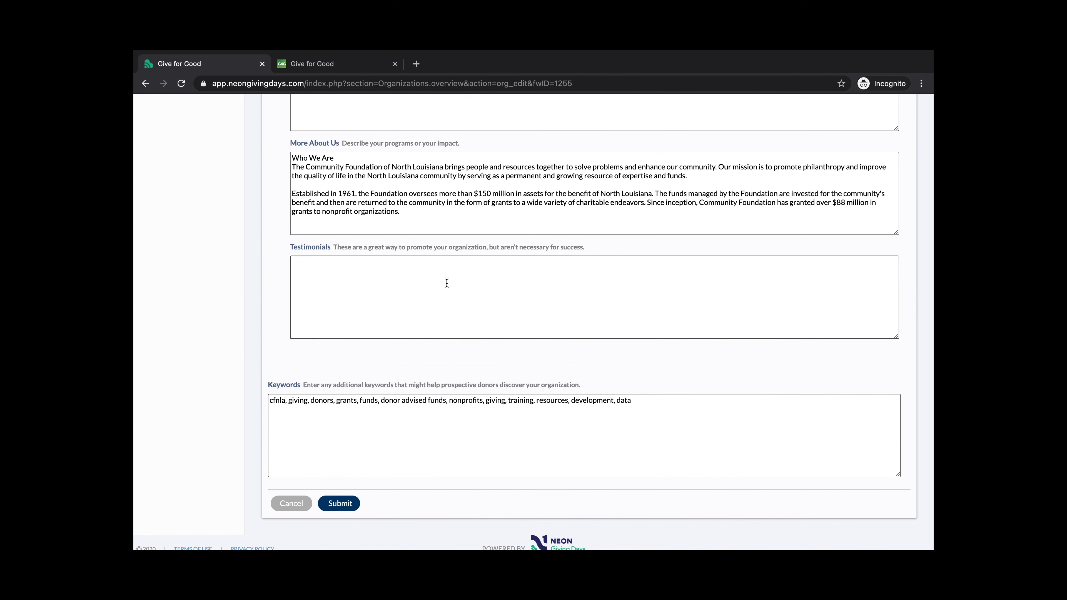
Submit the profile edits and return to the top of the Overview
click(342, 504)
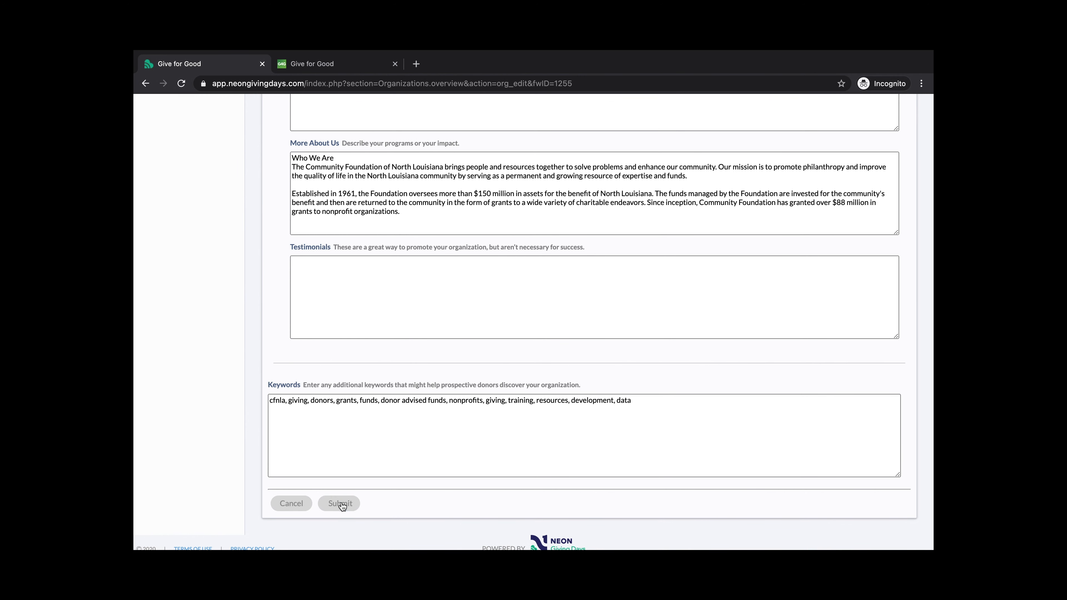
scroll(457, 420, up, 15)
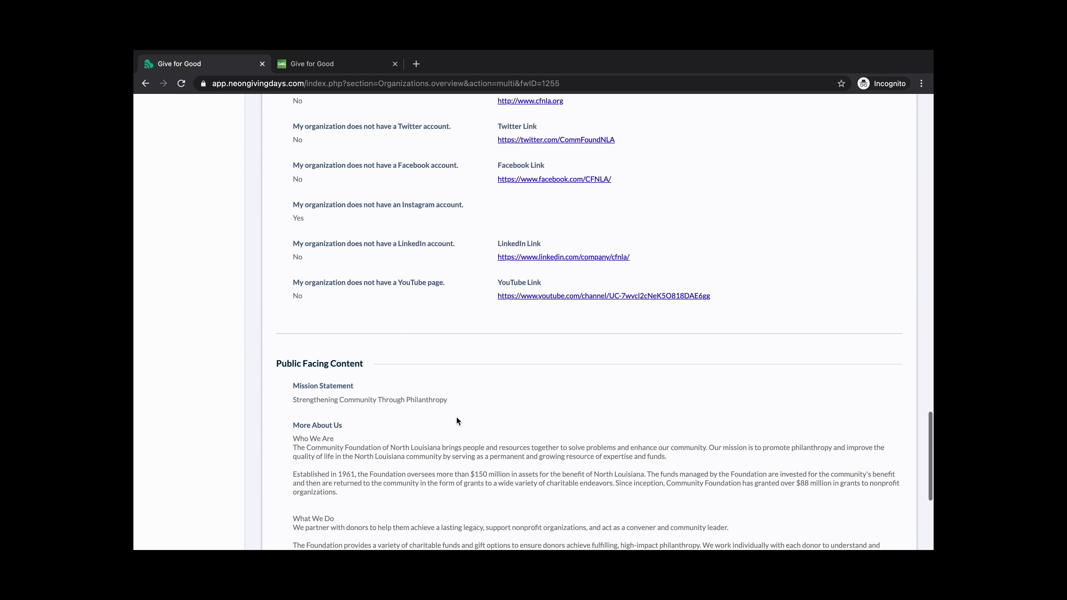
scroll(457, 421, up, 15)
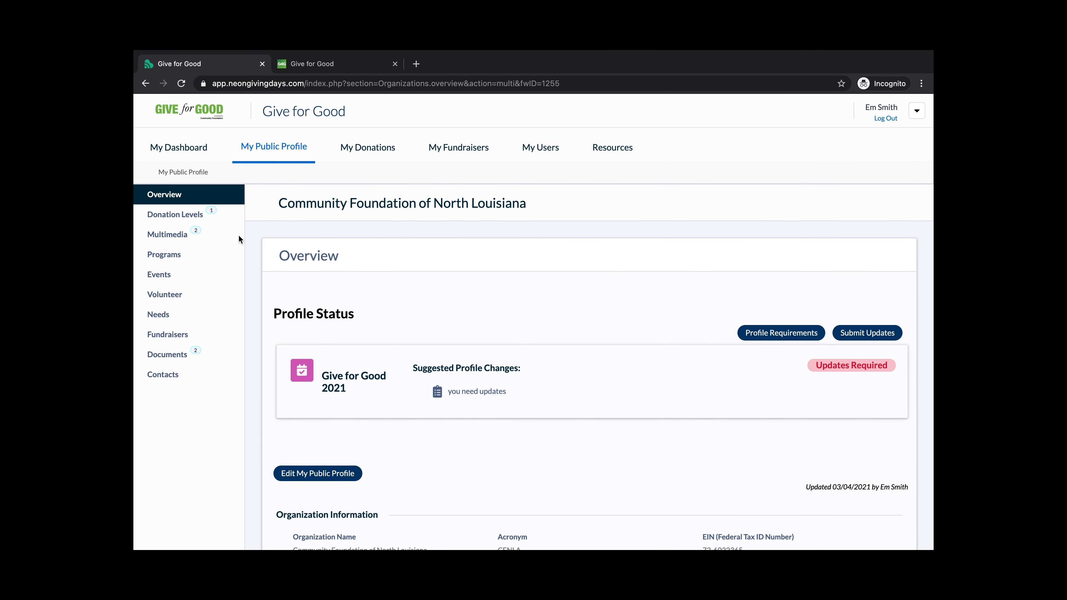
Open Donation Levels and toggle the $25.00 'Feeds one family of four' level's visibility
click(176, 215)
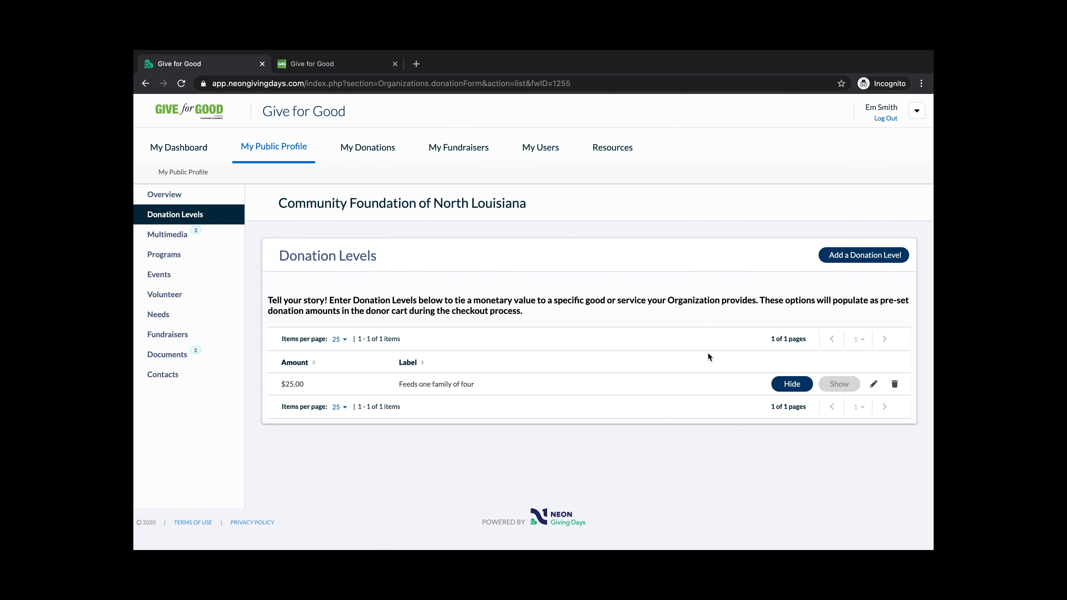
click(807, 388)
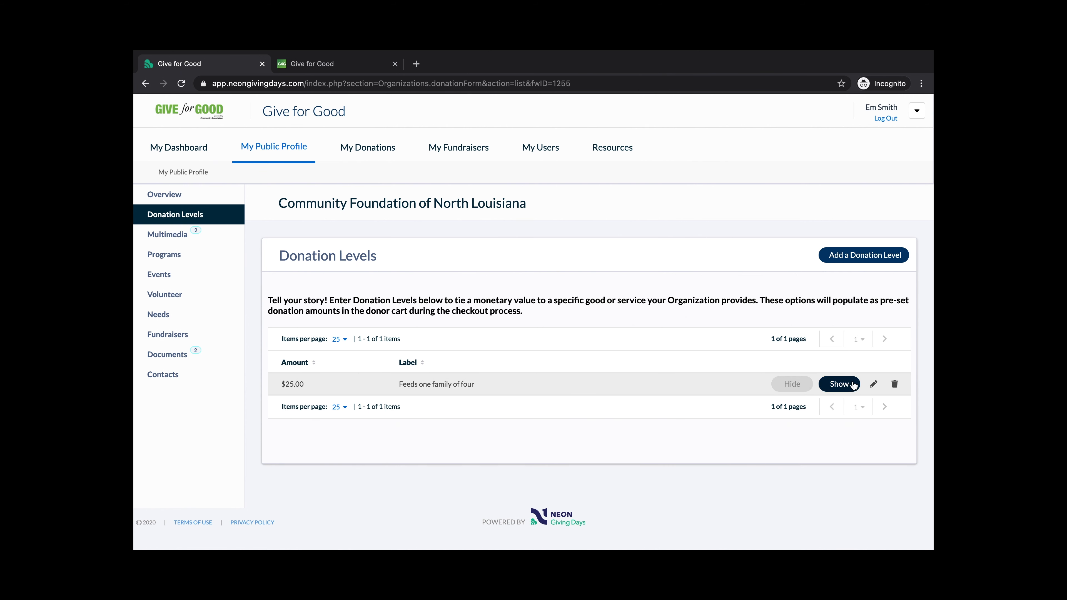
click(853, 385)
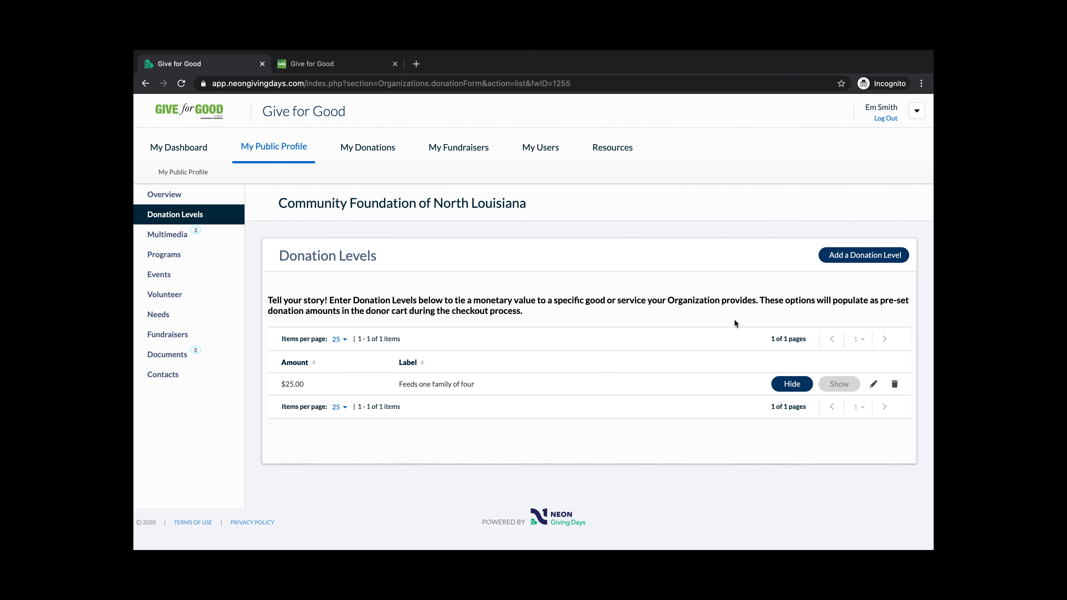
Add a $250 donation level labelled 'Scholarship one child', then go to Multimedia
click(858, 257)
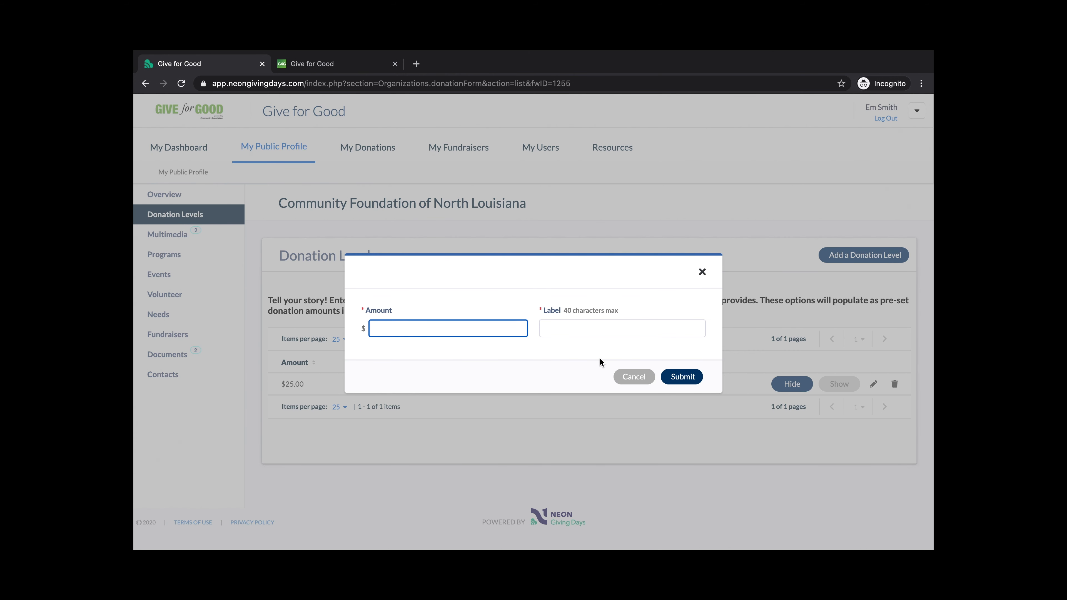
text(250)
click(621, 328)
text(S)
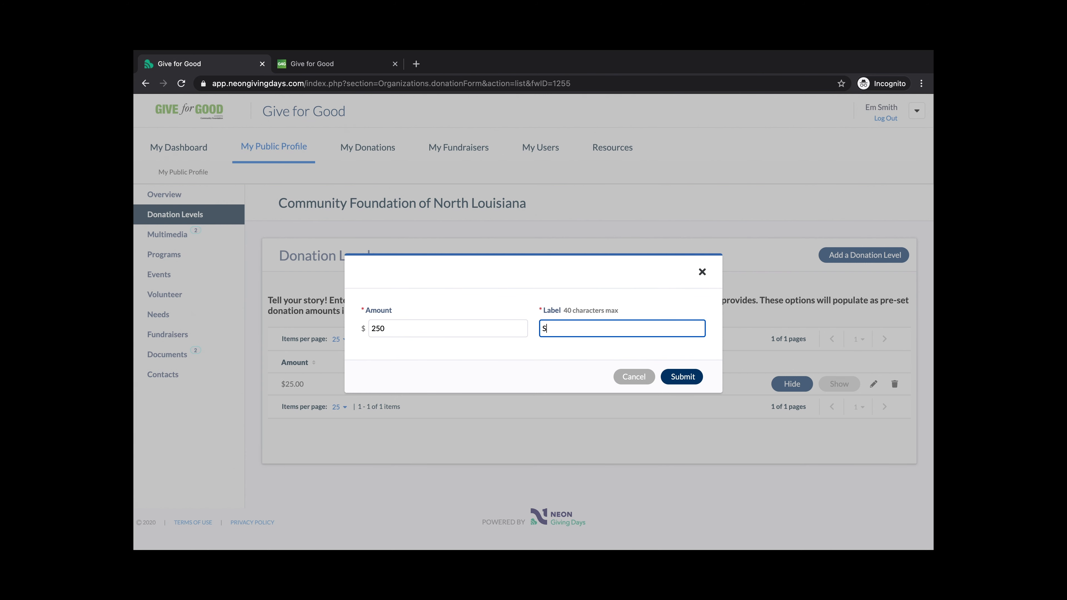
text(cholarship one child)
click(695, 381)
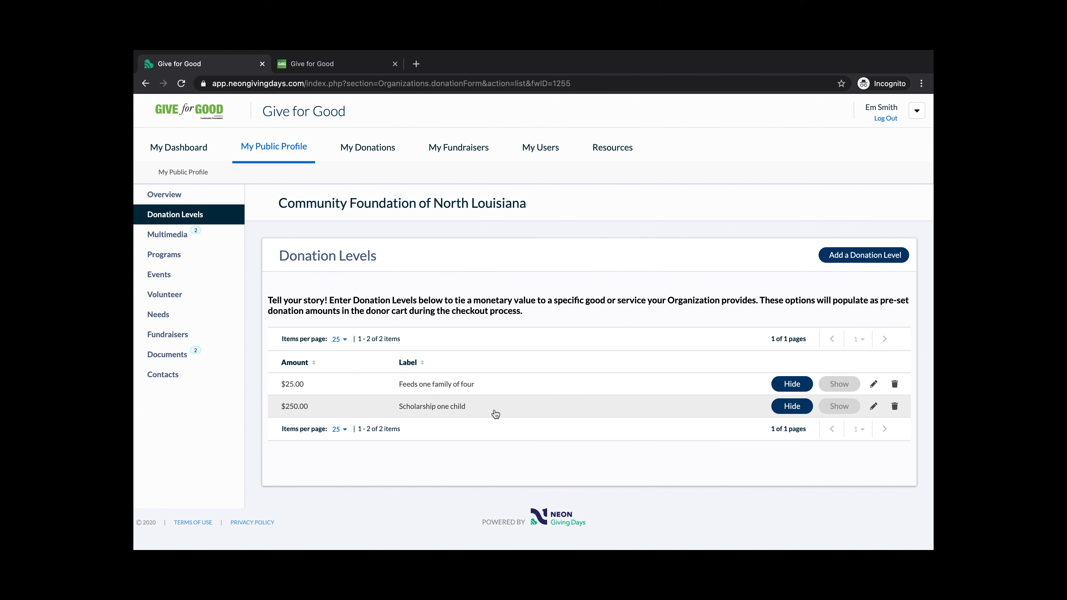
click(189, 243)
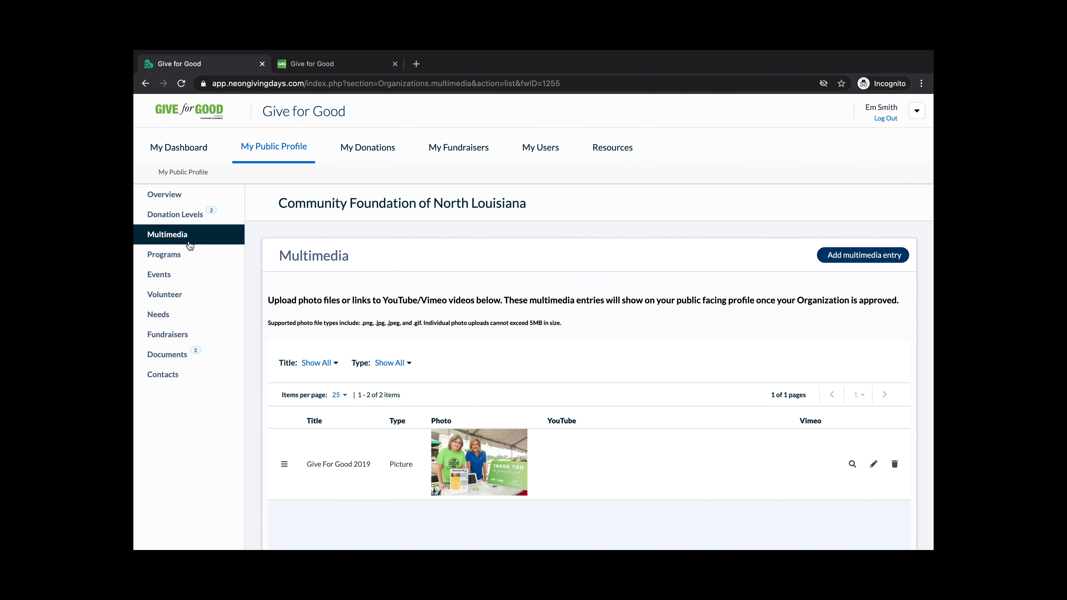
scroll(458, 234, down, 1)
scroll(457, 234, down, 1)
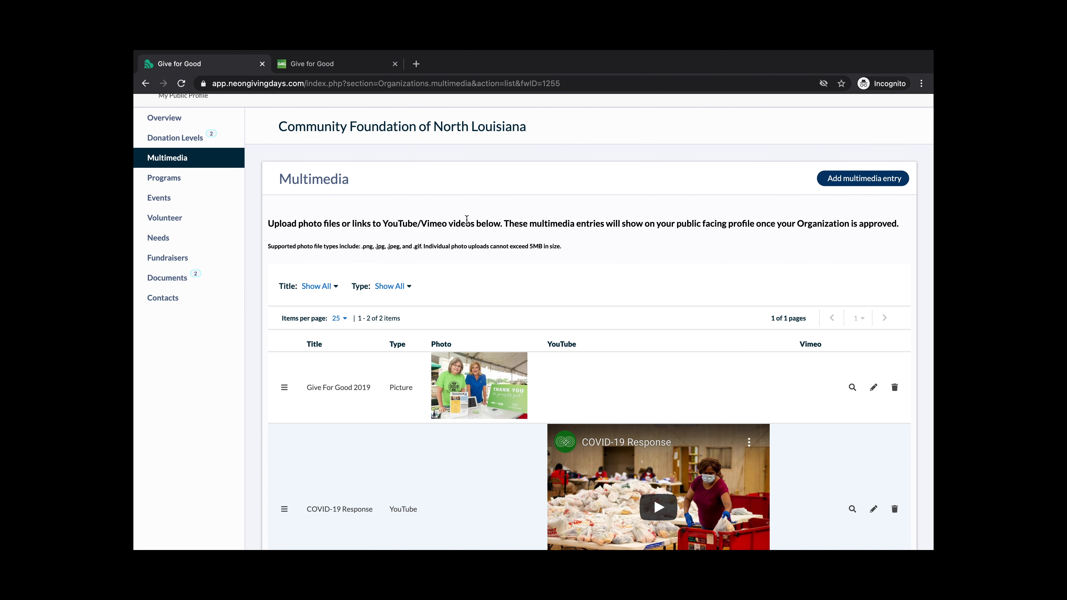
scroll(462, 220, down, 1)
scroll(452, 213, down, 2)
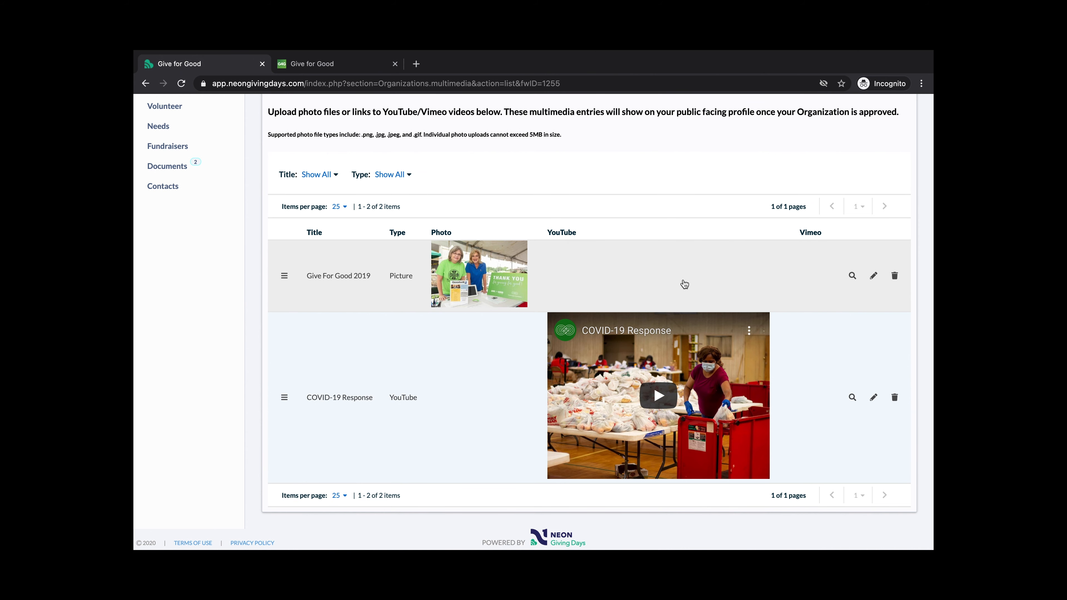
drag(284, 397, 275, 278)
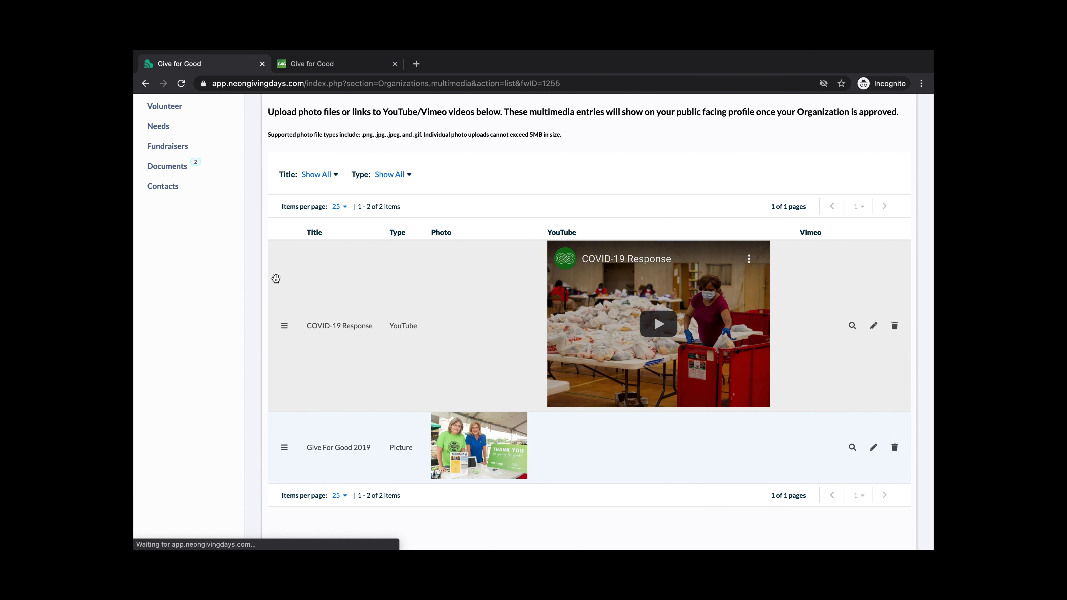
drag(282, 326, 281, 454)
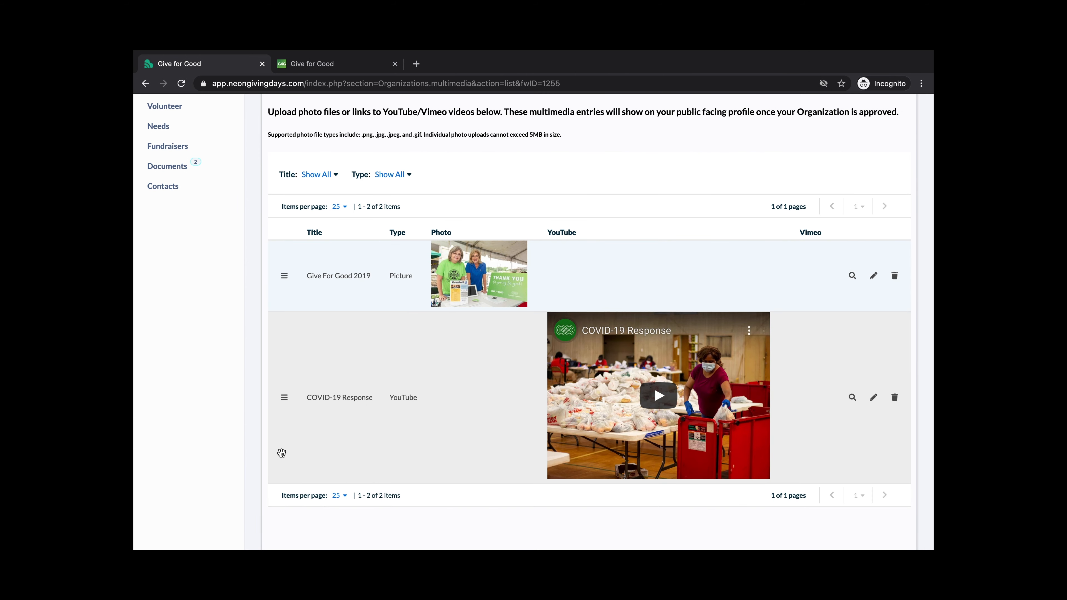
scroll(630, 294, up, 3)
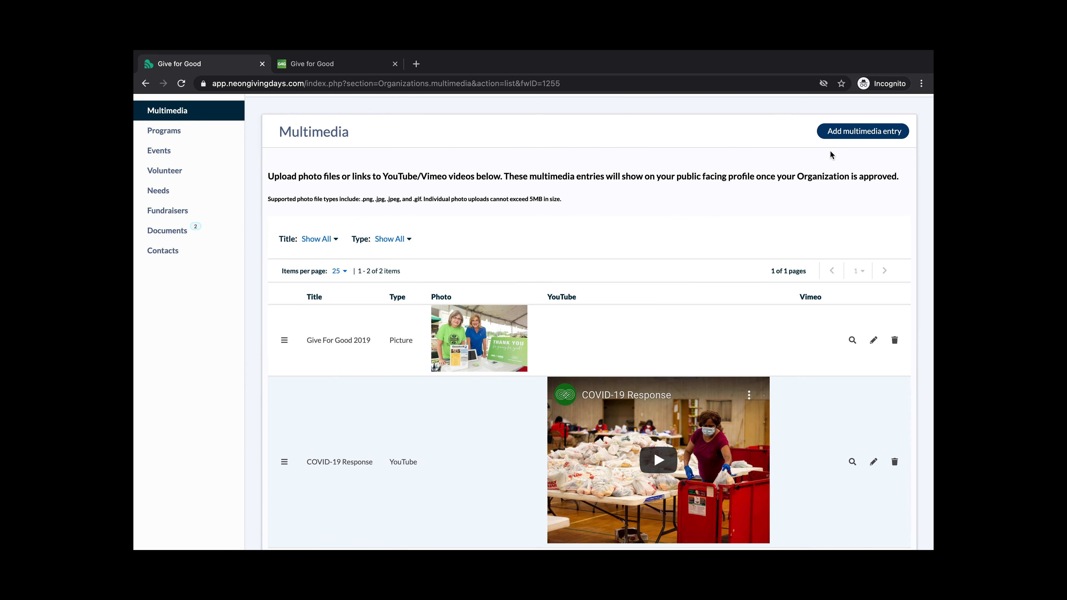
Start a multimedia entry, switch its type from Picture to YouTube, then cancel it
click(843, 136)
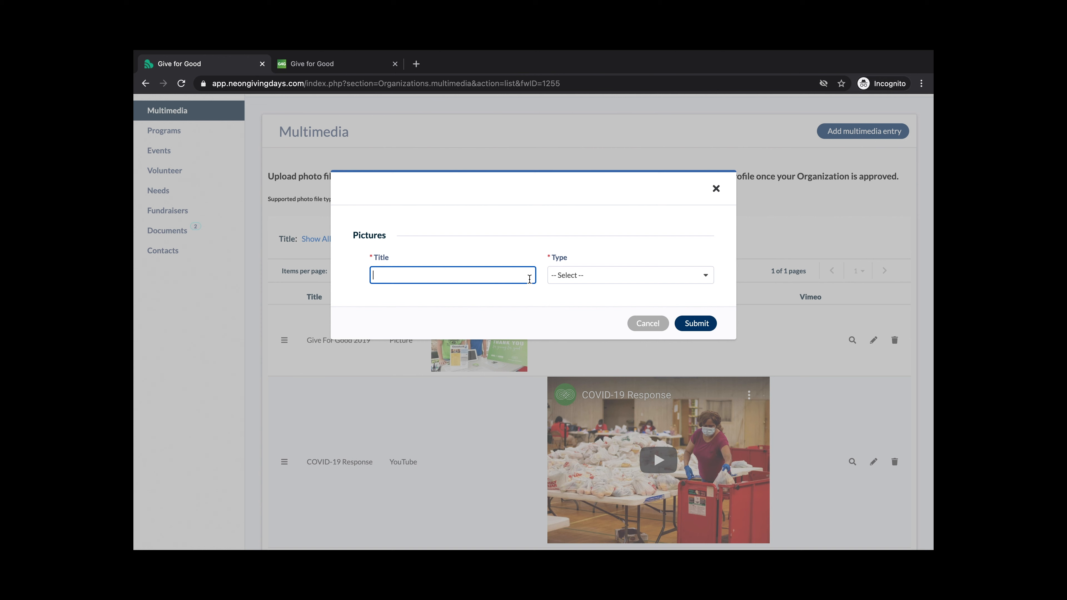
click(578, 280)
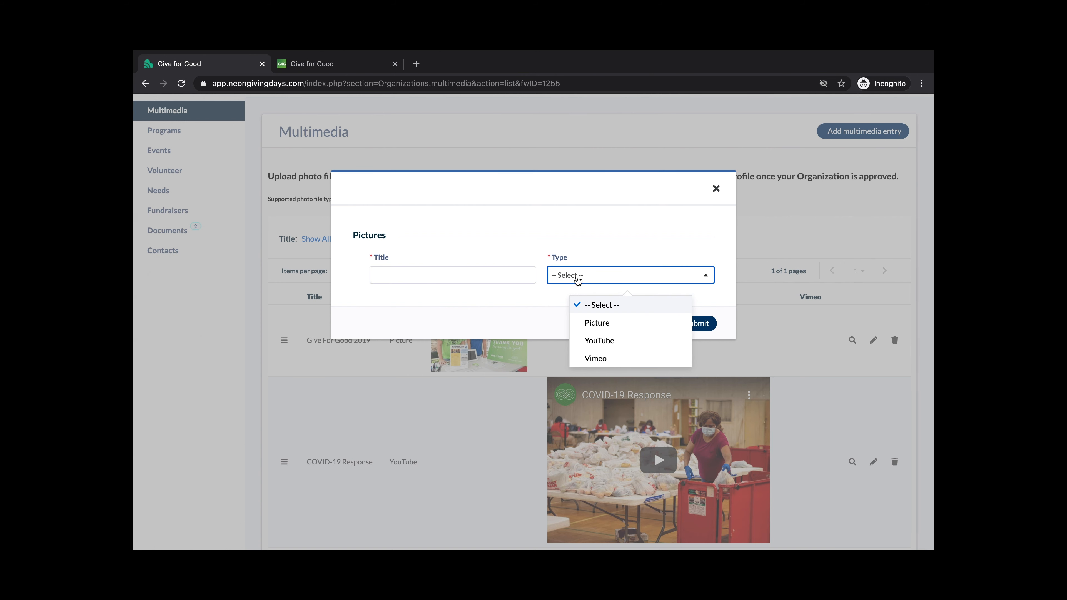
click(599, 326)
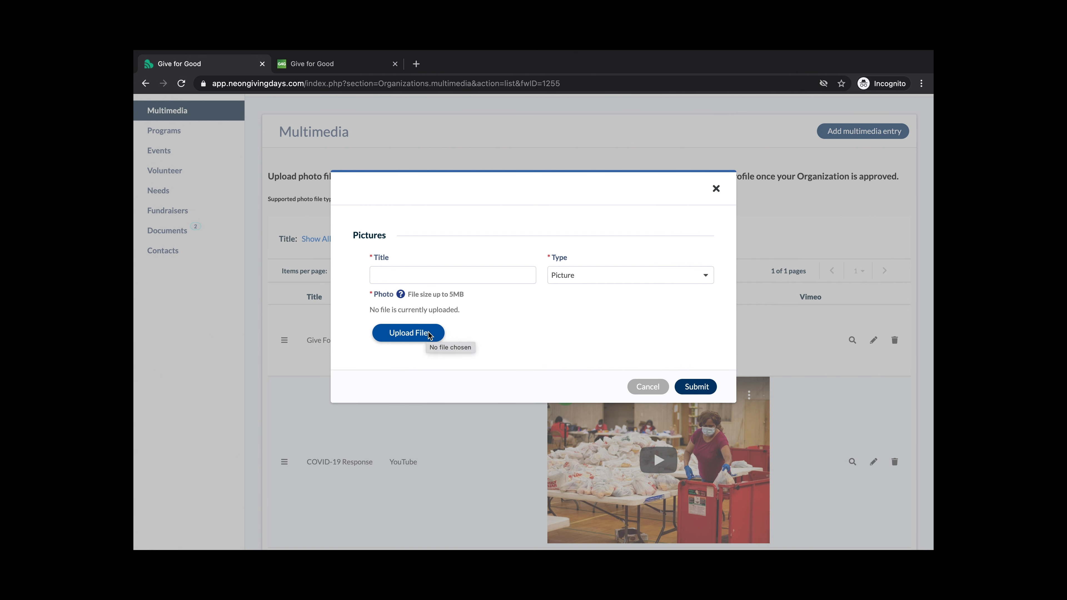
click(578, 281)
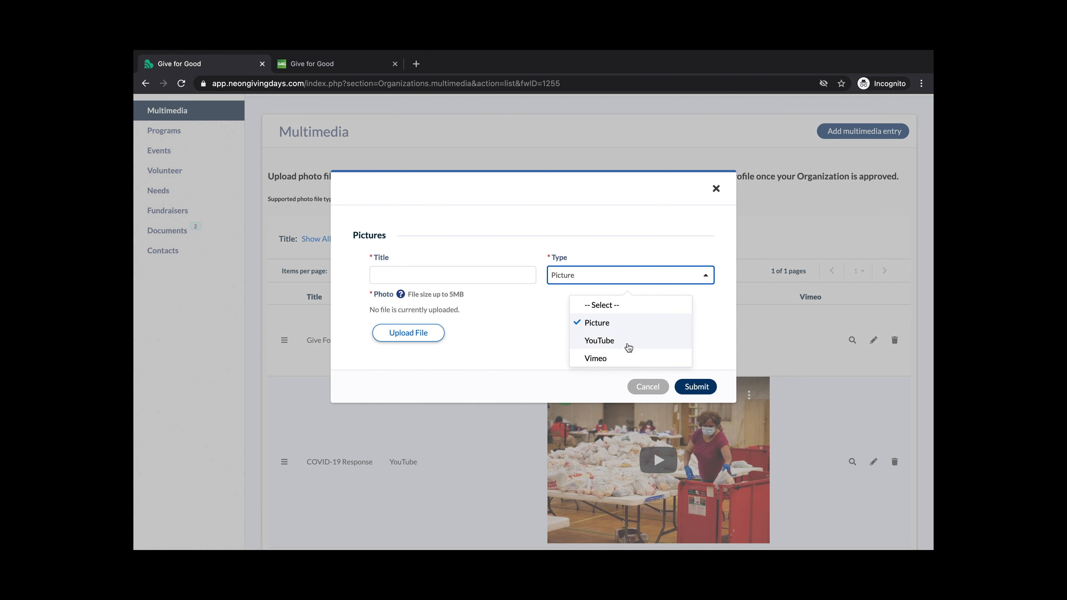
click(628, 344)
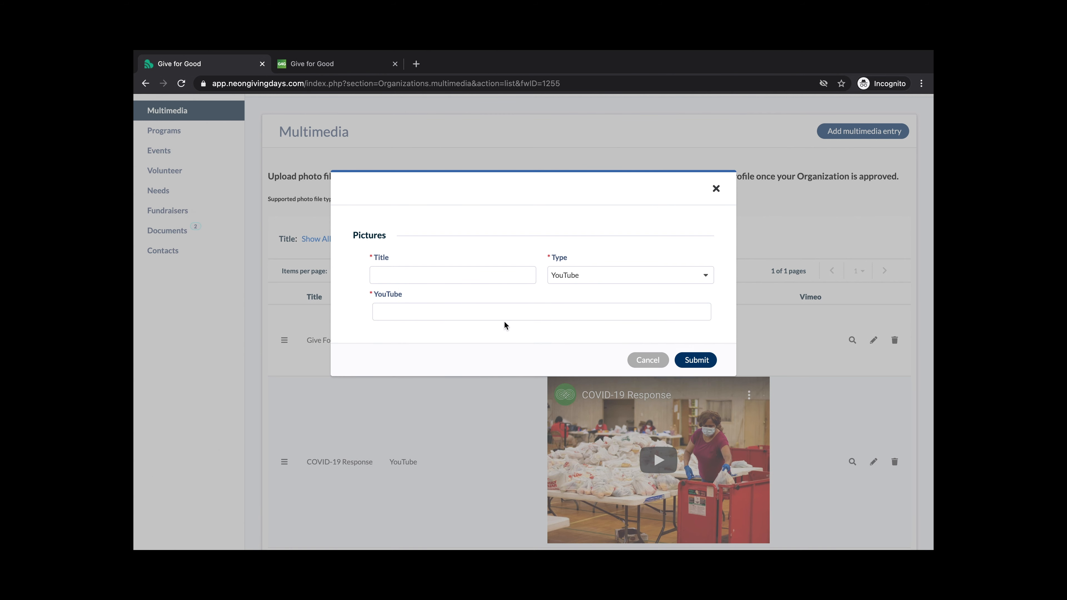
click(489, 313)
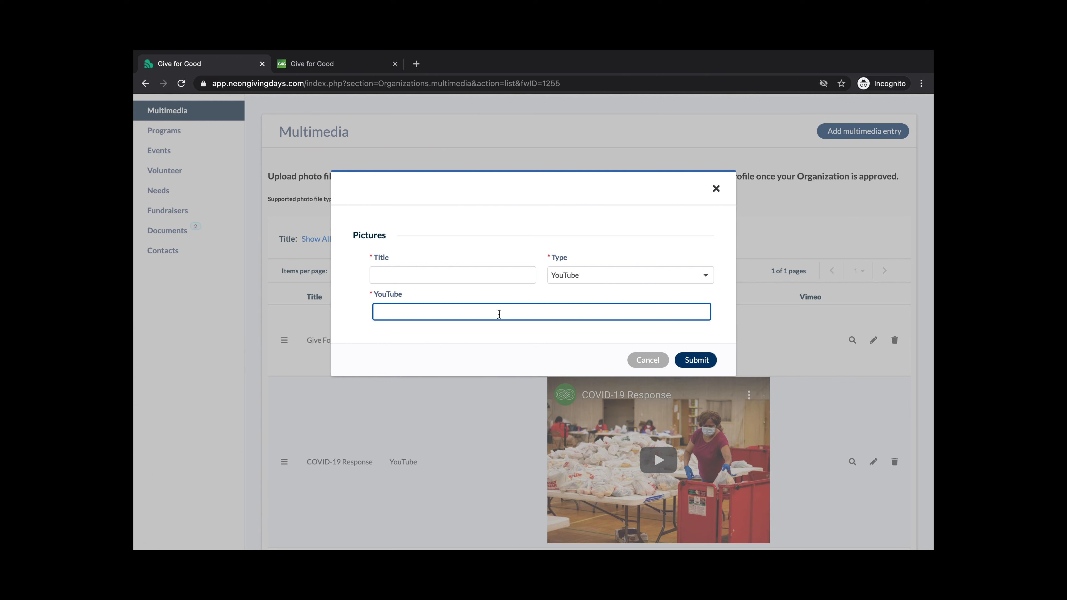
click(664, 360)
Go to the Programs page, which lists no programs yet
scroll(655, 262, down, 3)
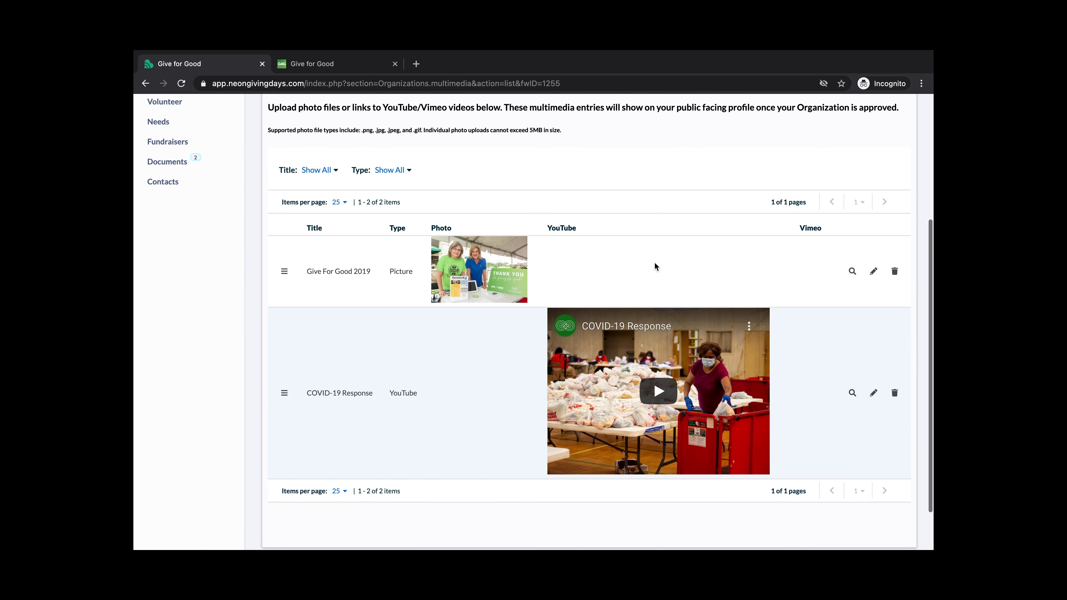
scroll(655, 262, up, 3)
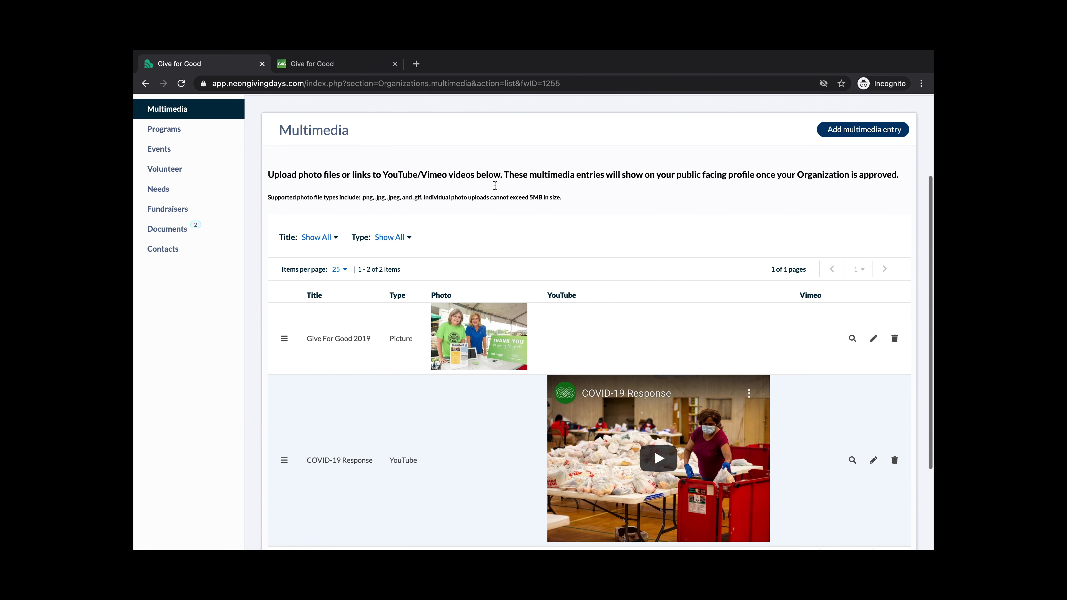
click(166, 177)
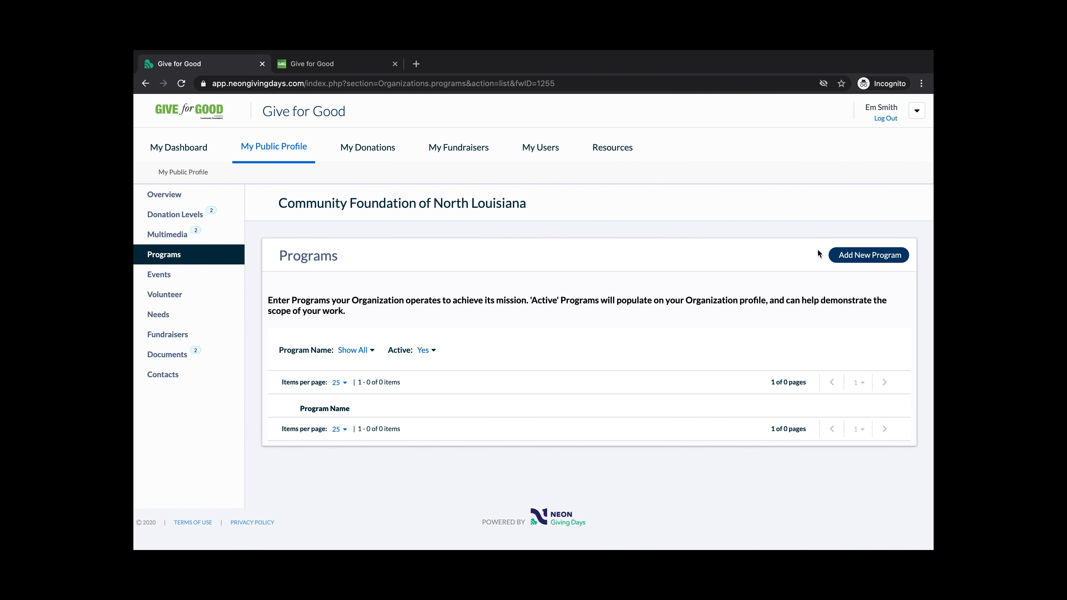
Start a new program named 'Community Reads' with description 'CFNLA book club'
click(852, 255)
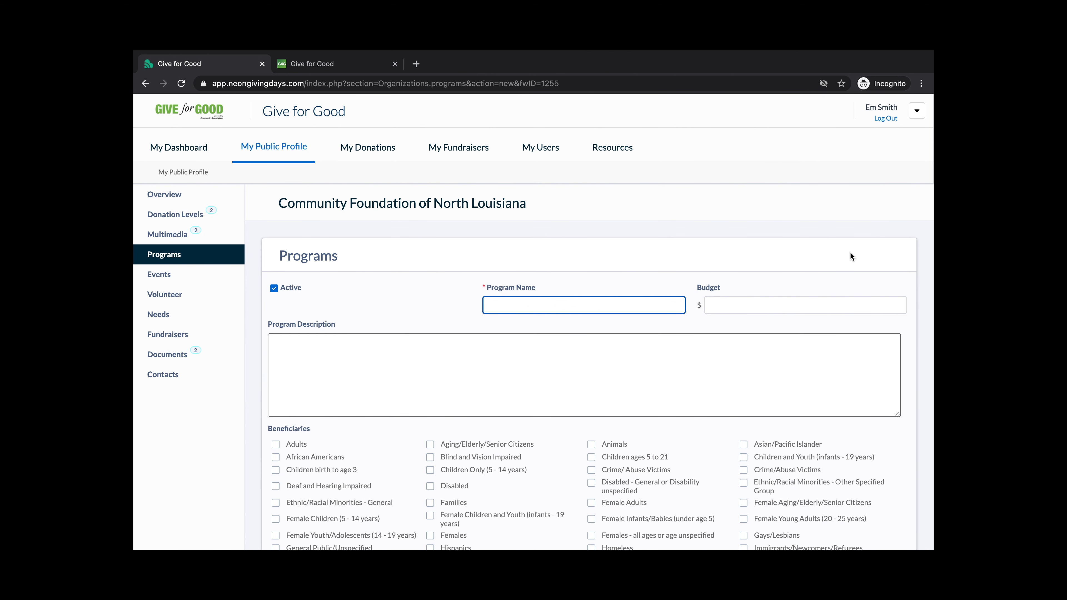
scroll(742, 241, down, 1)
text(Community Reads)
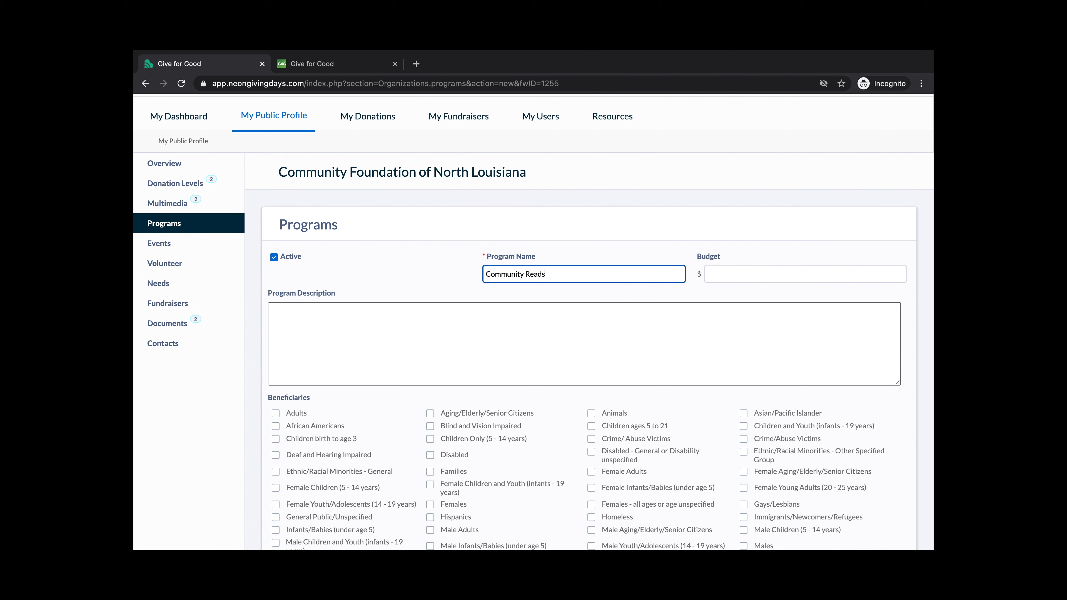
click(718, 327)
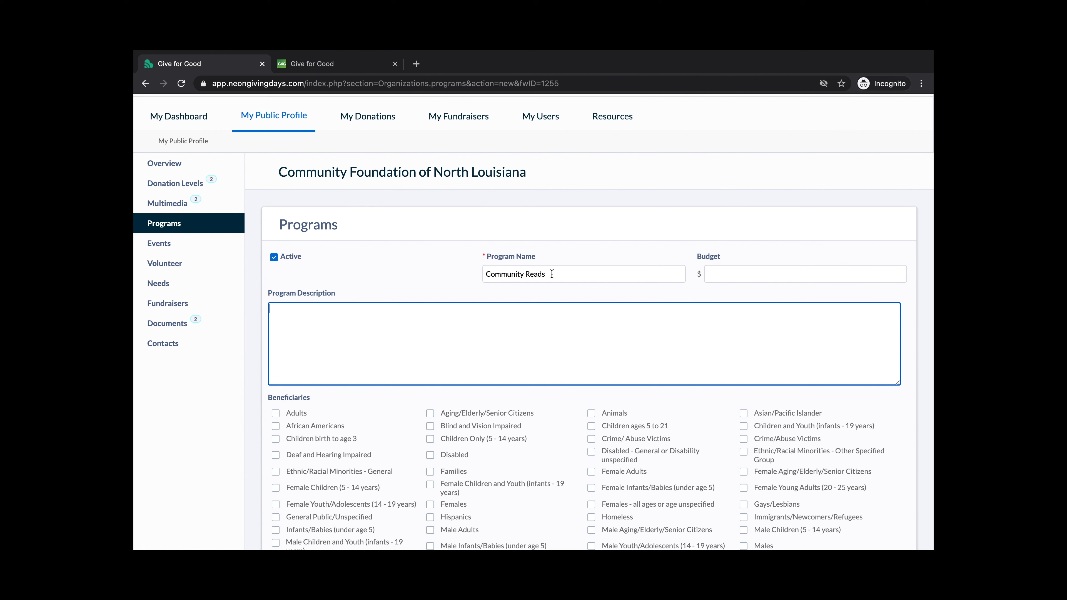
text(CFNLA book club)
Review the remaining program fields, submit the program, and open the empty Events list
scroll(364, 302, down, 1)
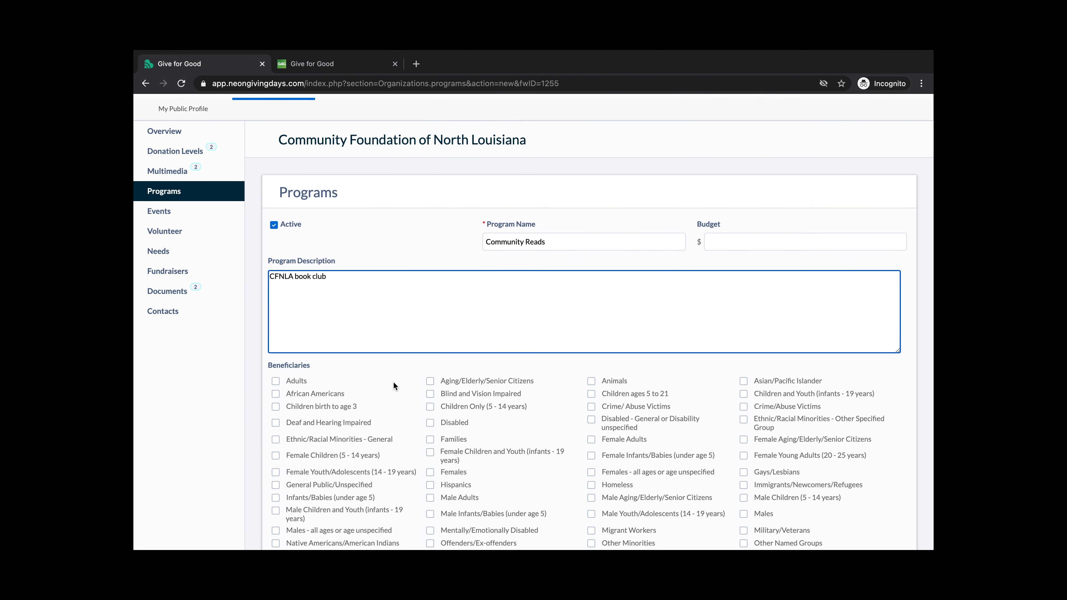
scroll(393, 381, down, 1)
scroll(401, 372, down, 1)
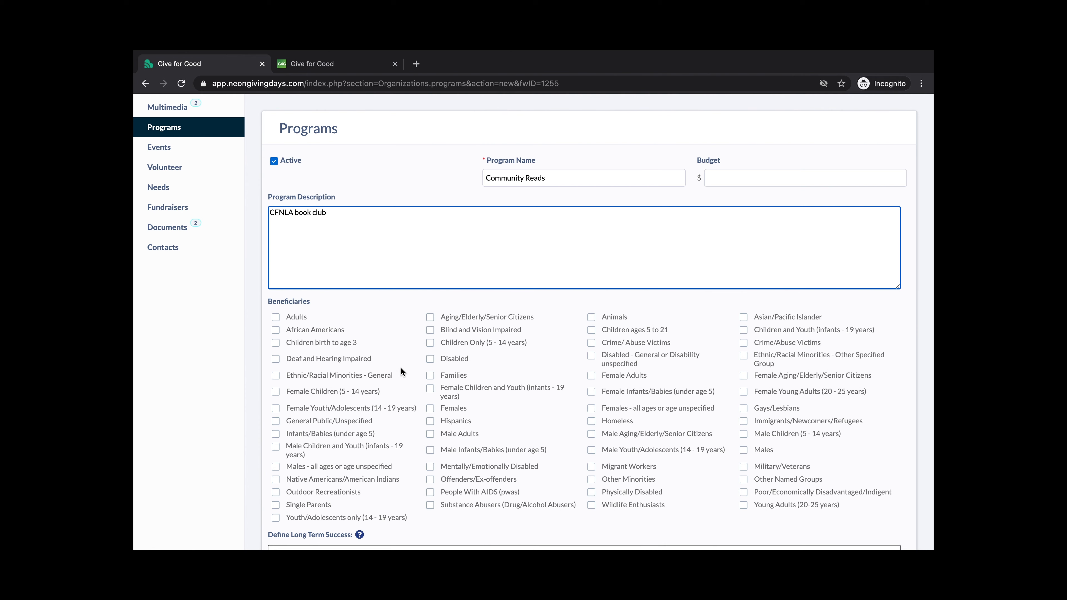
scroll(401, 368, down, 1)
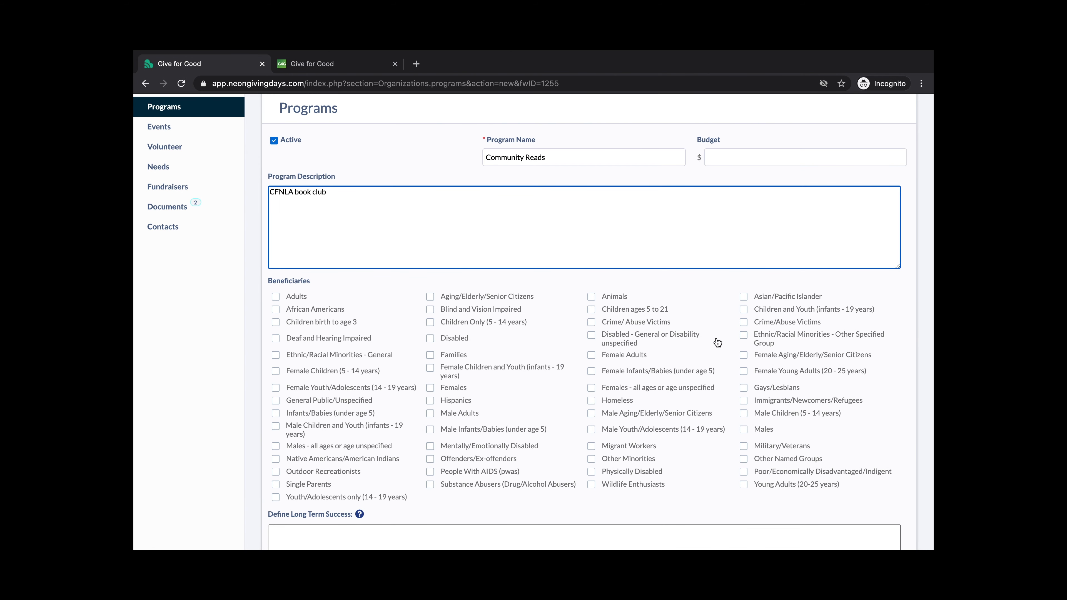
scroll(474, 269, down, 5)
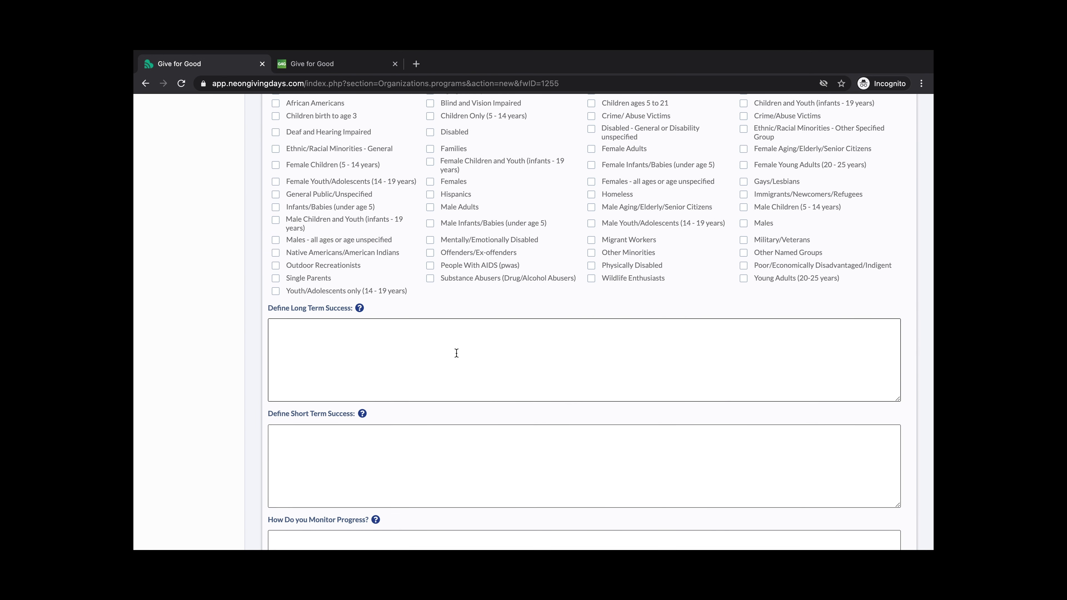
scroll(455, 353, down, 4)
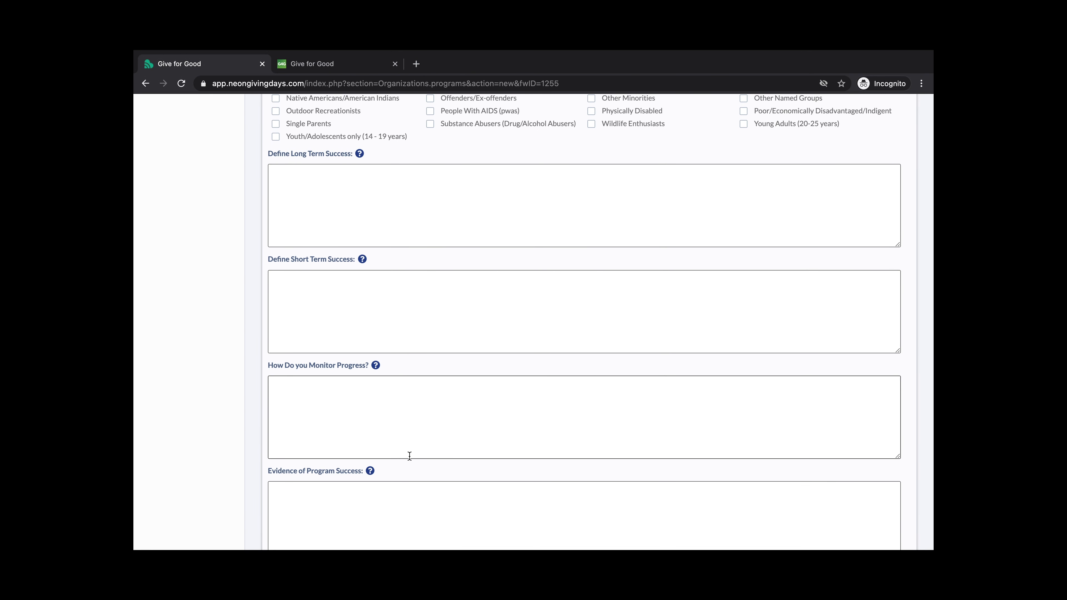
scroll(390, 493, down, 1)
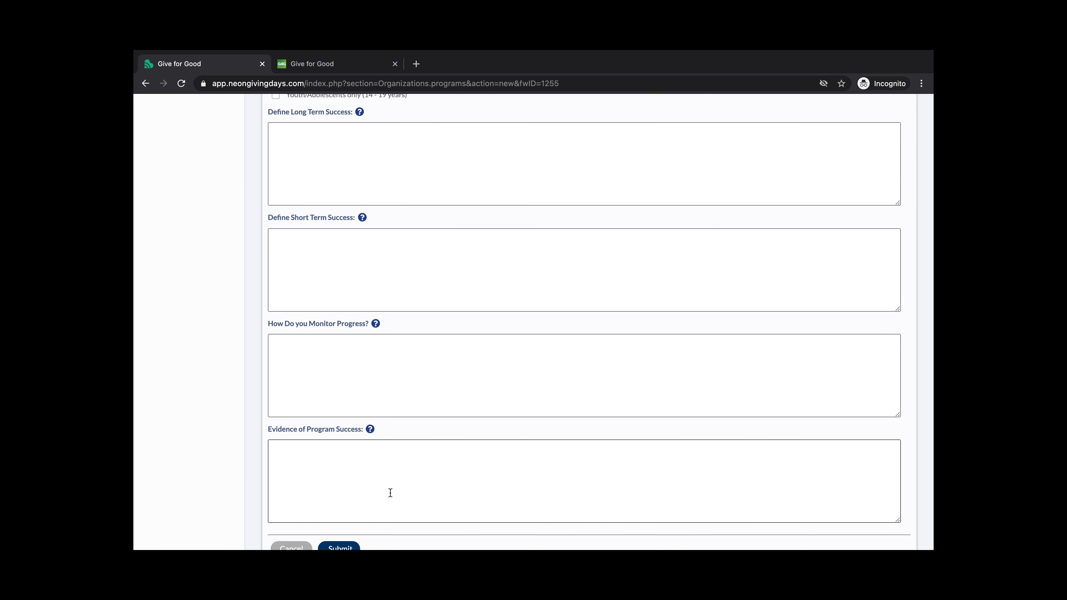
scroll(390, 492, up, 1)
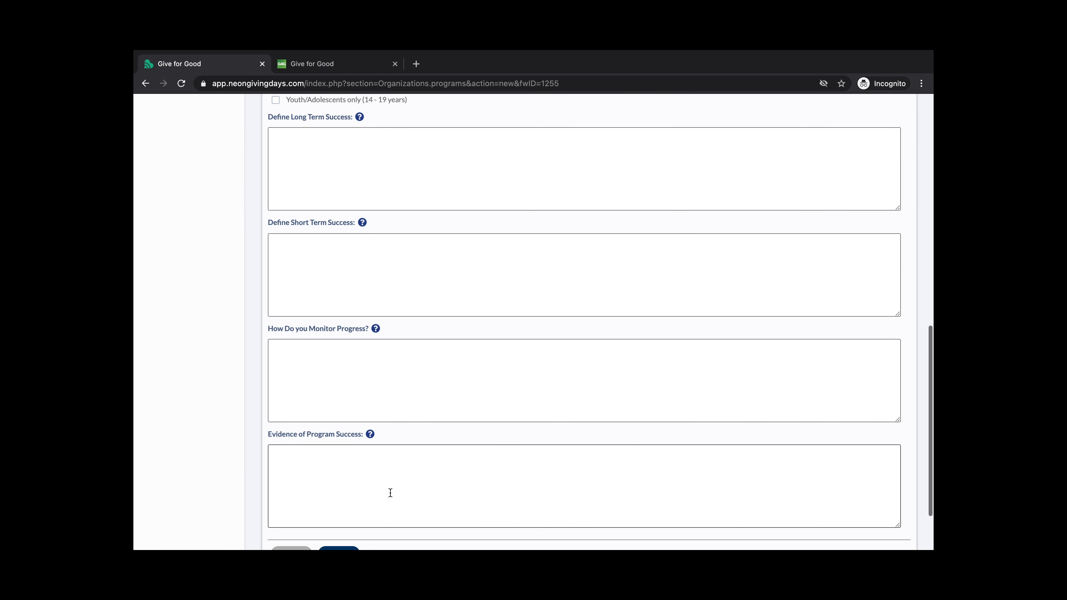
scroll(390, 493, up, 8)
scroll(390, 493, down, 4)
scroll(391, 492, down, 6)
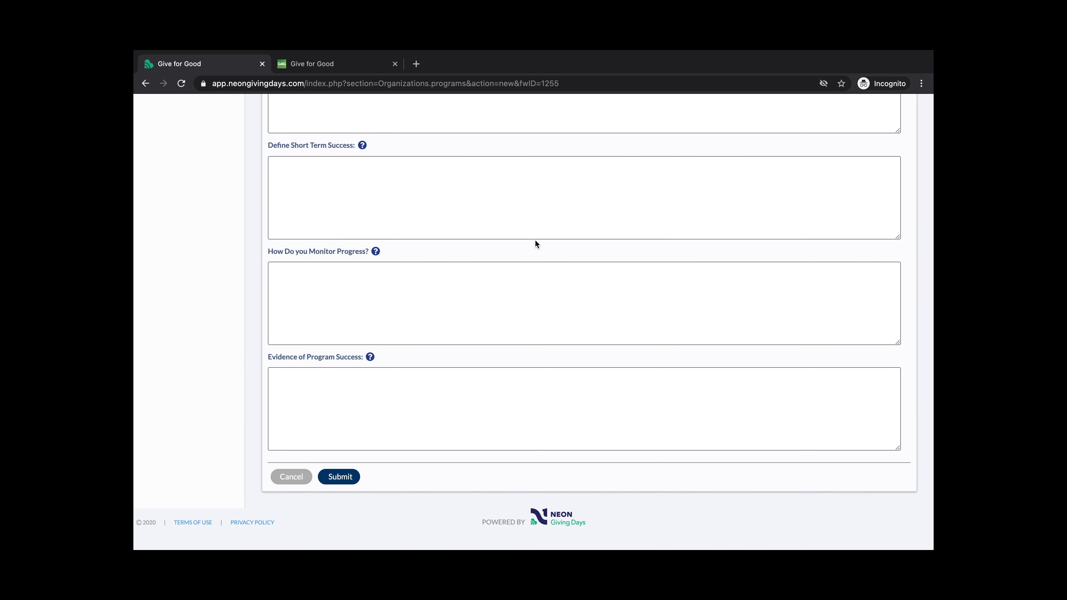
click(348, 479)
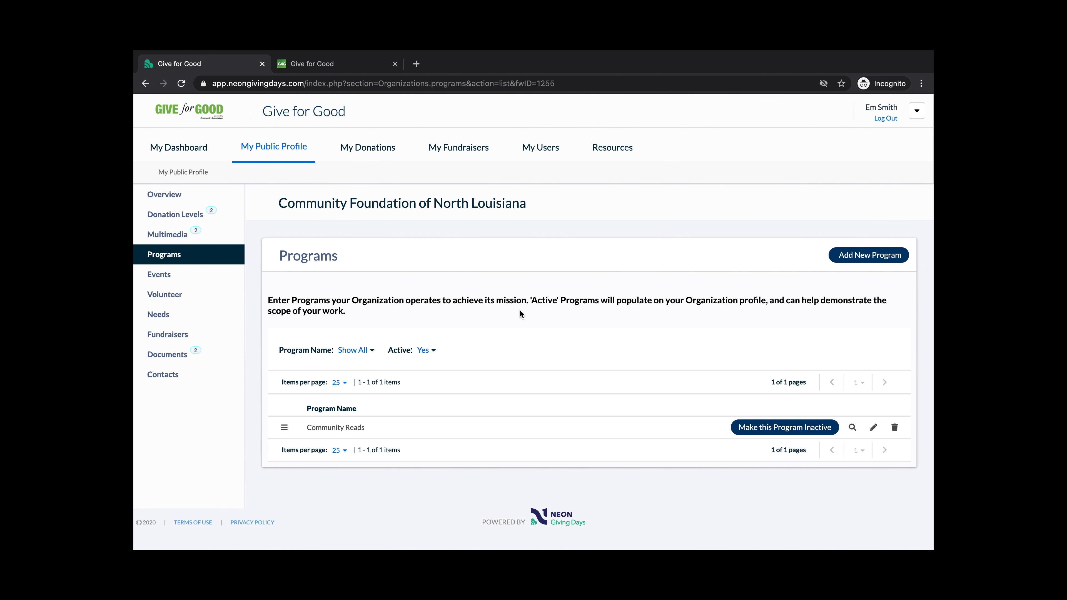
click(177, 279)
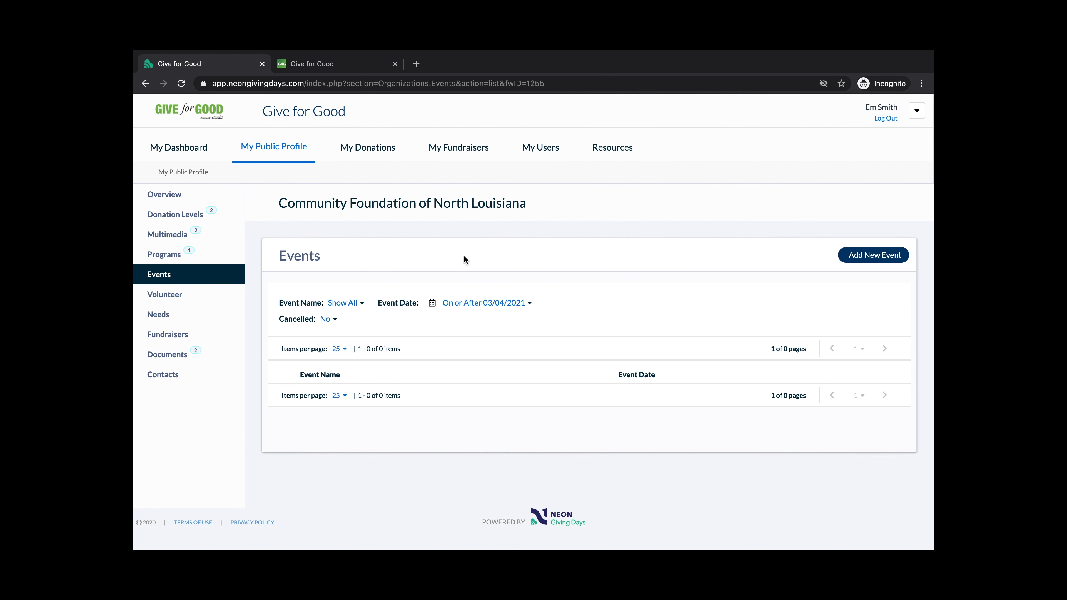
click(849, 256)
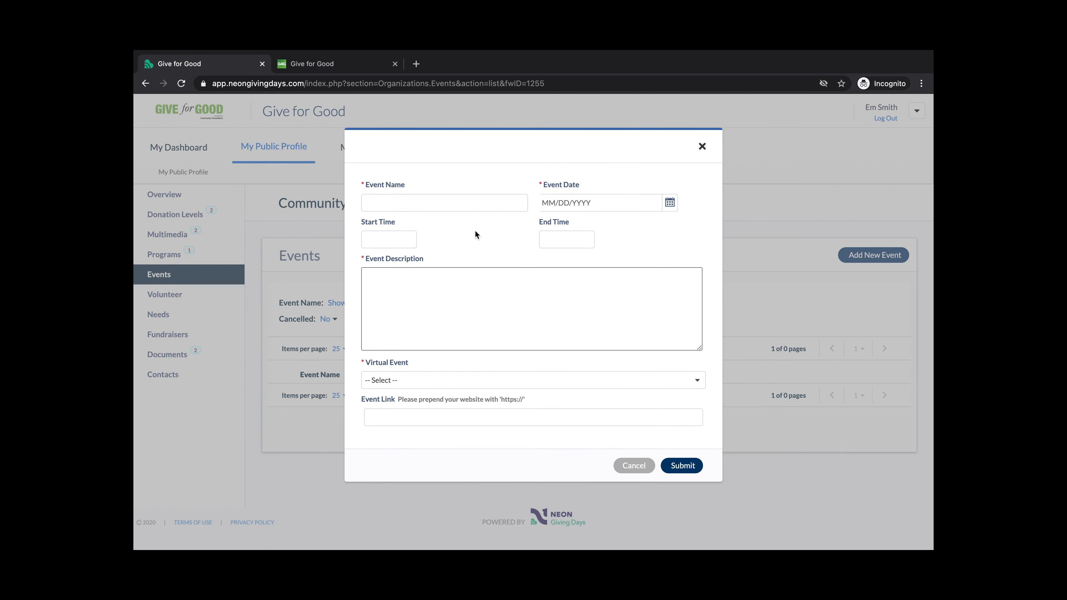
click(491, 274)
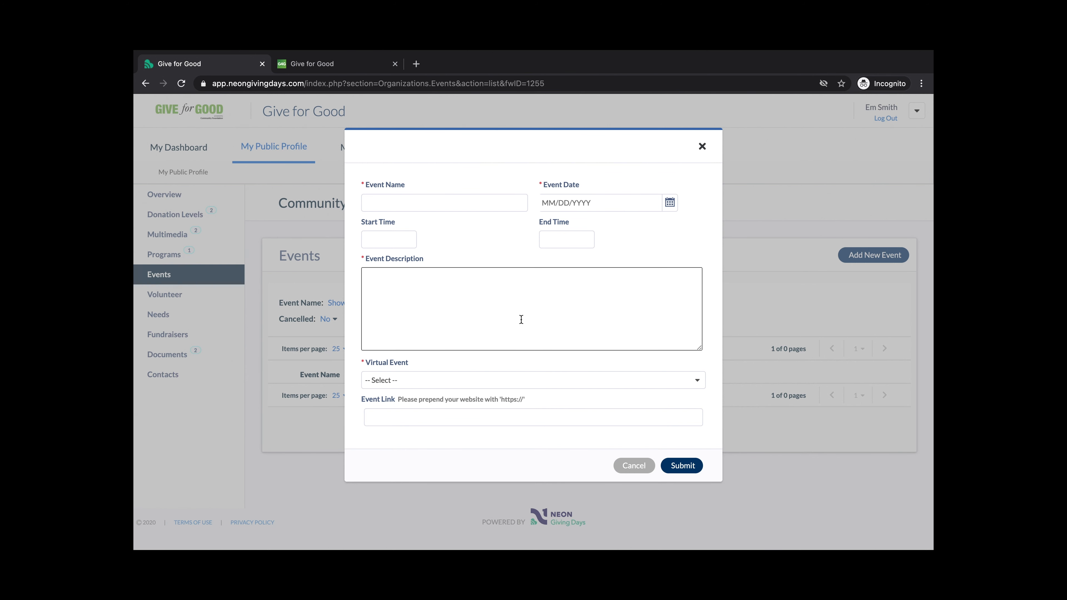
click(517, 380)
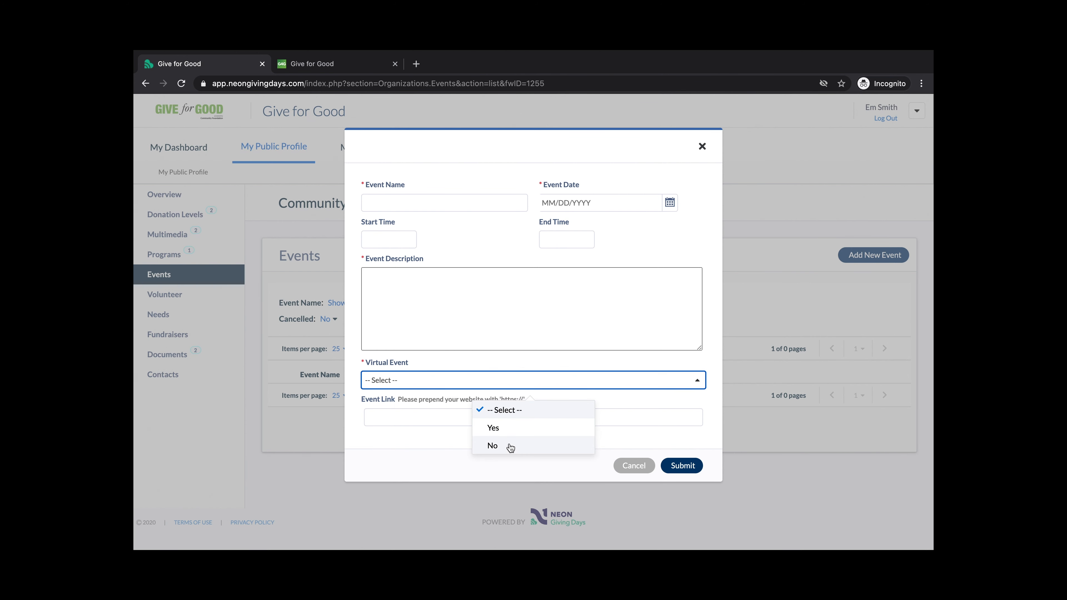
click(540, 366)
click(520, 413)
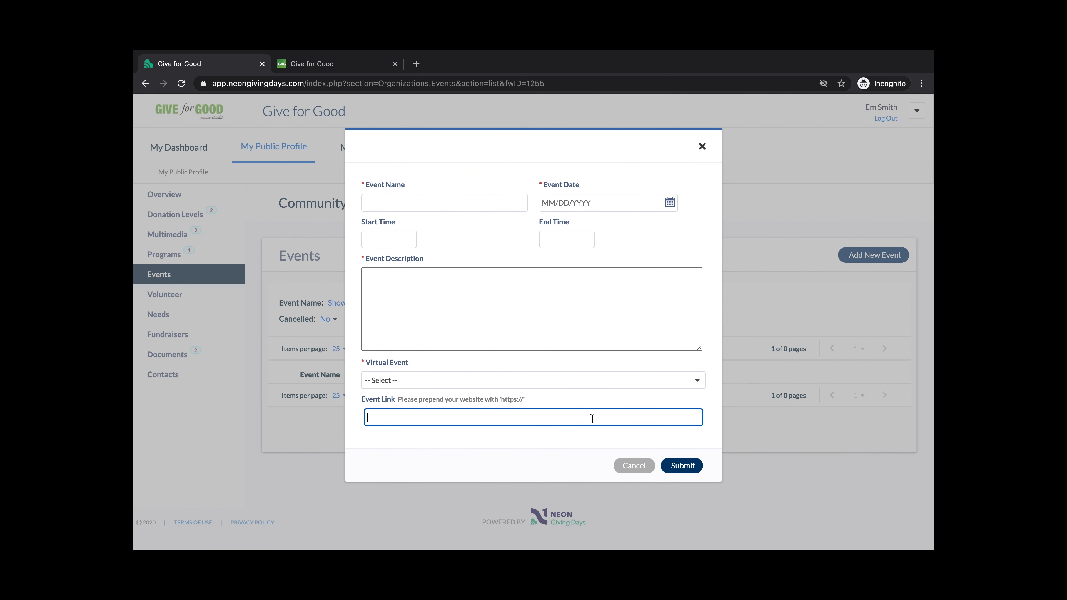
click(637, 466)
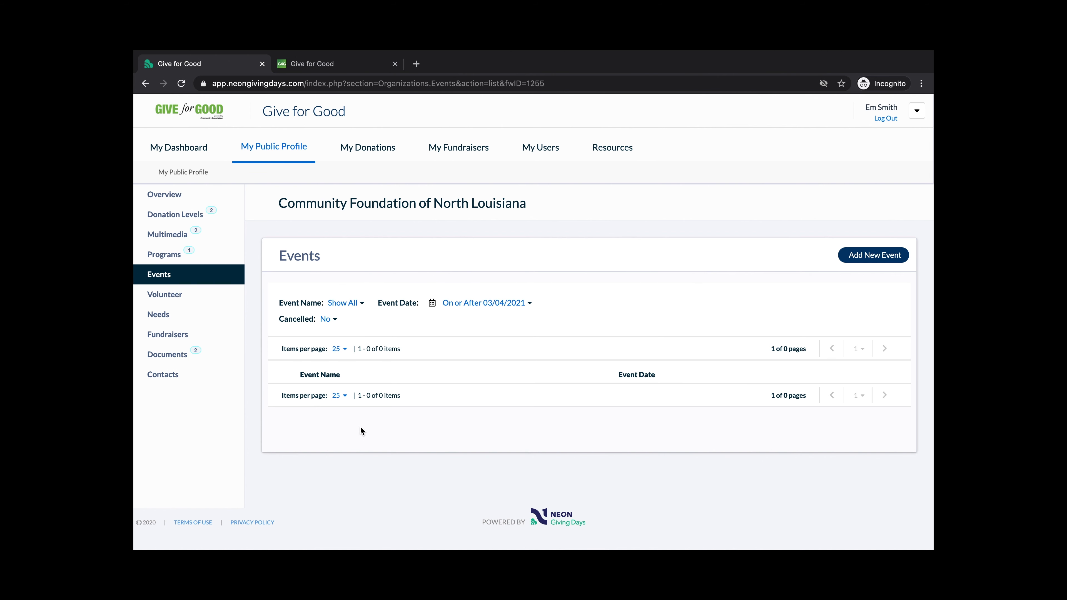
click(202, 298)
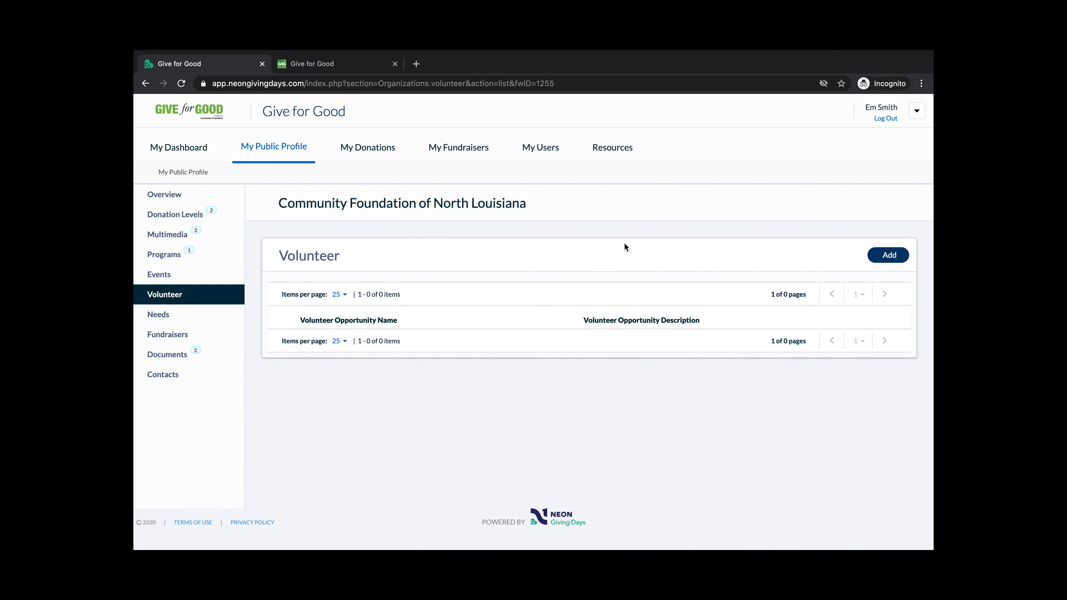
Start a new volunteer opportunity and set its contact information to be published
click(889, 254)
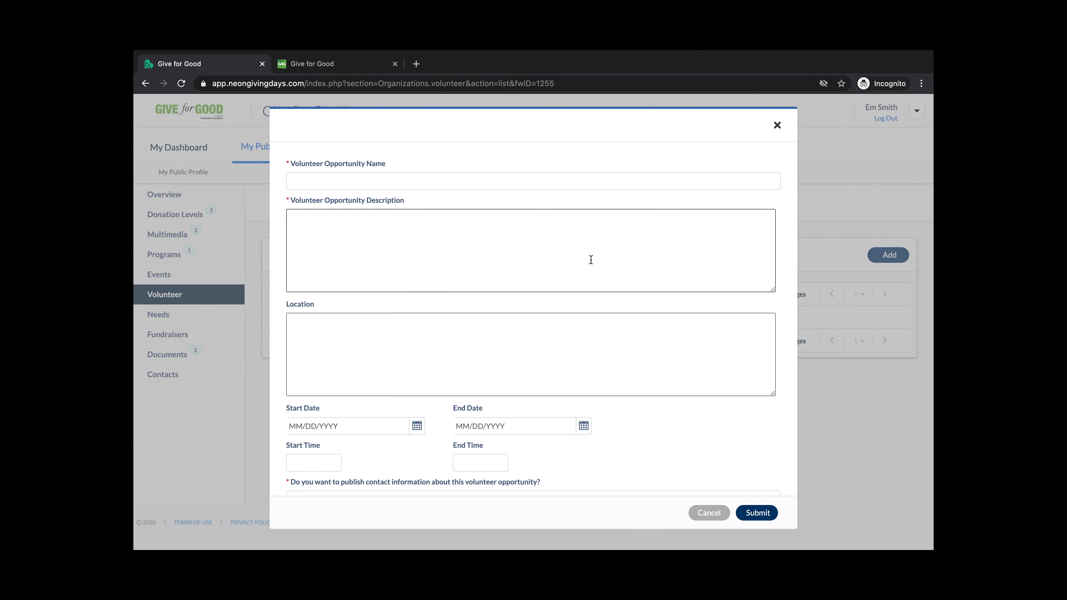
scroll(470, 351, down, 1)
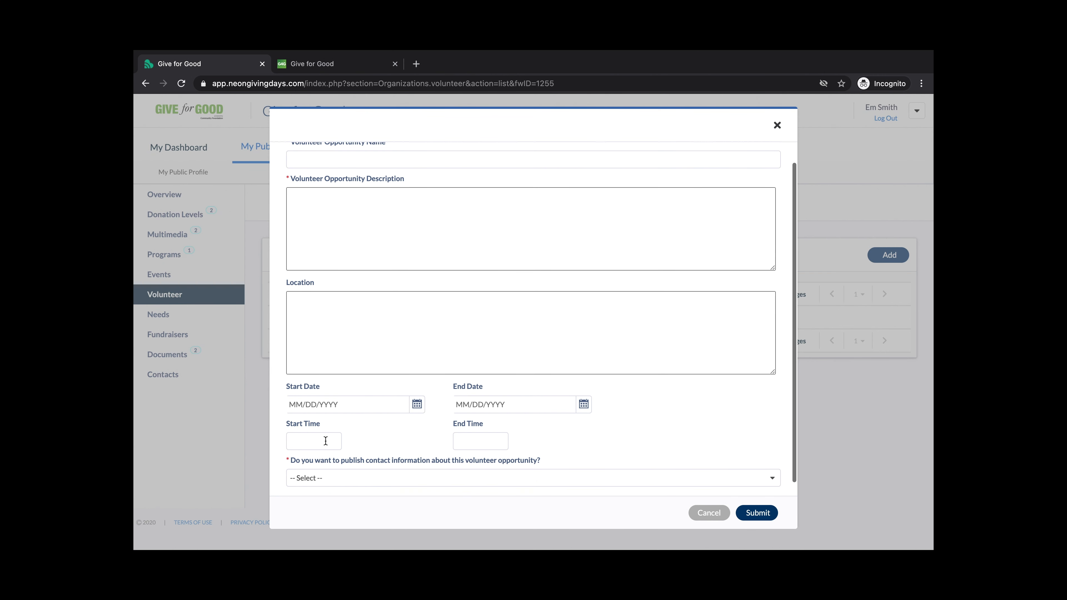
scroll(445, 429, down, 1)
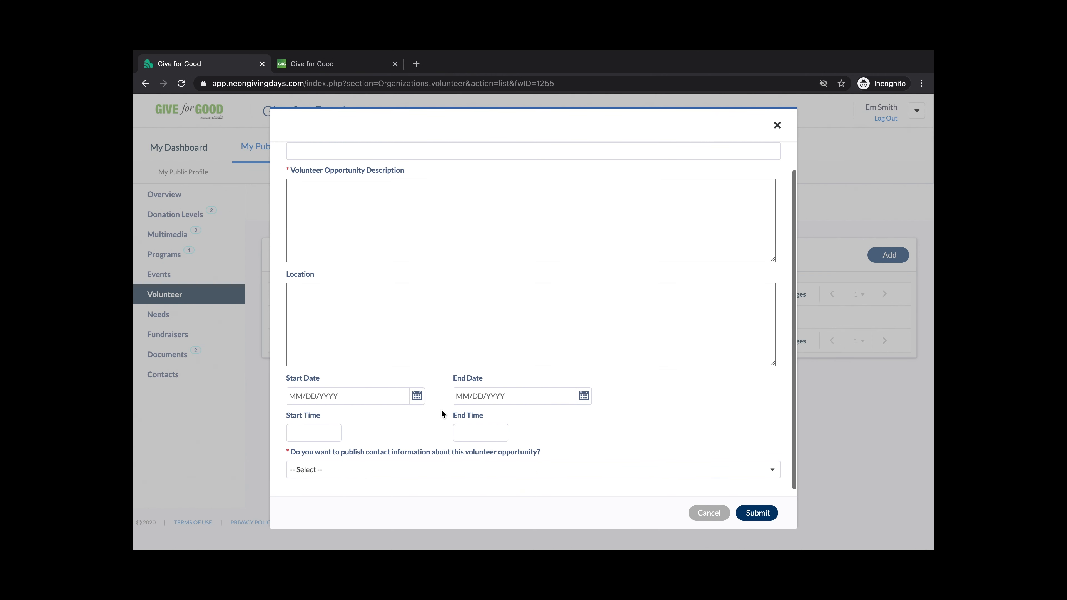
click(513, 465)
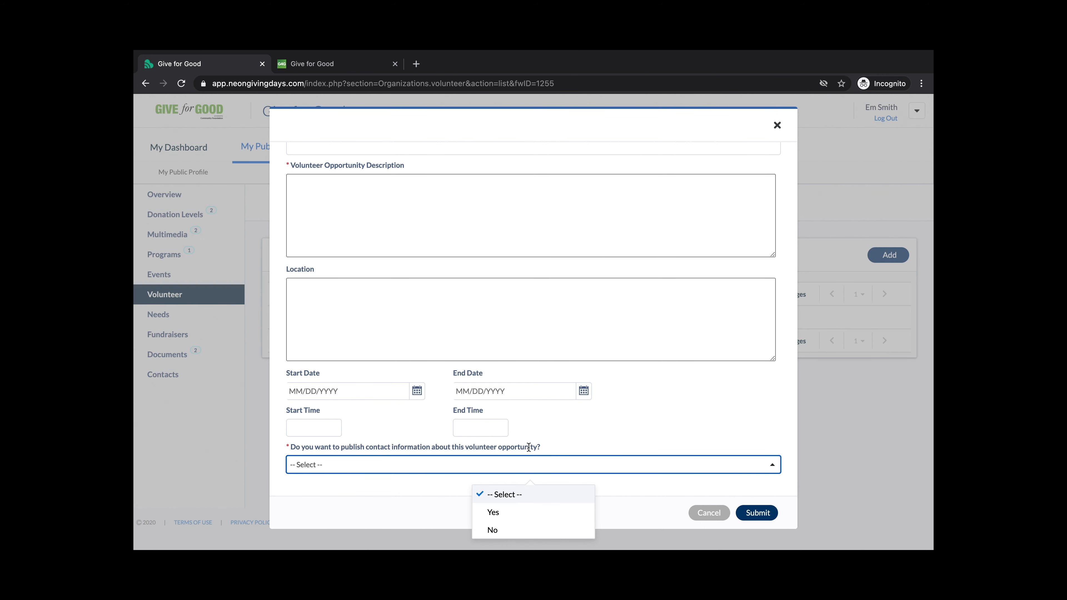
click(507, 510)
Discard the volunteer opportunity form and go to the empty Needs list (0 items)
scroll(530, 317, down, 3)
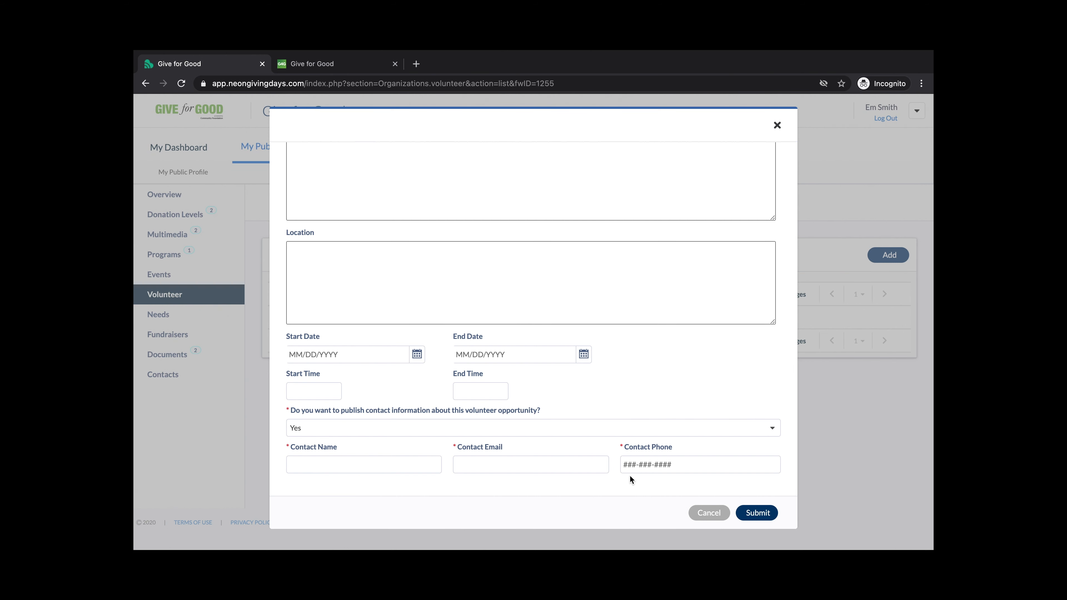
scroll(647, 379, up, 3)
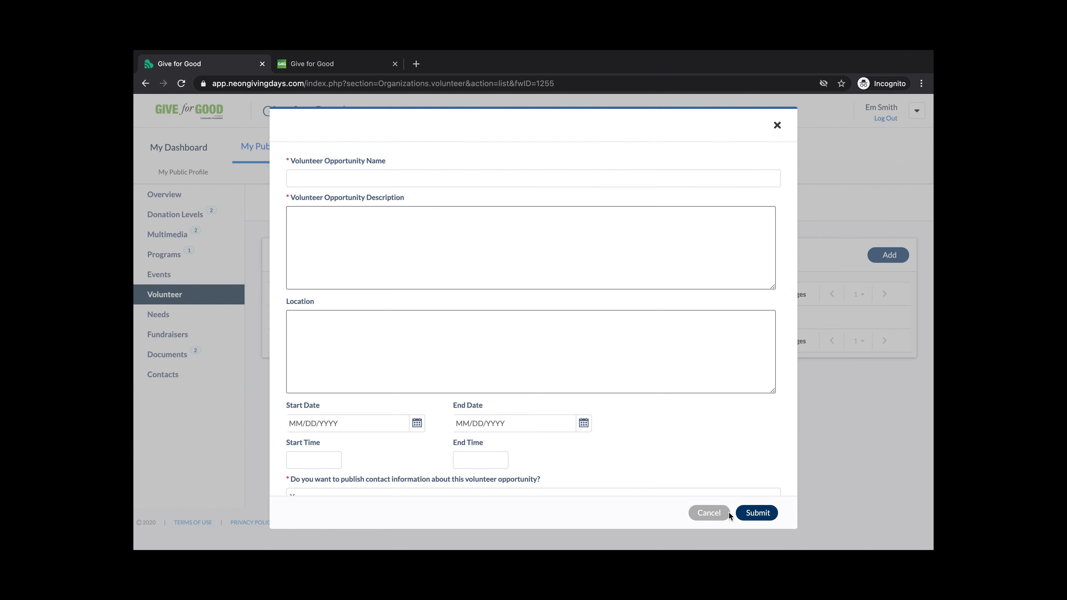
click(721, 513)
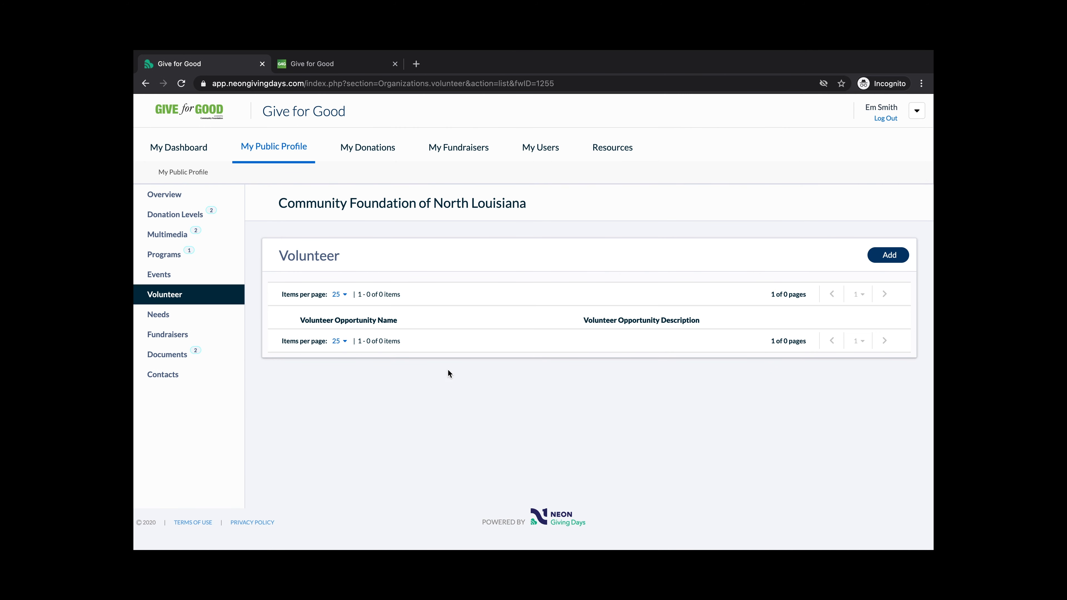
click(200, 319)
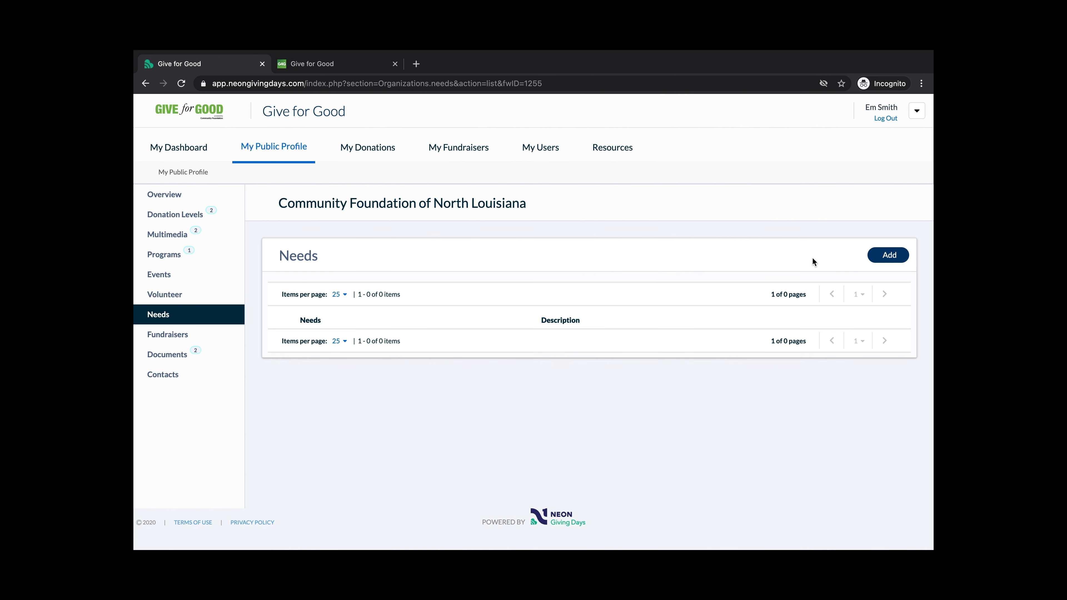
Cancel an empty Add Need form and review the empty active and deactivated Fundraisers tables
click(890, 255)
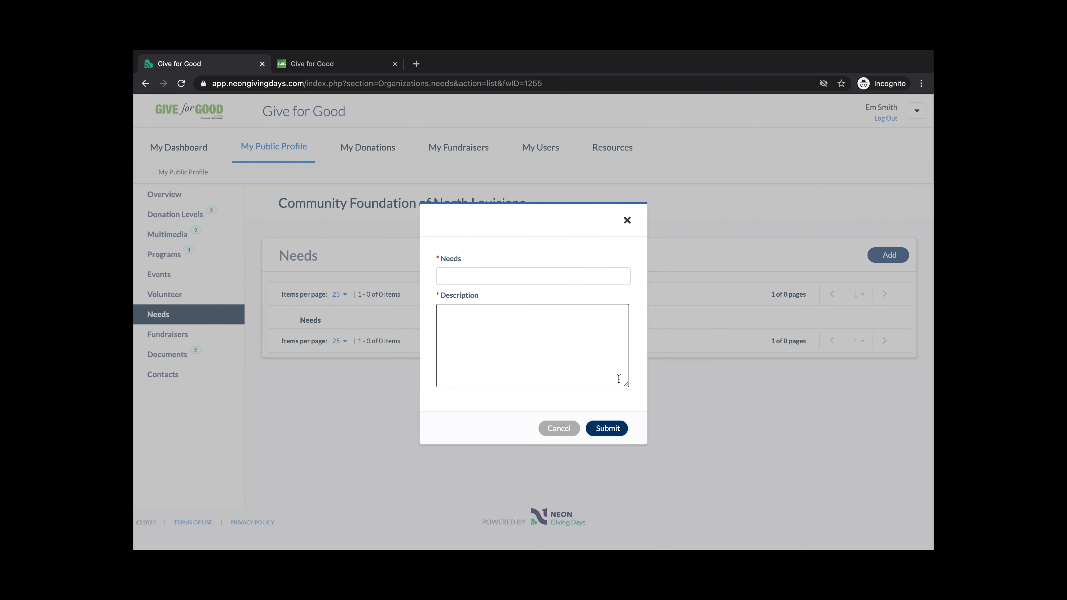
click(559, 429)
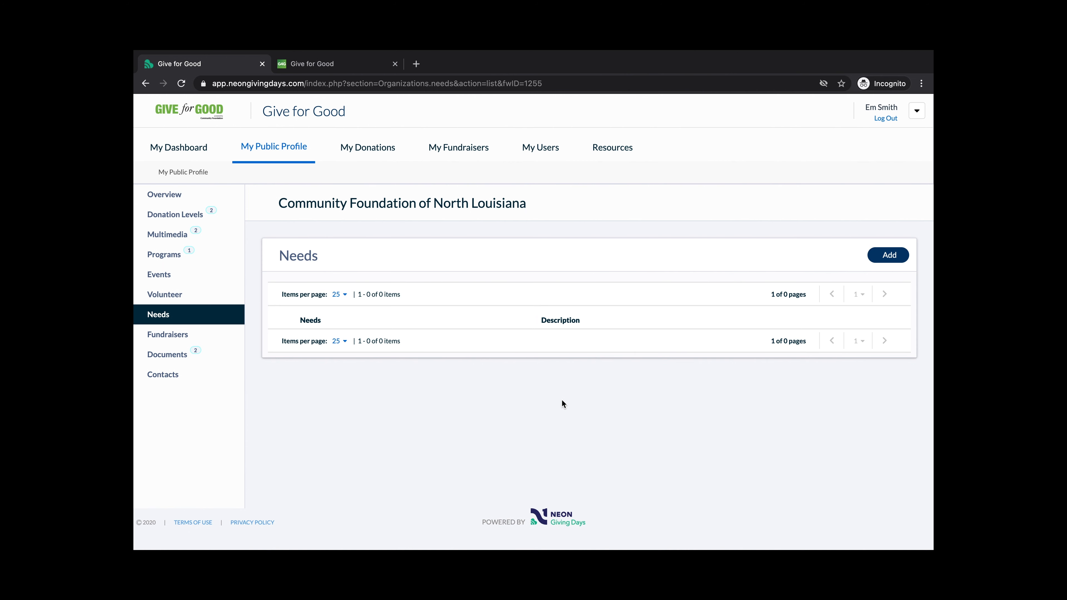
click(211, 341)
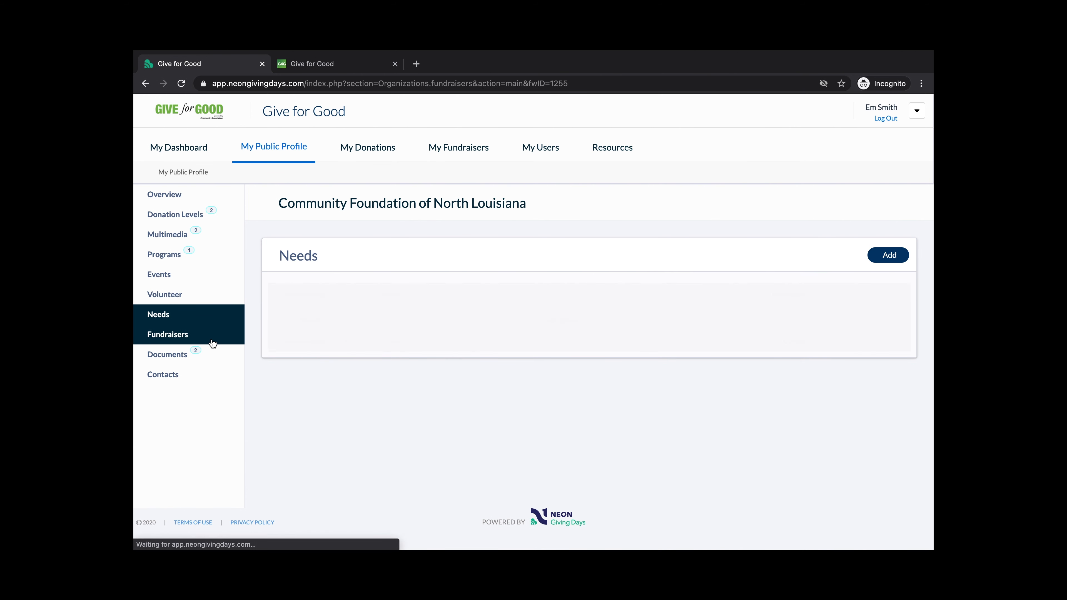
scroll(421, 274, down, 1)
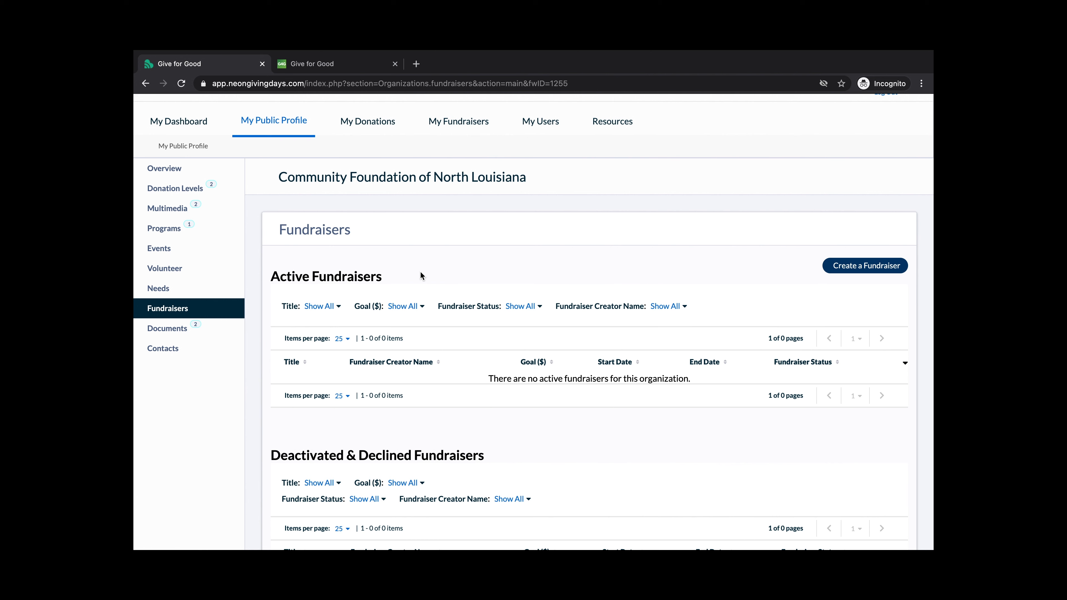
scroll(420, 271, down, 1)
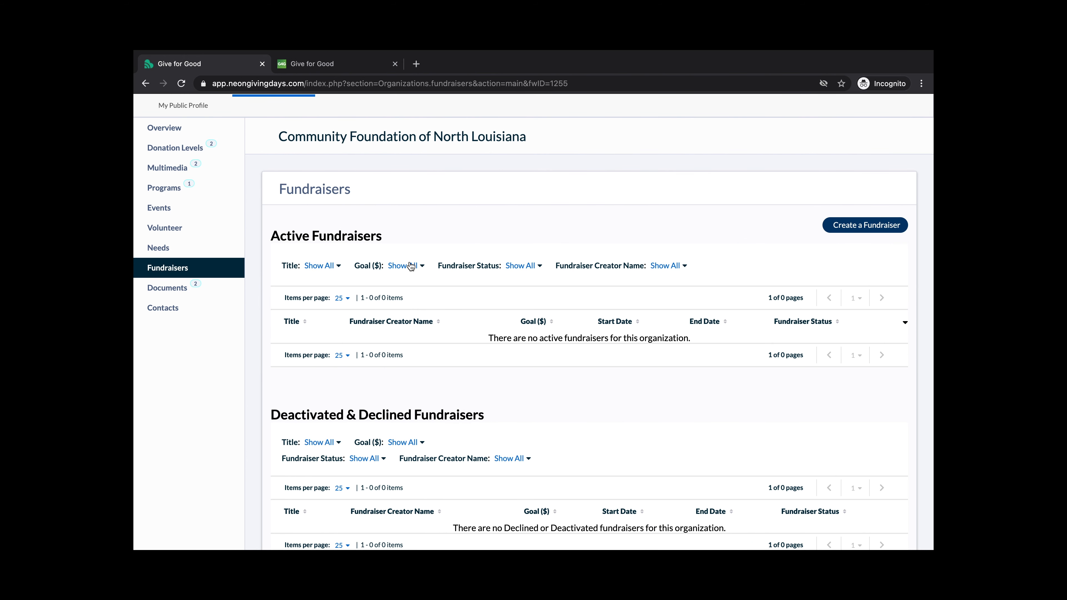
scroll(411, 266, up, 1)
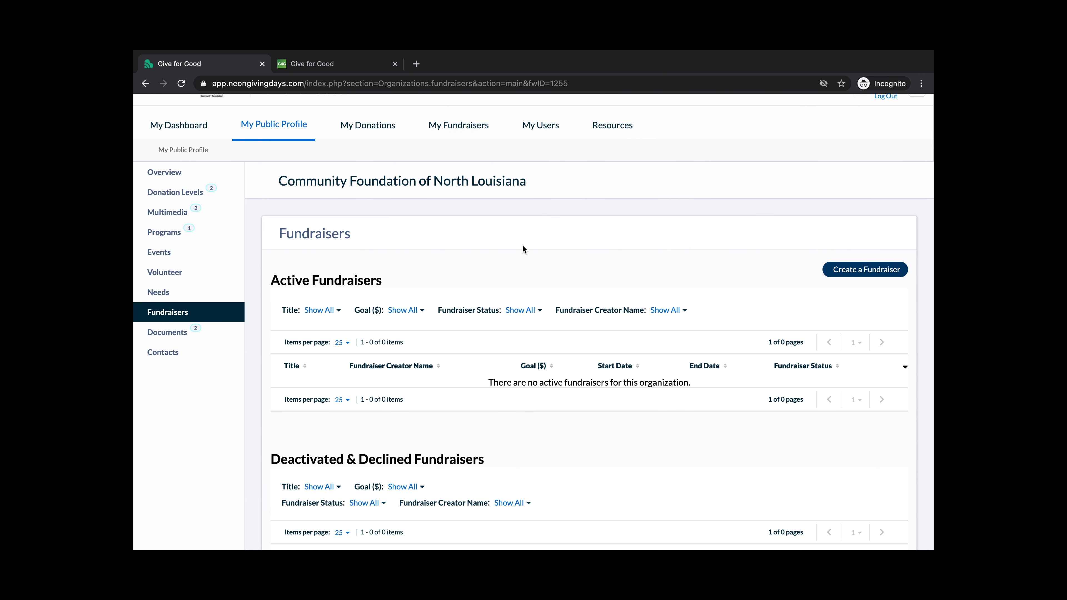
scroll(524, 245, down, 2)
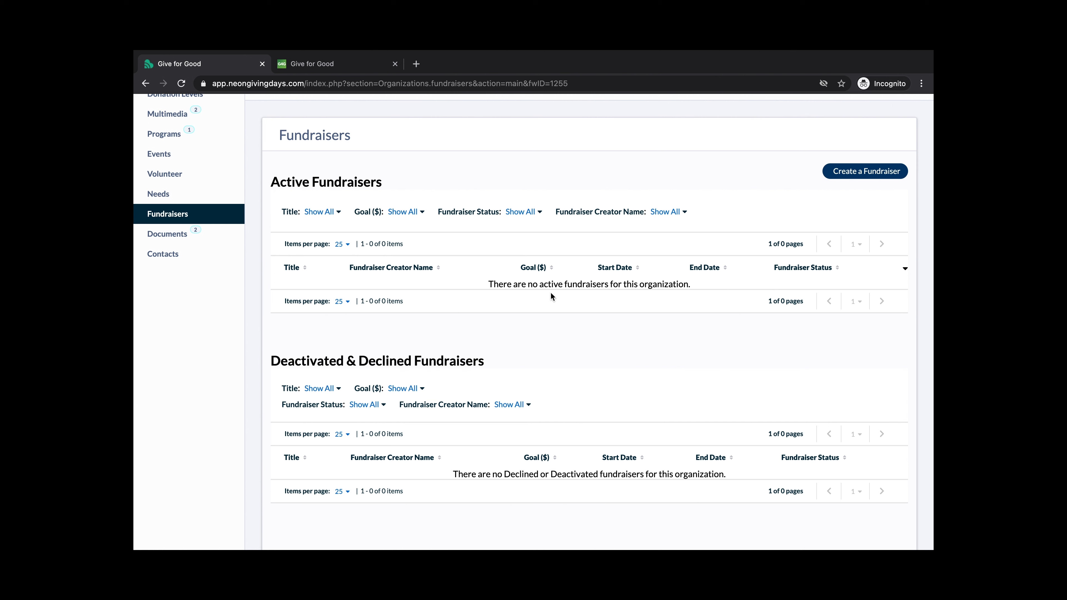
scroll(566, 248, up, 1)
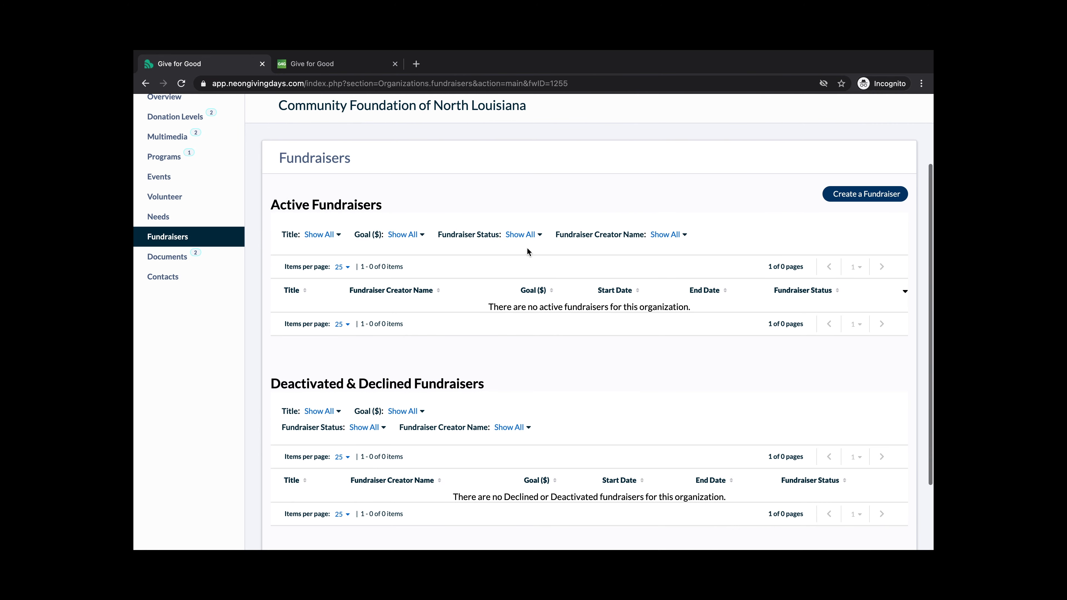
Review Documents (two 'Other', one archived Secretary of State), check document types, and cancel adding one
click(182, 256)
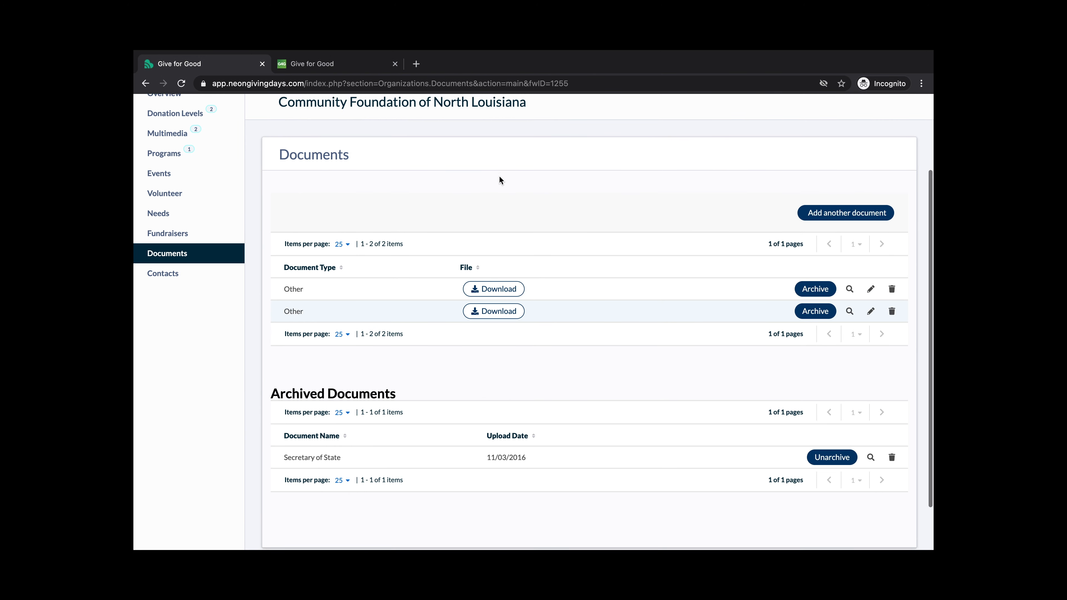
scroll(499, 177, down, 1)
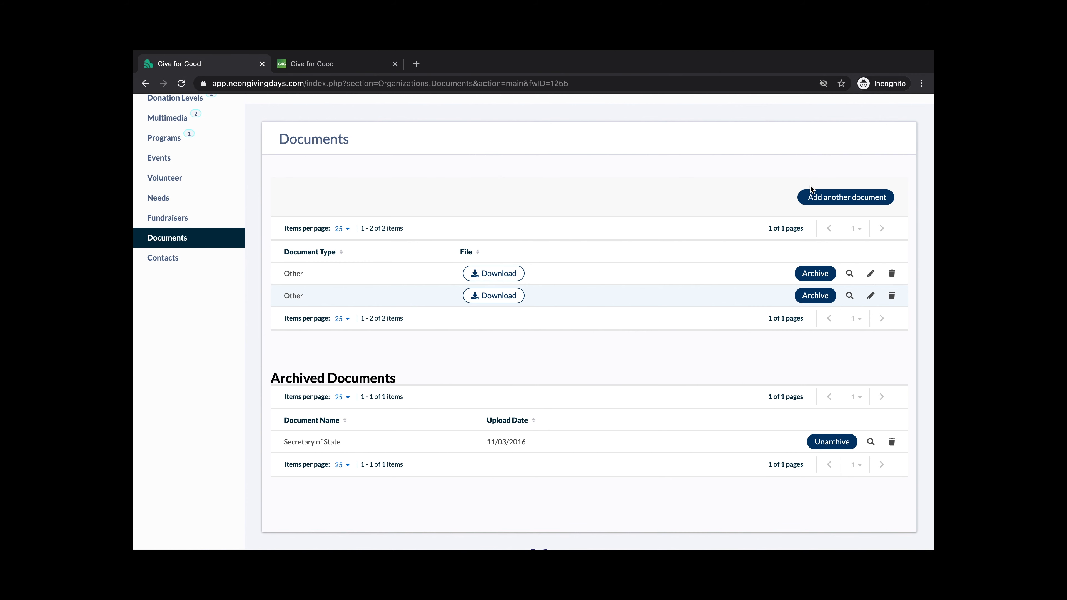
click(812, 196)
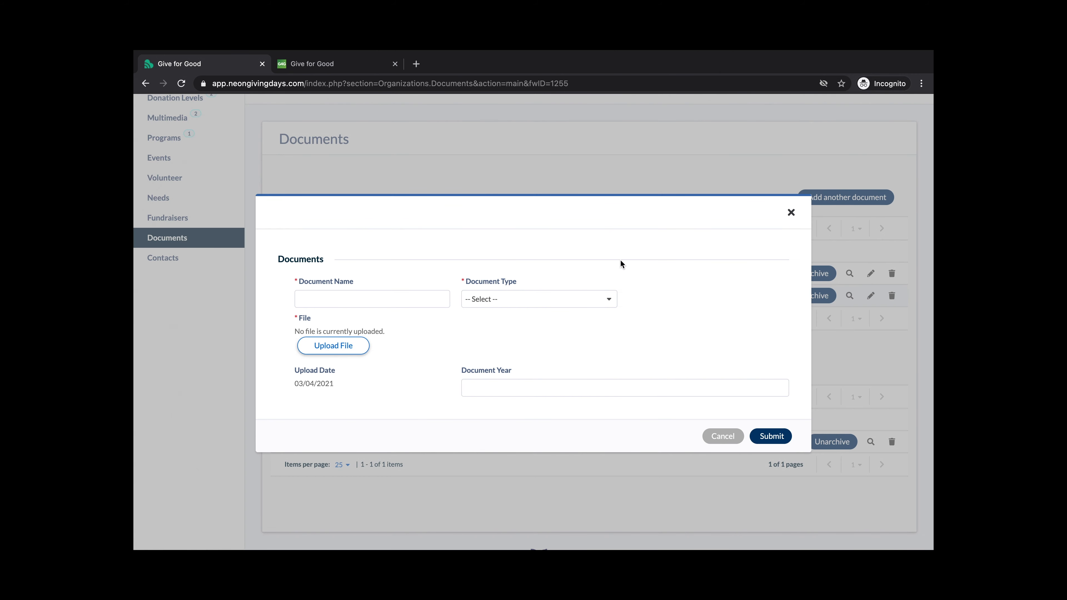
click(489, 301)
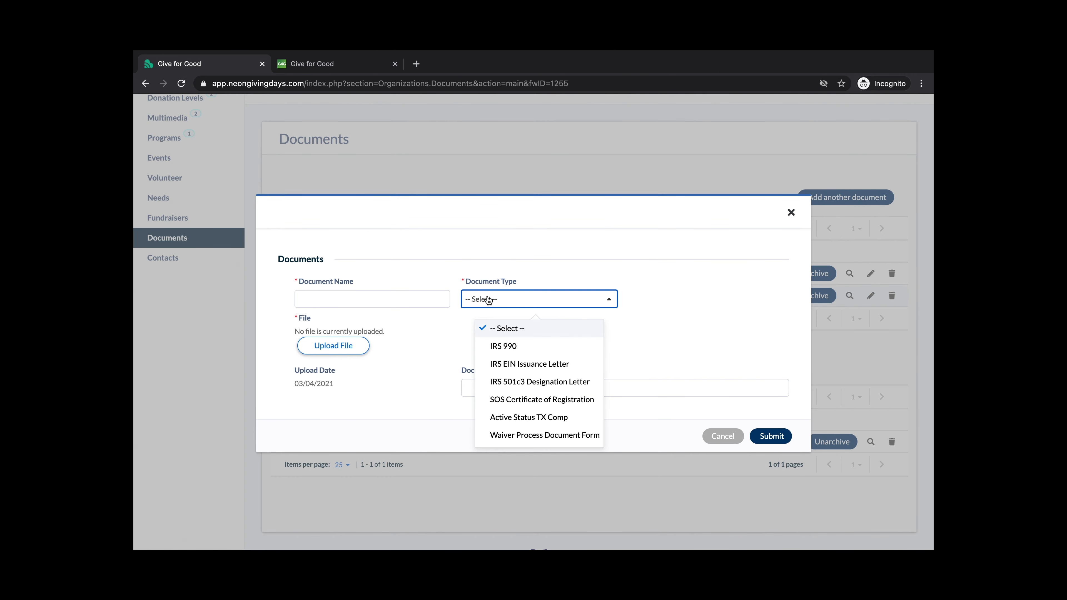
click(523, 273)
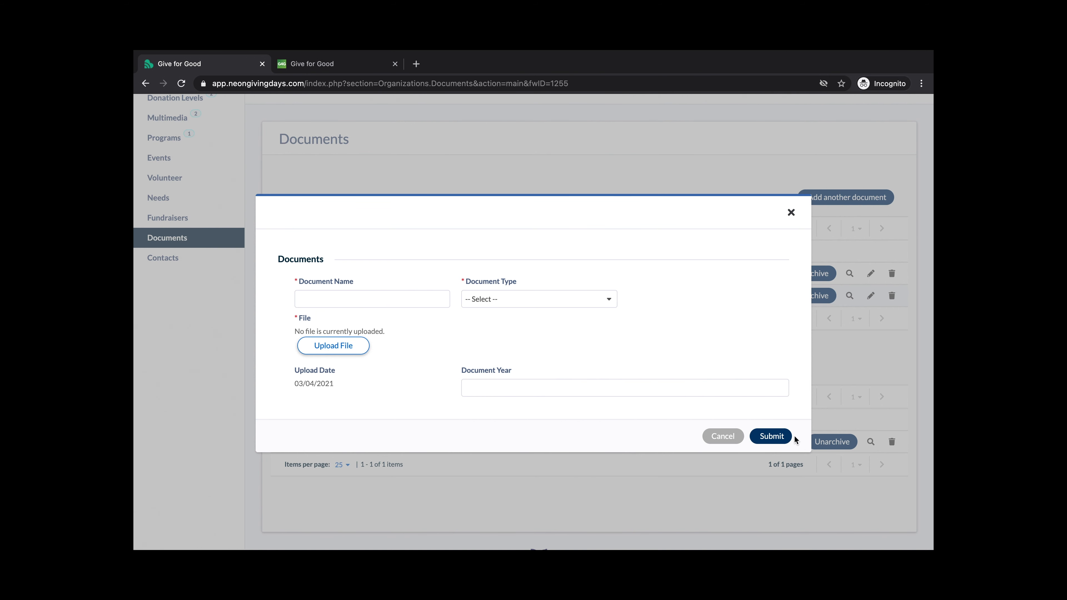
click(720, 436)
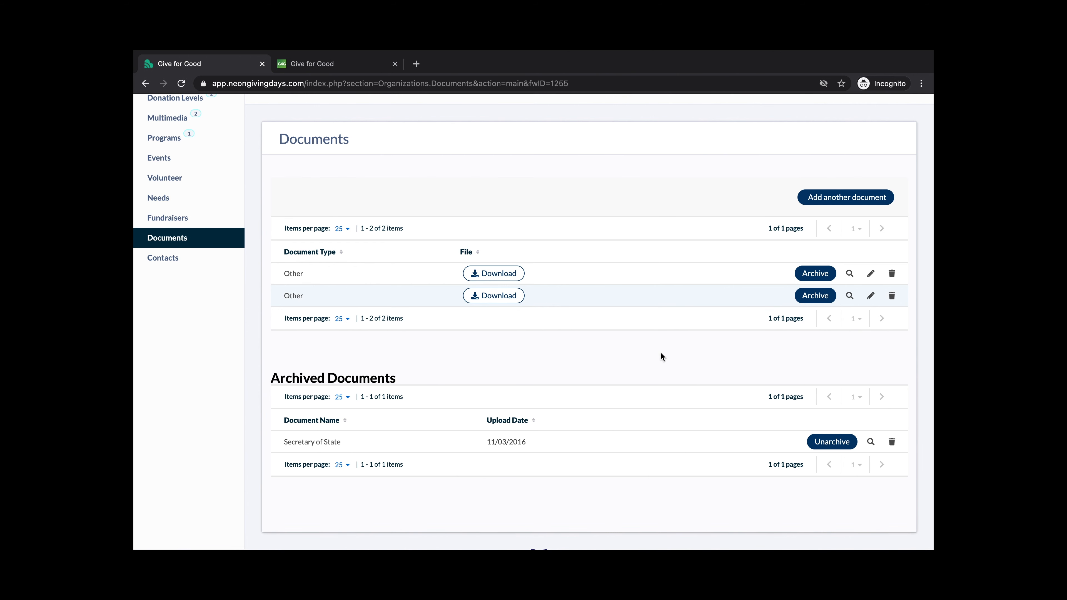
scroll(654, 354, up, 1)
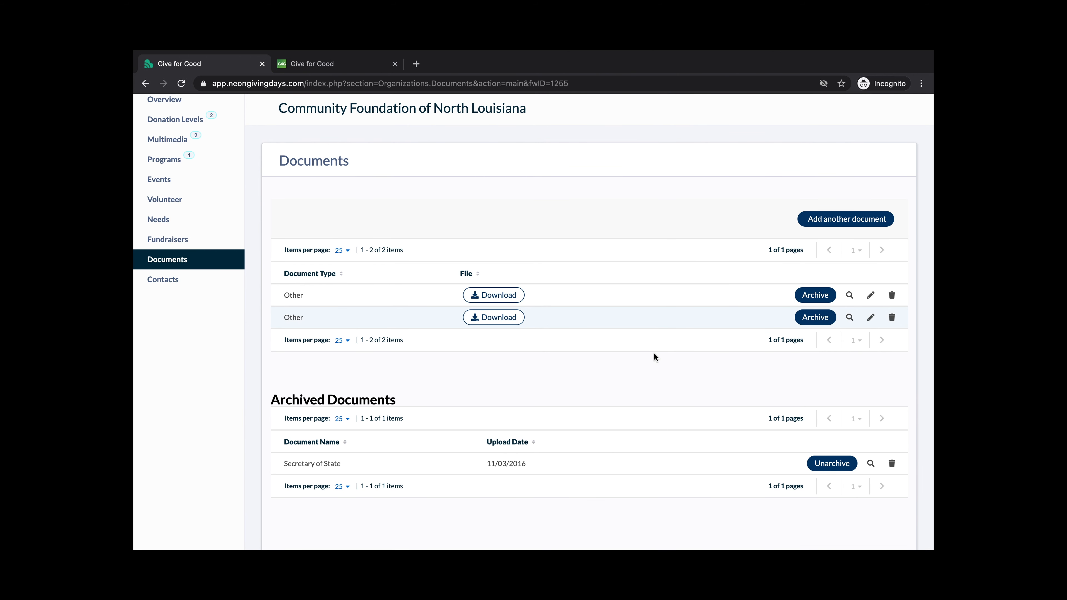
scroll(654, 354, down, 1)
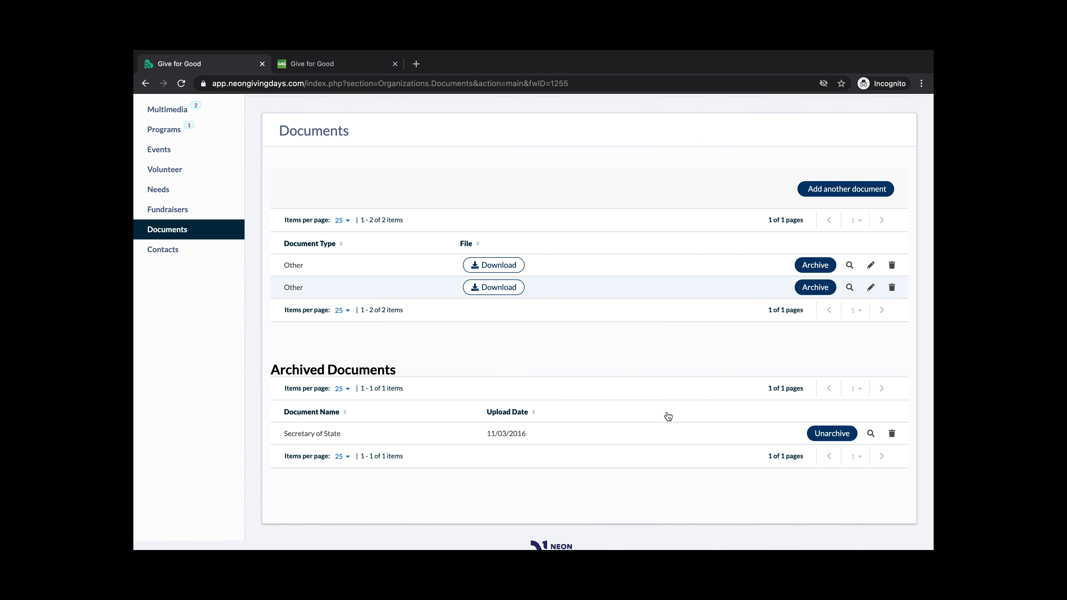
scroll(627, 497, up, 2)
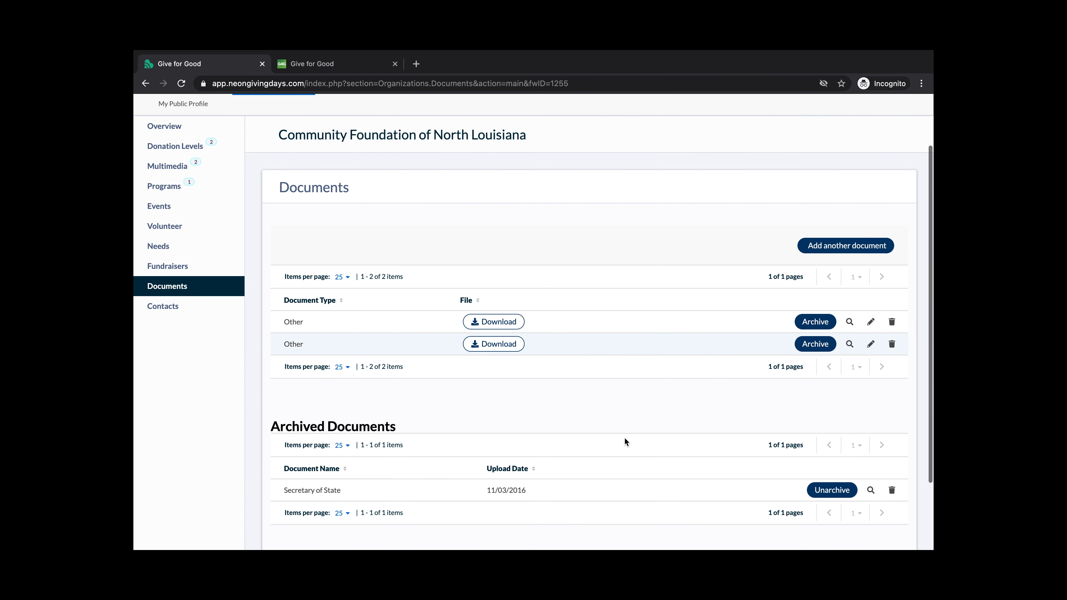
Show the public profile's Contacts list, which has 0 contacts
click(196, 311)
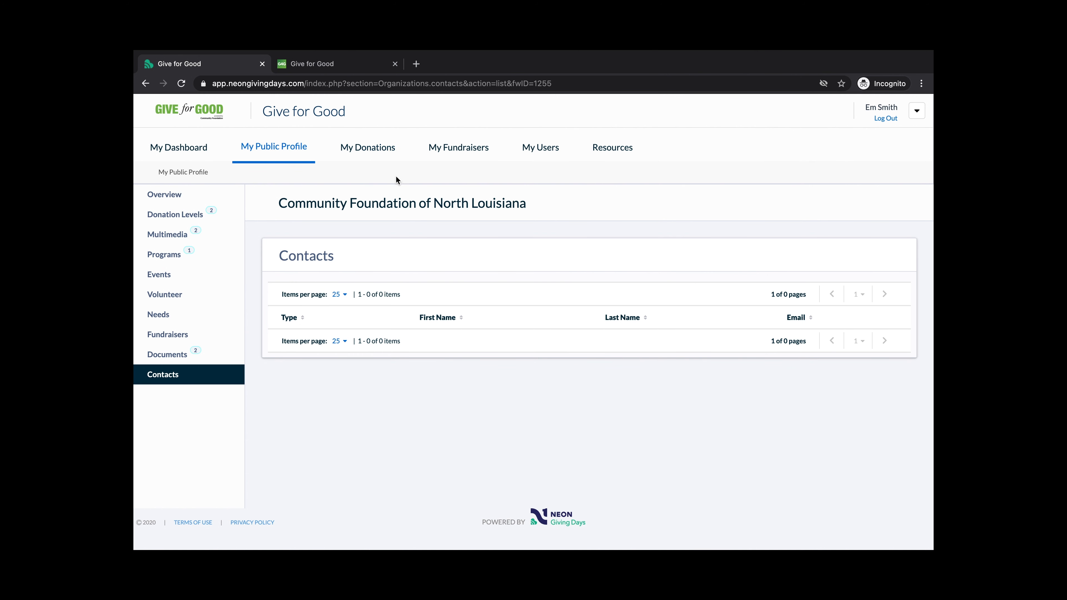
Glance at My Fundraisers, then show My Users with its single account user
click(460, 152)
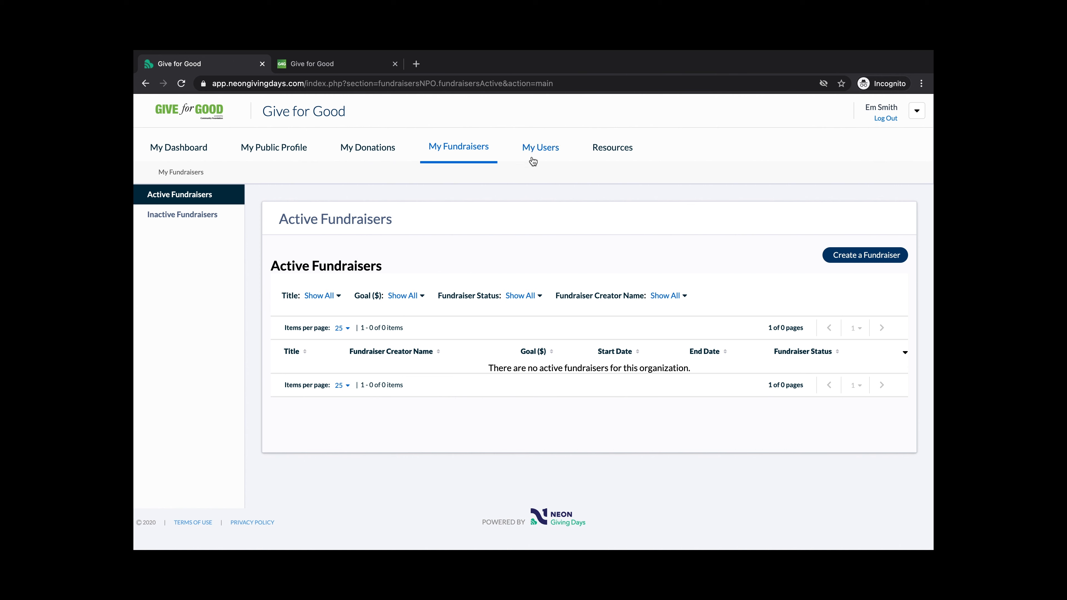
click(544, 158)
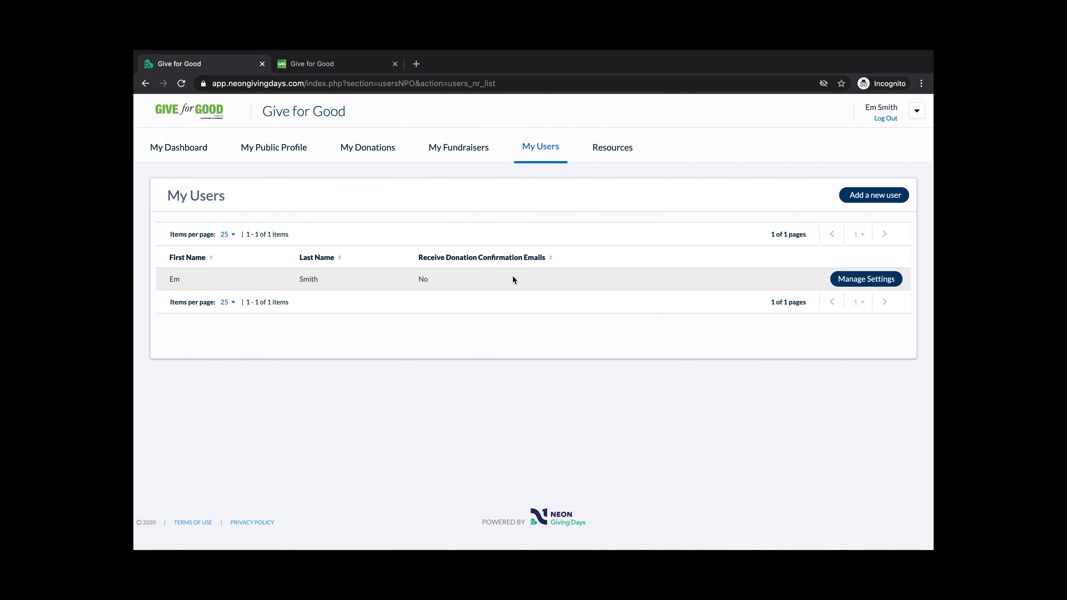
click(847, 283)
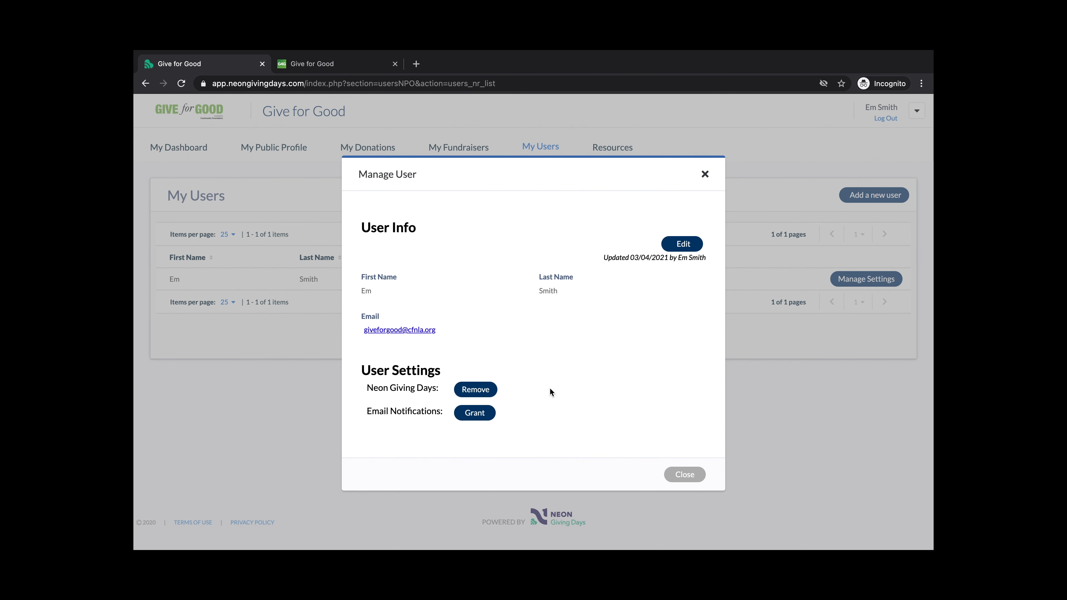
click(683, 474)
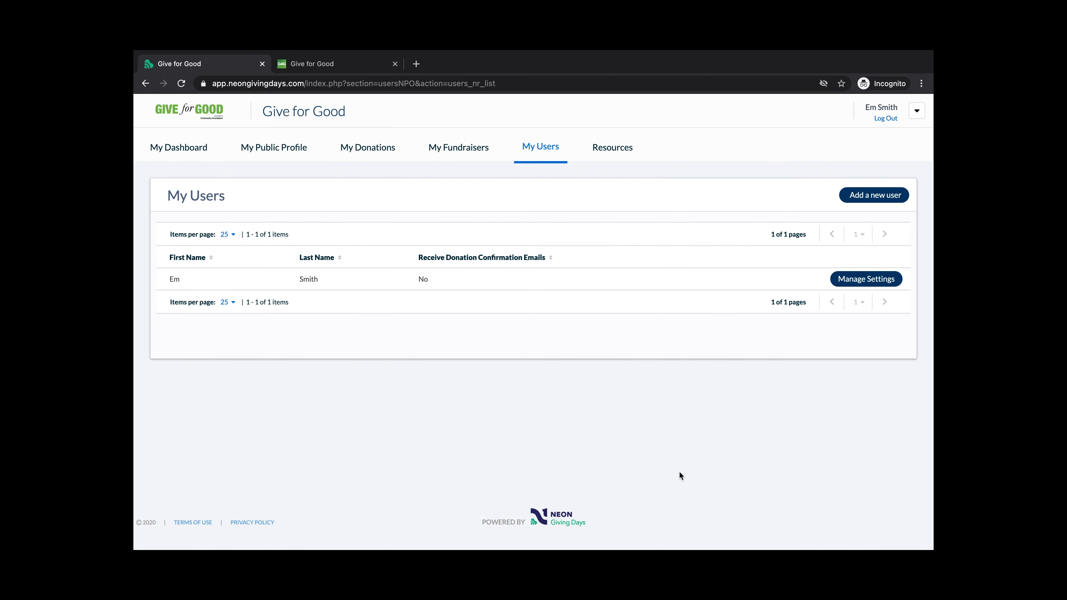
click(853, 197)
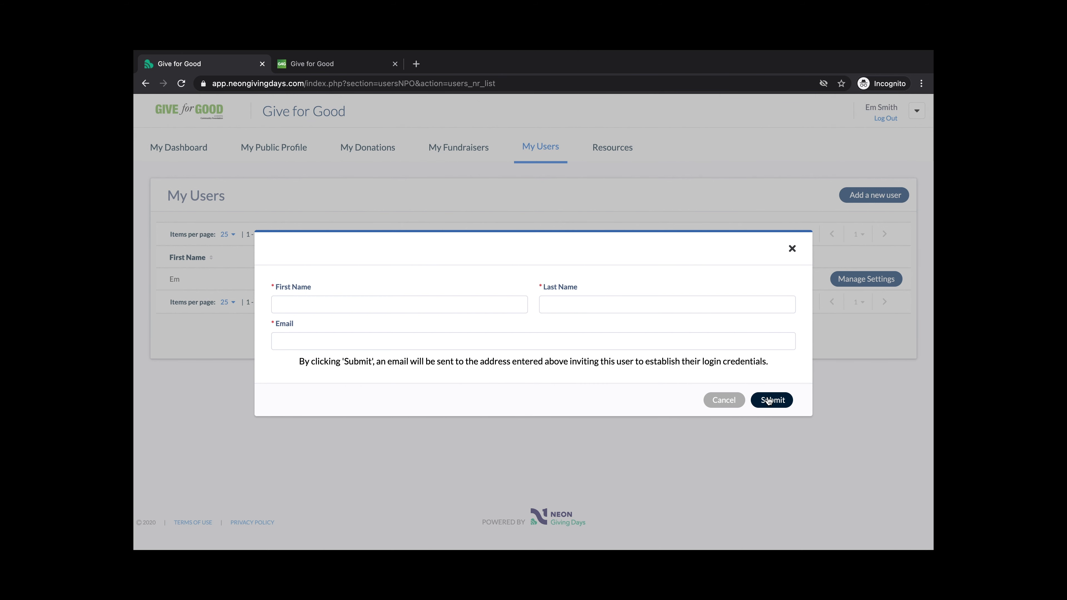
click(724, 400)
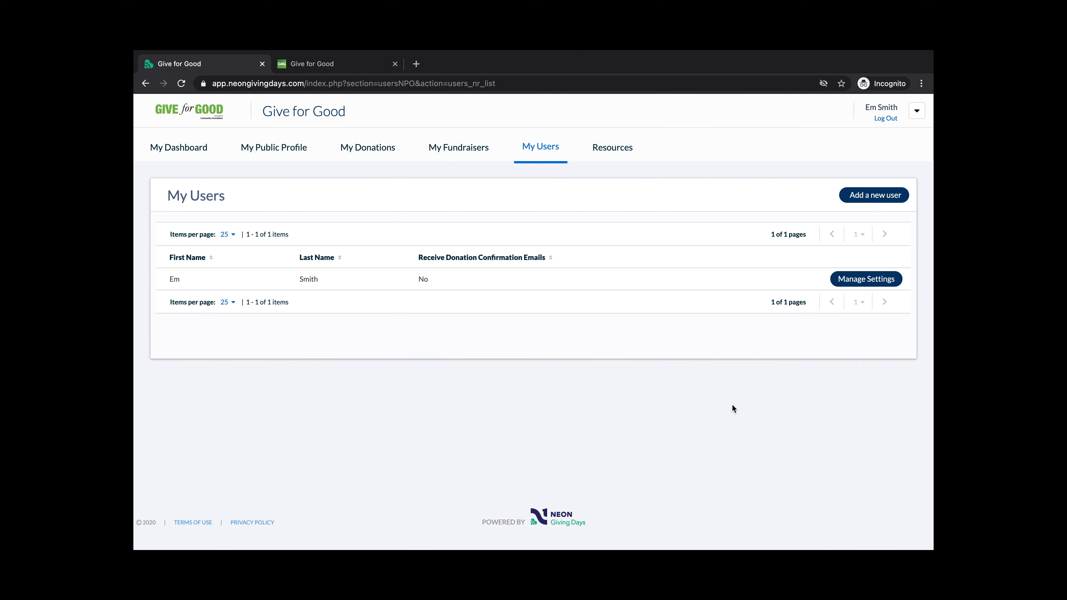
Browse the Resources page's important dates, documents, email updates, training and marketing sections
click(624, 151)
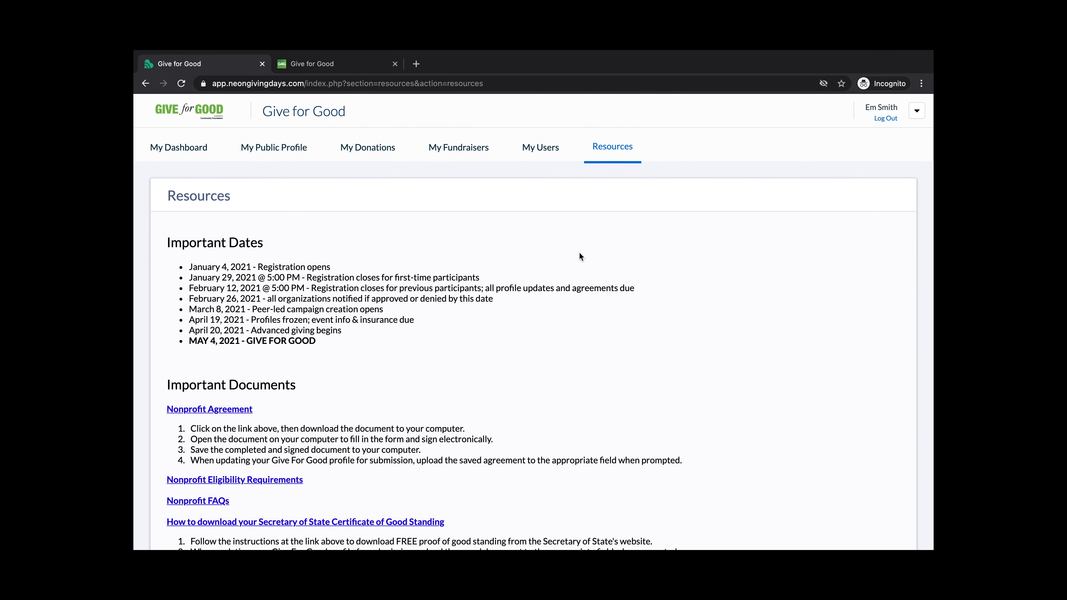
scroll(483, 321, down, 3)
scroll(482, 322, down, 4)
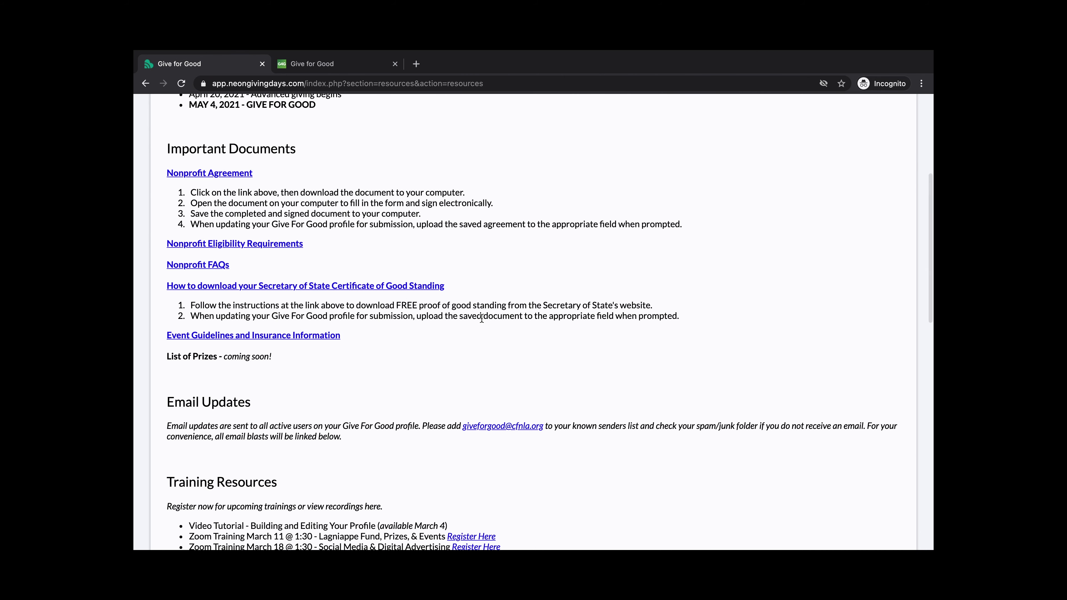
scroll(489, 252, down, 4)
scroll(489, 252, down, 3)
scroll(489, 252, down, 5)
scroll(488, 255, down, 6)
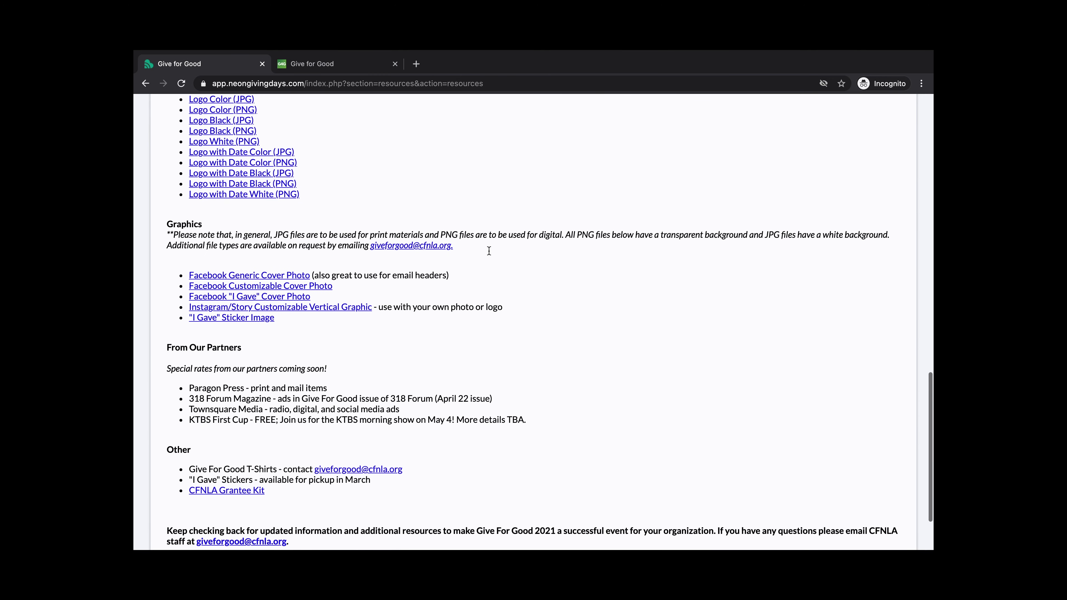
scroll(489, 251, down, 2)
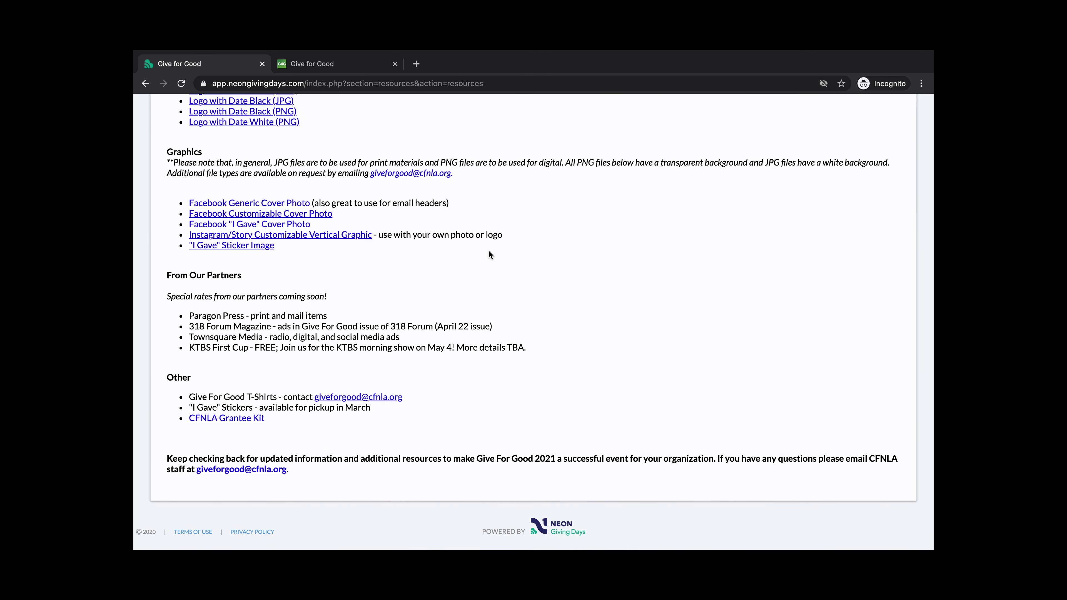
scroll(484, 294, up, 15)
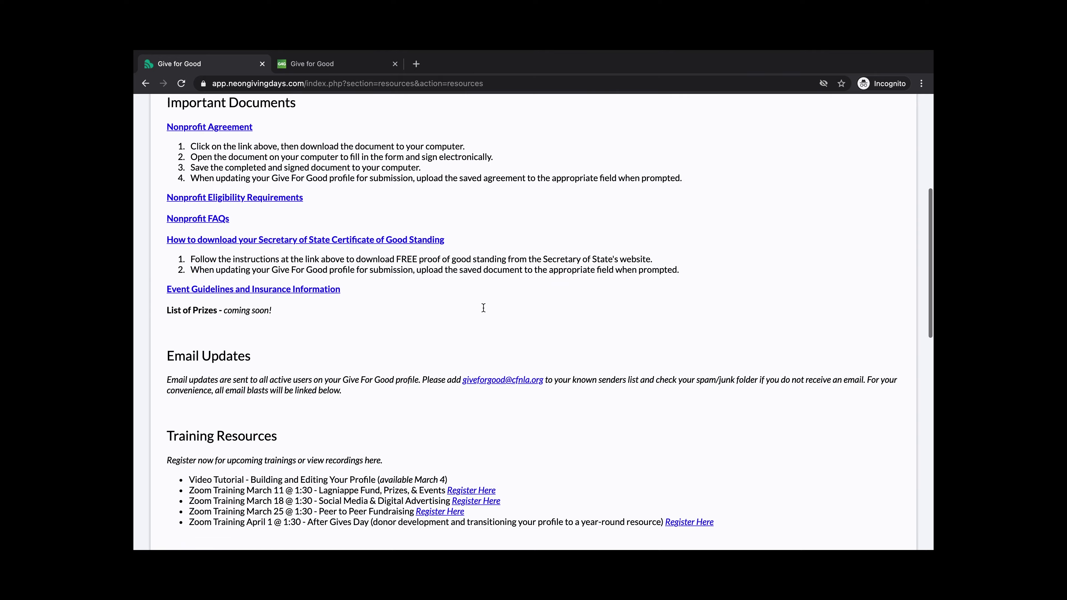
scroll(484, 308, up, 8)
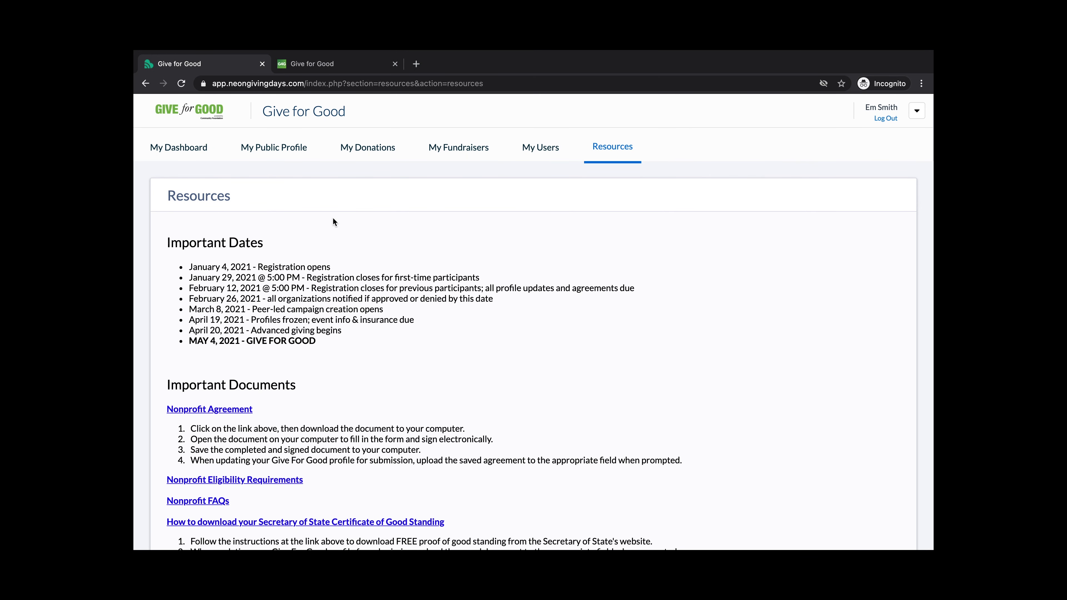
click(337, 65)
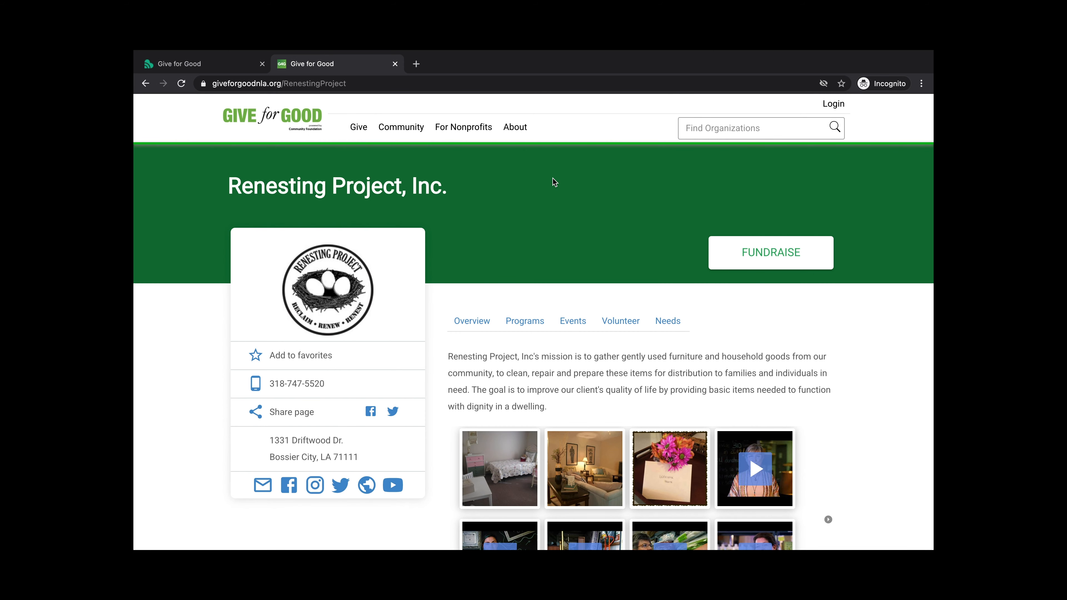
scroll(553, 179, down, 1)
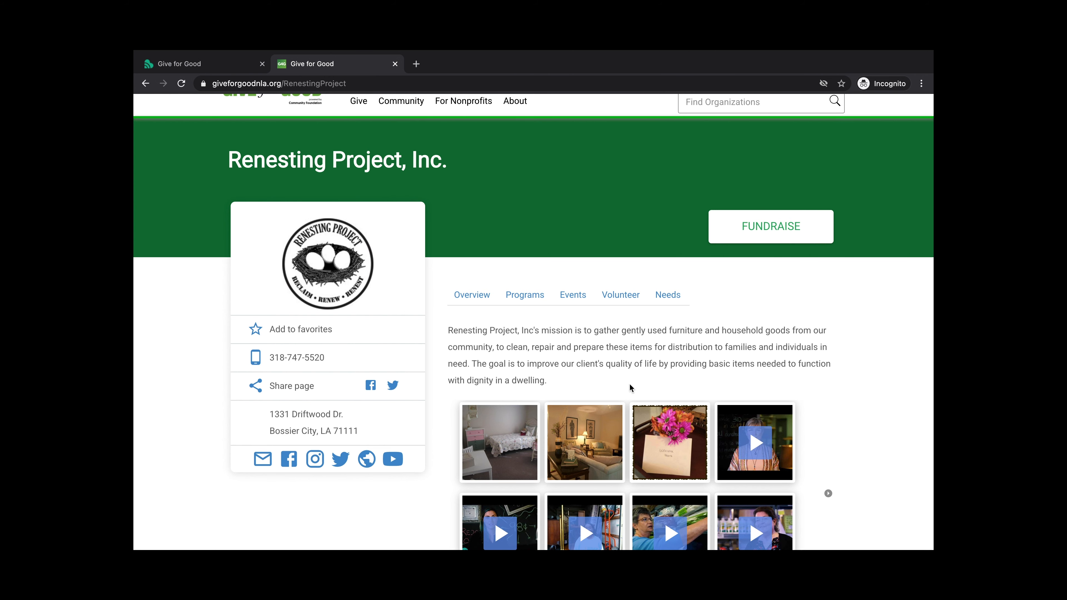
scroll(814, 346, down, 4)
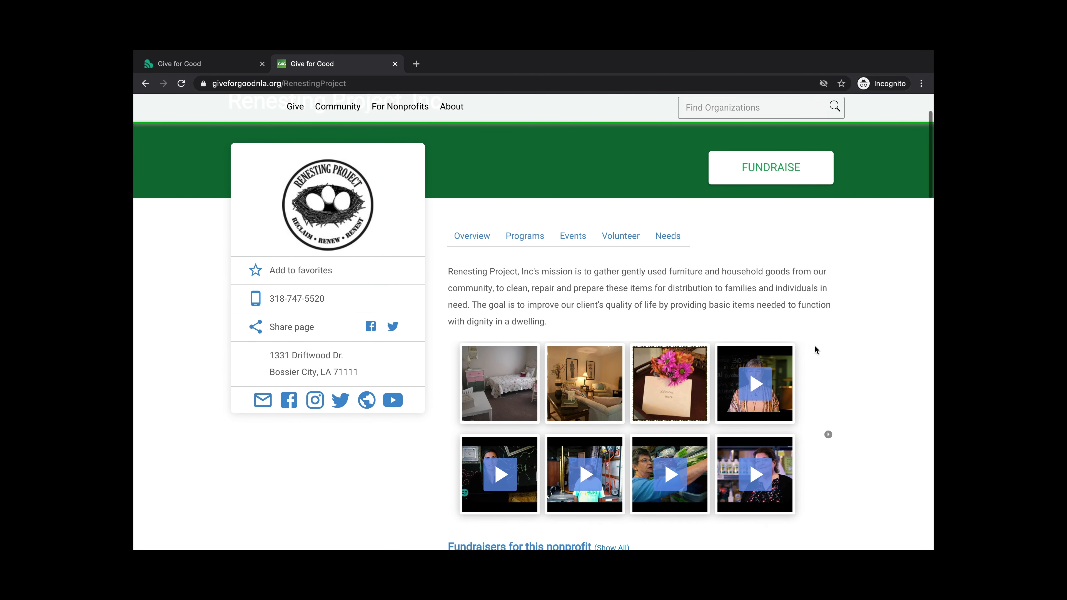
scroll(815, 348, down, 5)
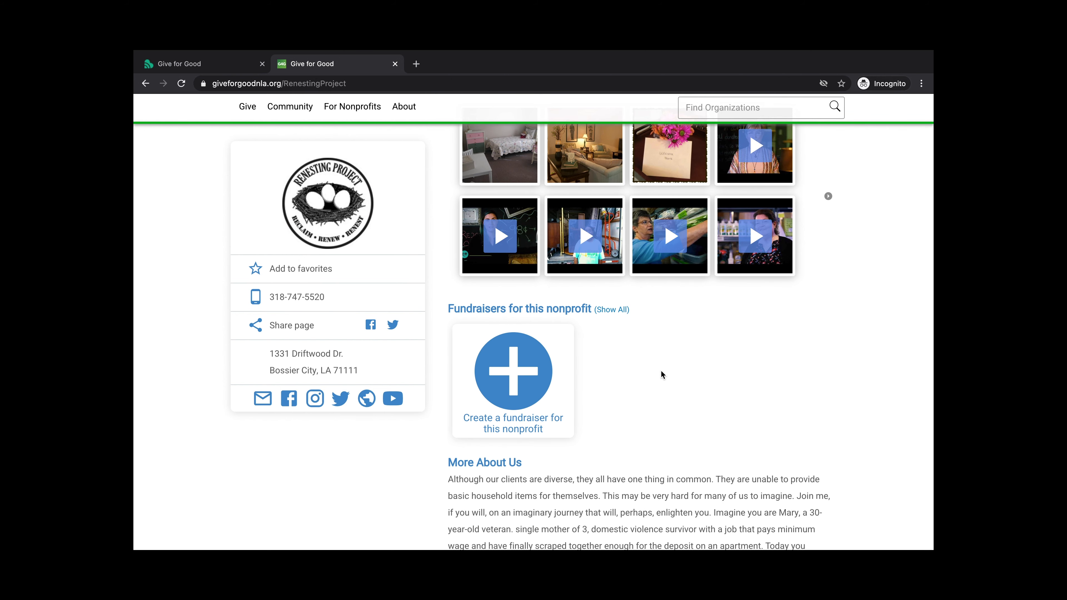
scroll(781, 372, down, 11)
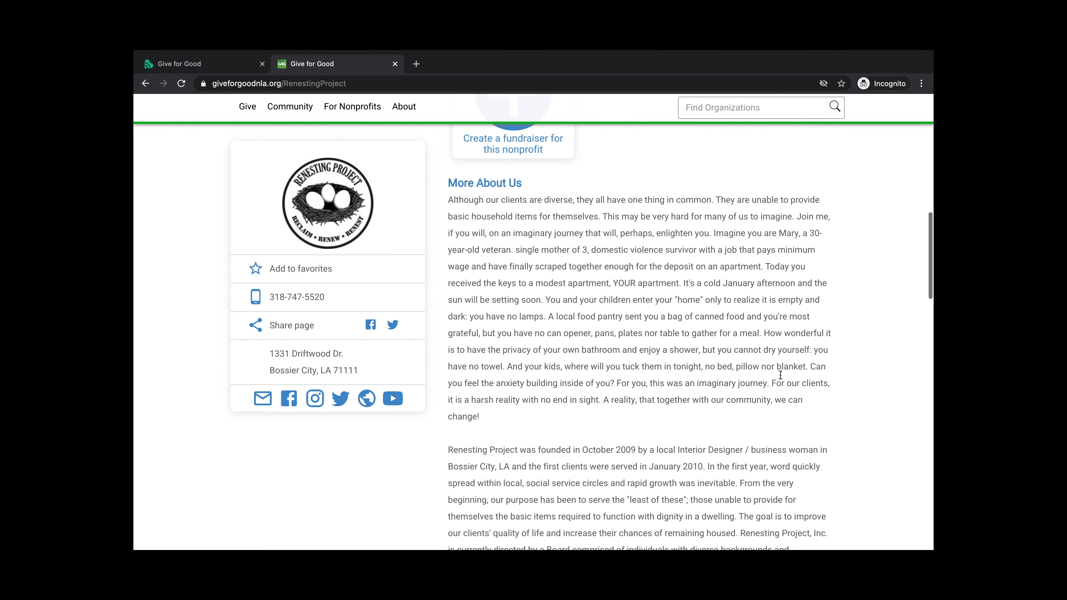
scroll(780, 377, down, 20)
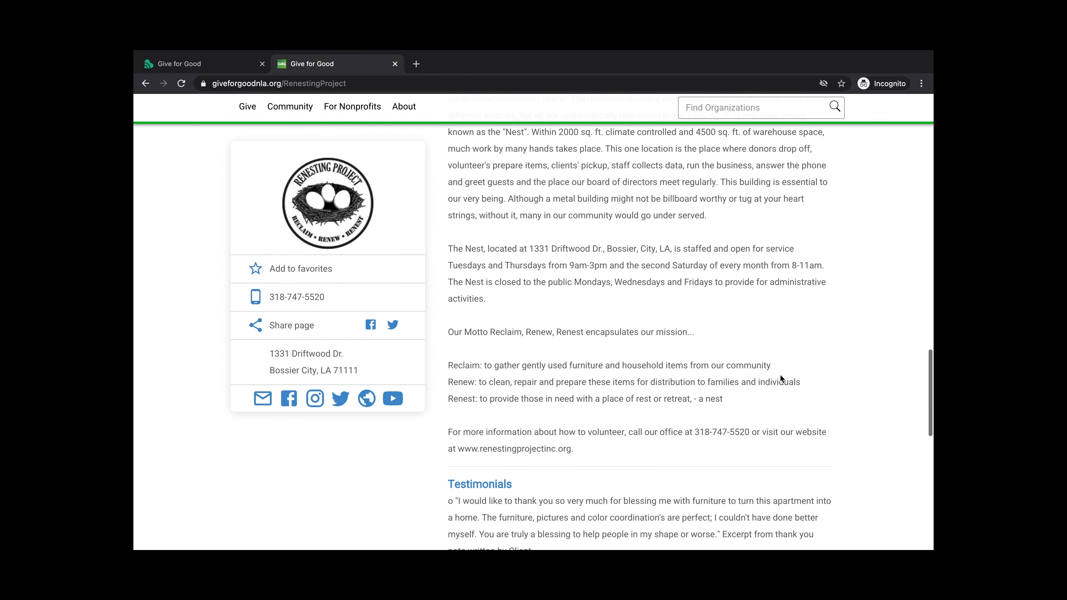
scroll(780, 377, down, 11)
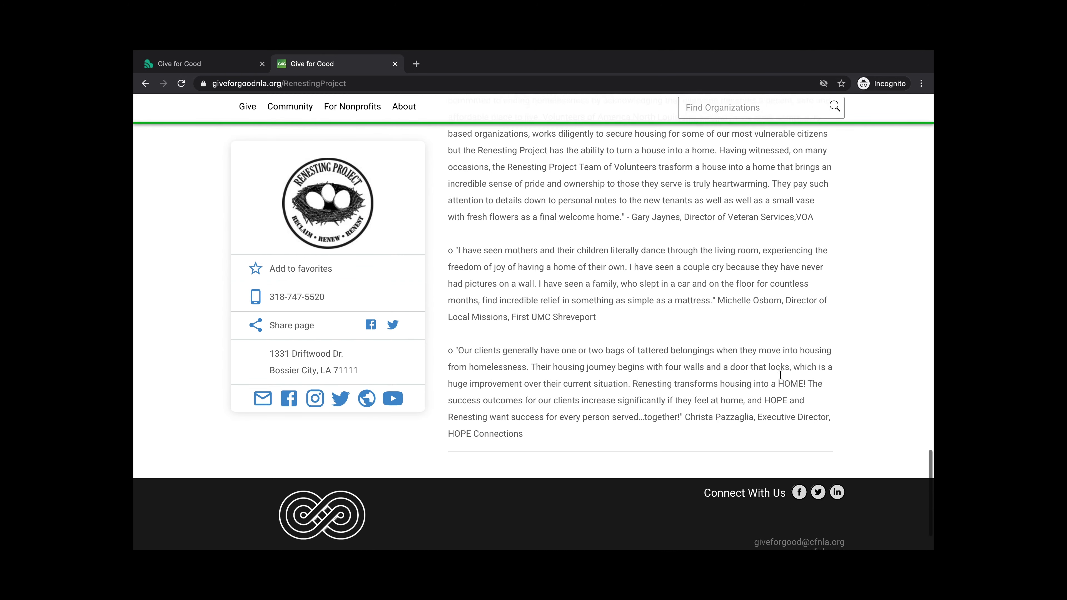
scroll(780, 376, up, 20)
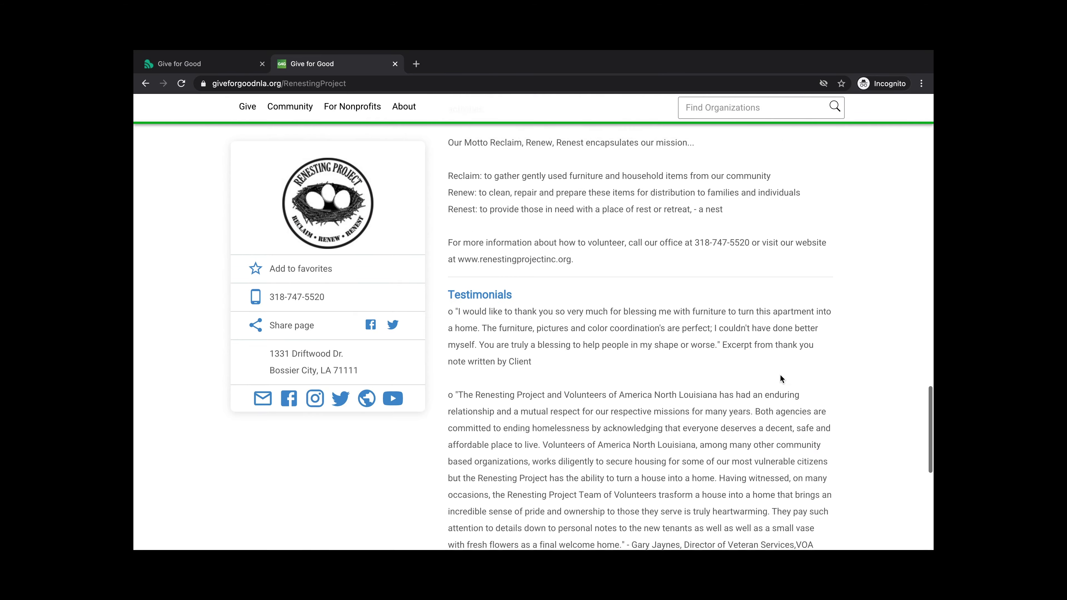
scroll(780, 377, up, 15)
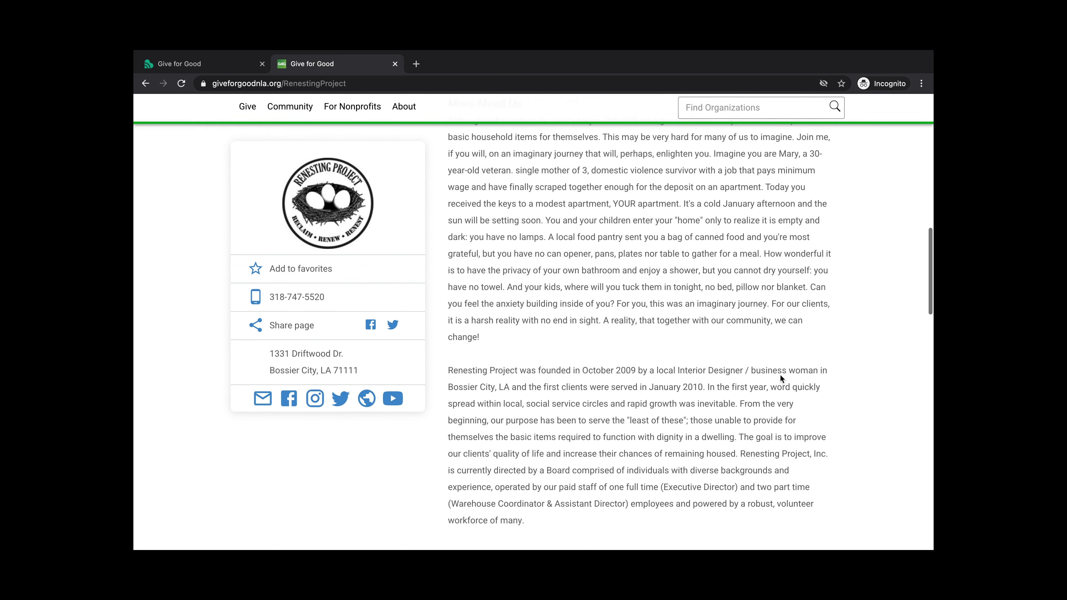
scroll(780, 377, up, 13)
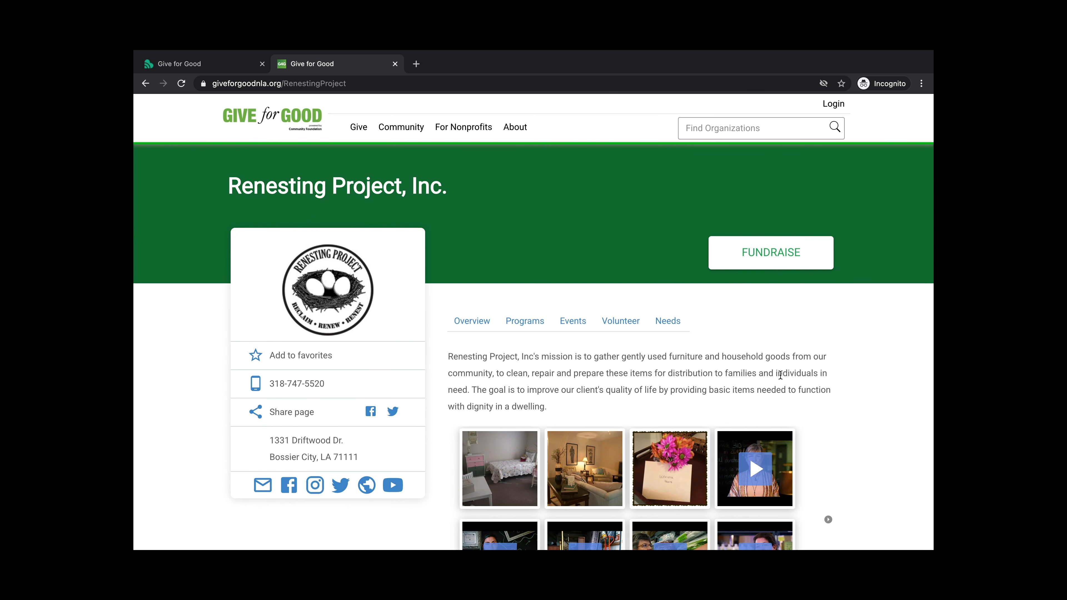
click(529, 327)
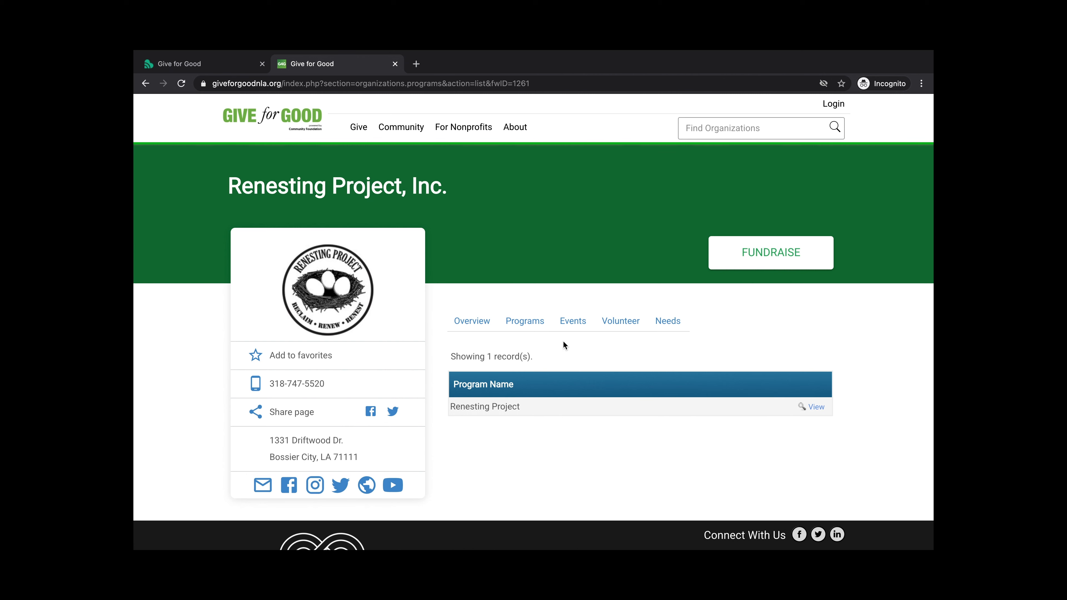
Preview the Renesting Project program's details, then show its Events tab with no upcoming events
scroll(563, 345, down, 1)
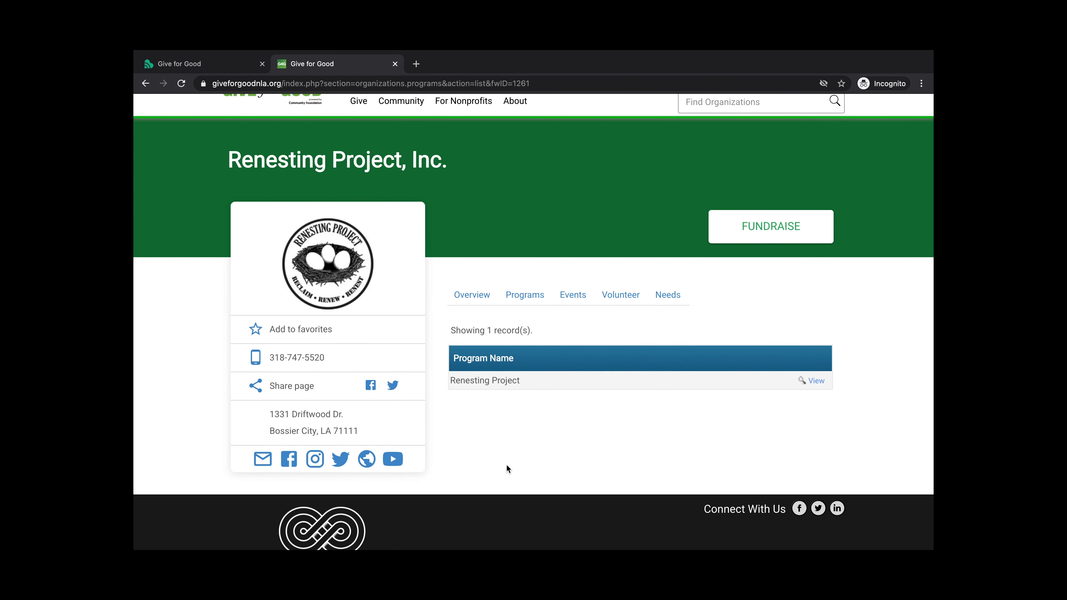
click(815, 381)
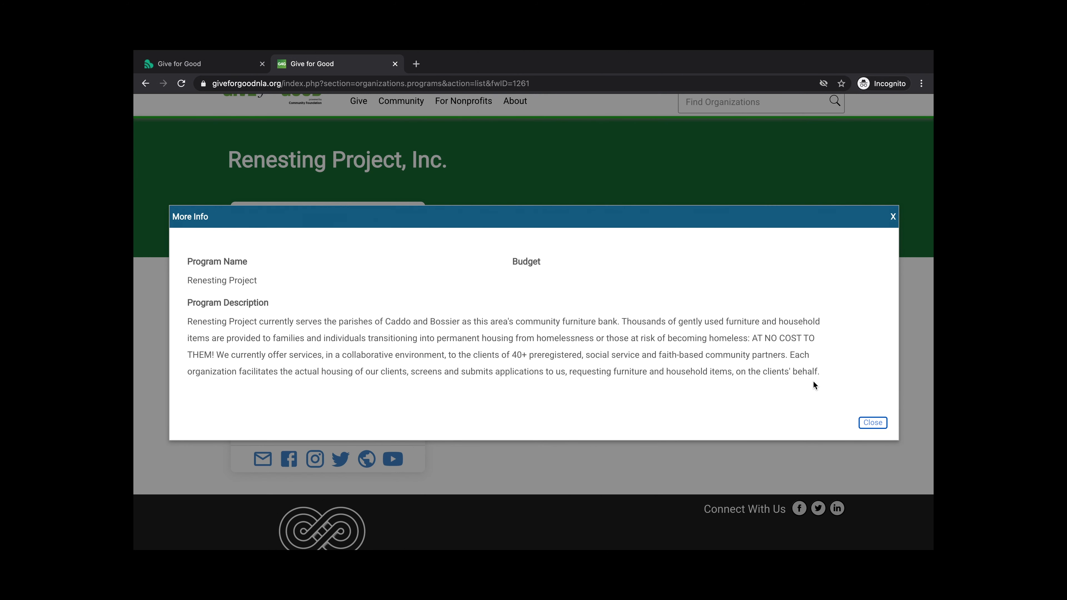
click(873, 424)
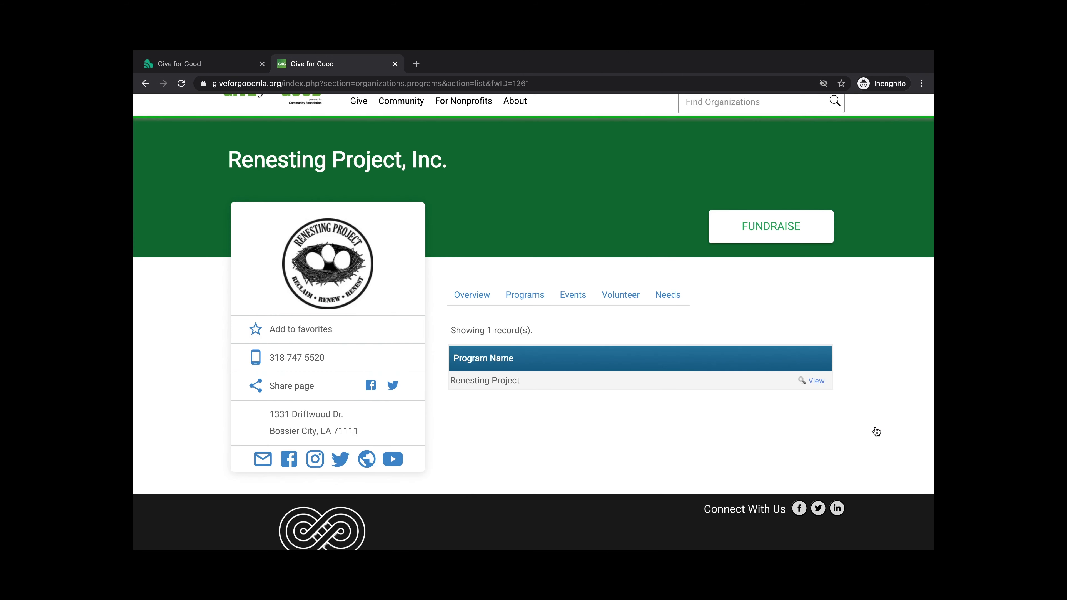
click(582, 303)
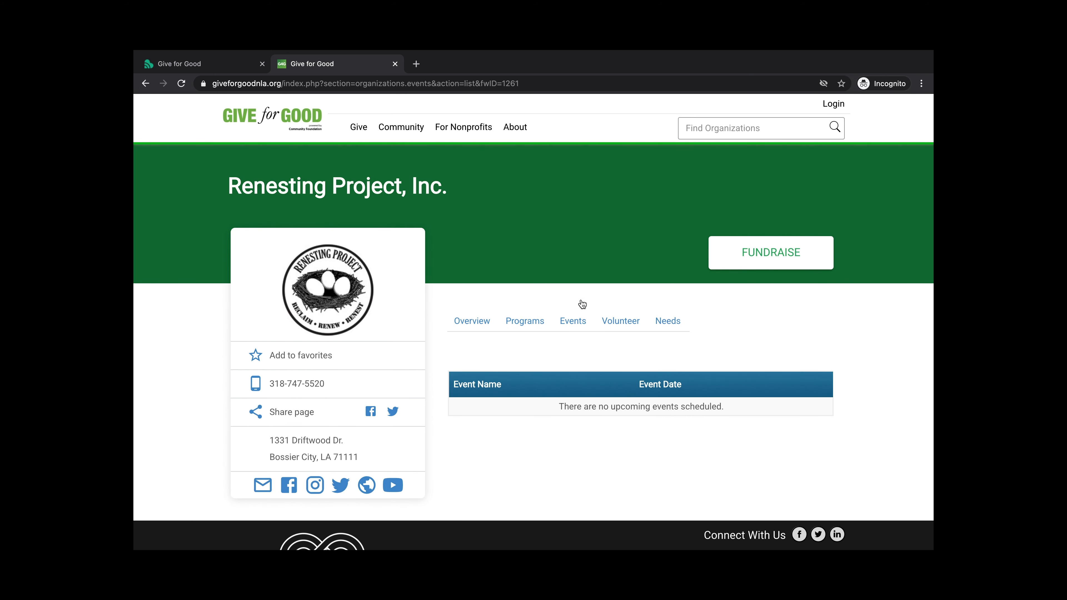
Check Renesting's Tues/Thur @ the Nest volunteer opportunity and Needs list, then return to Overview
click(624, 323)
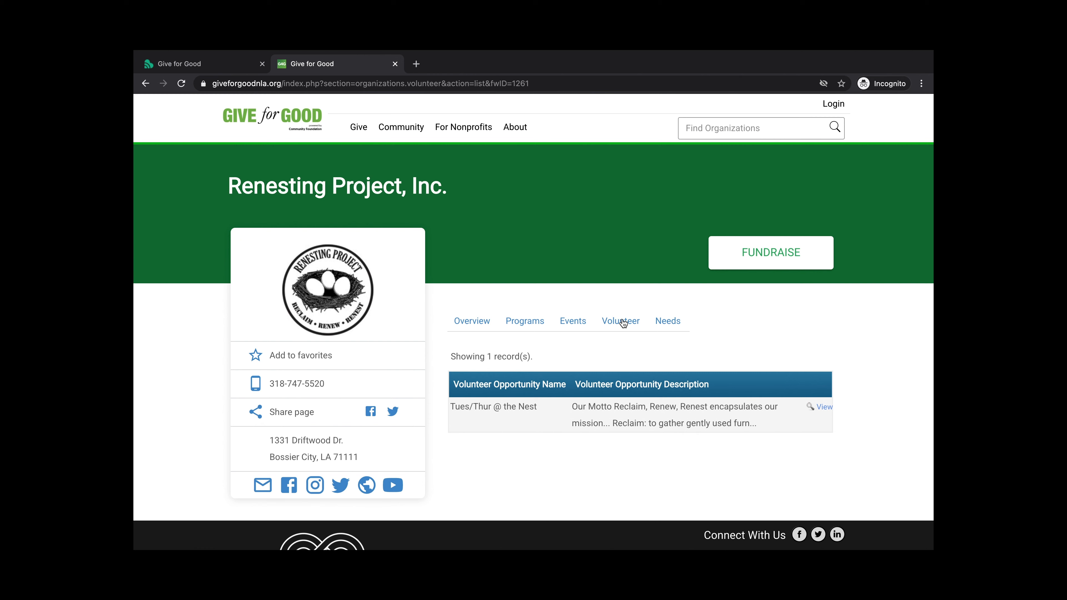
click(817, 408)
scroll(800, 306, down, 3)
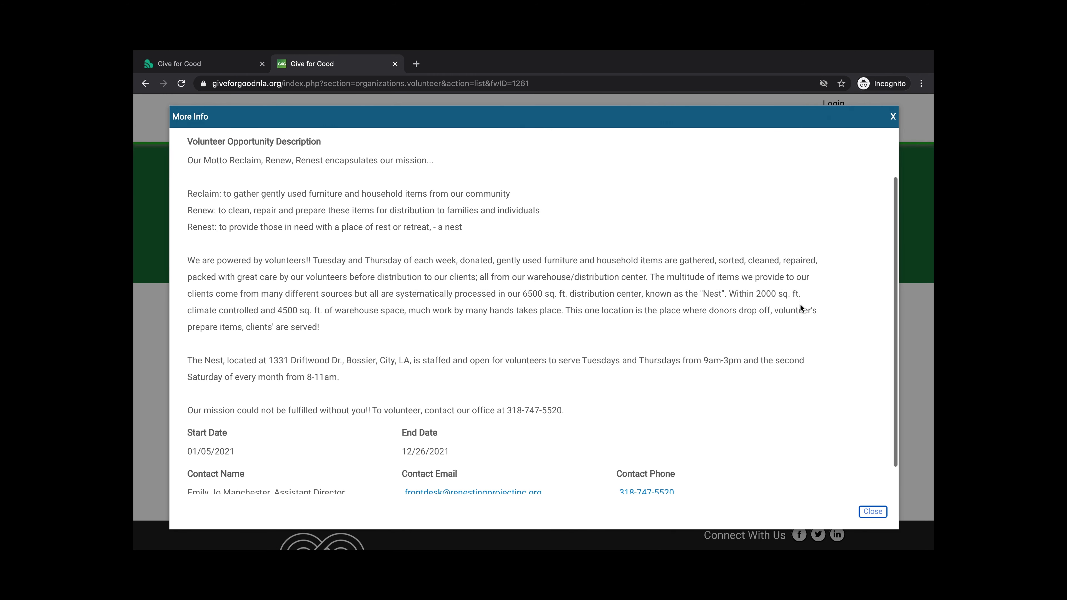
scroll(800, 307, up, 3)
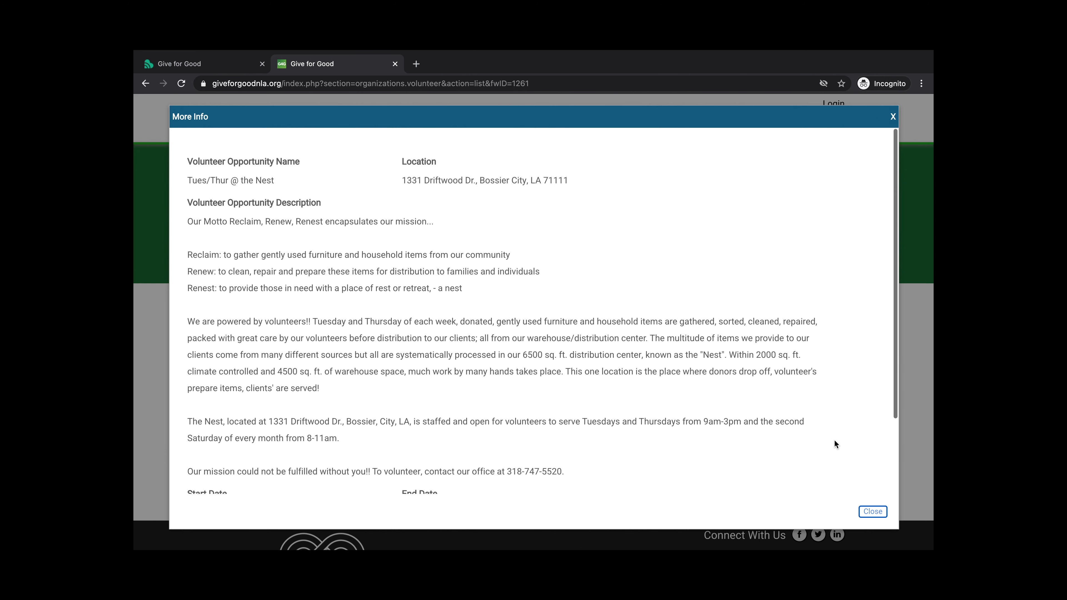
click(873, 512)
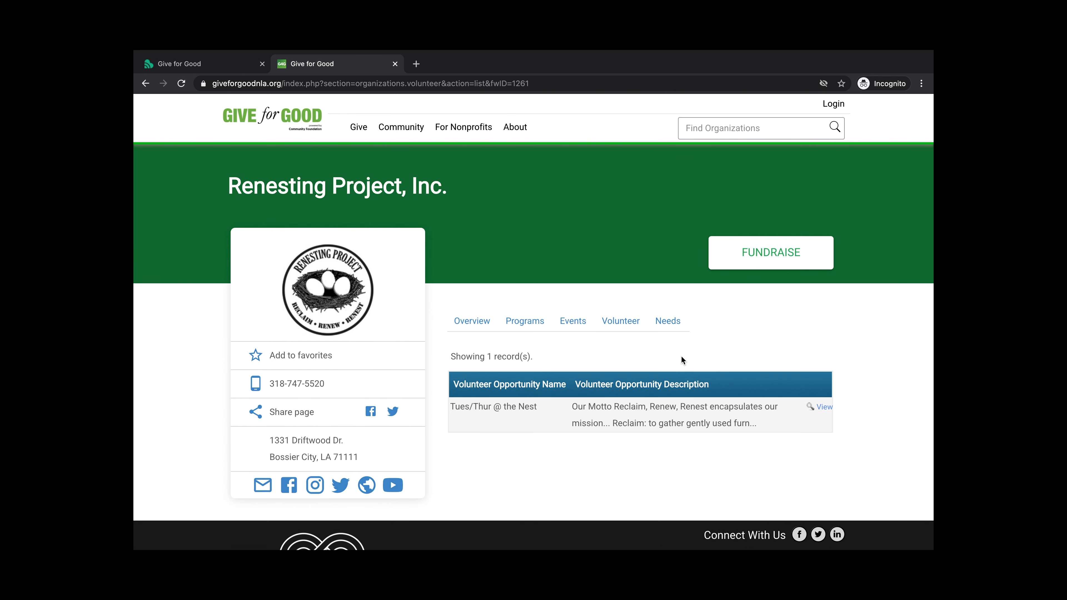
click(678, 327)
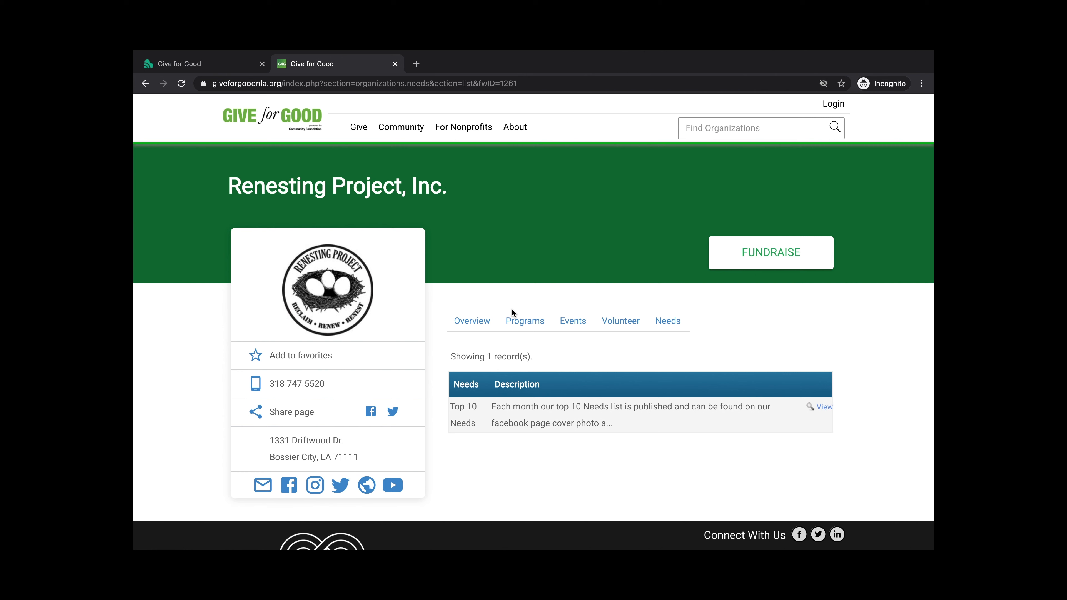
click(483, 320)
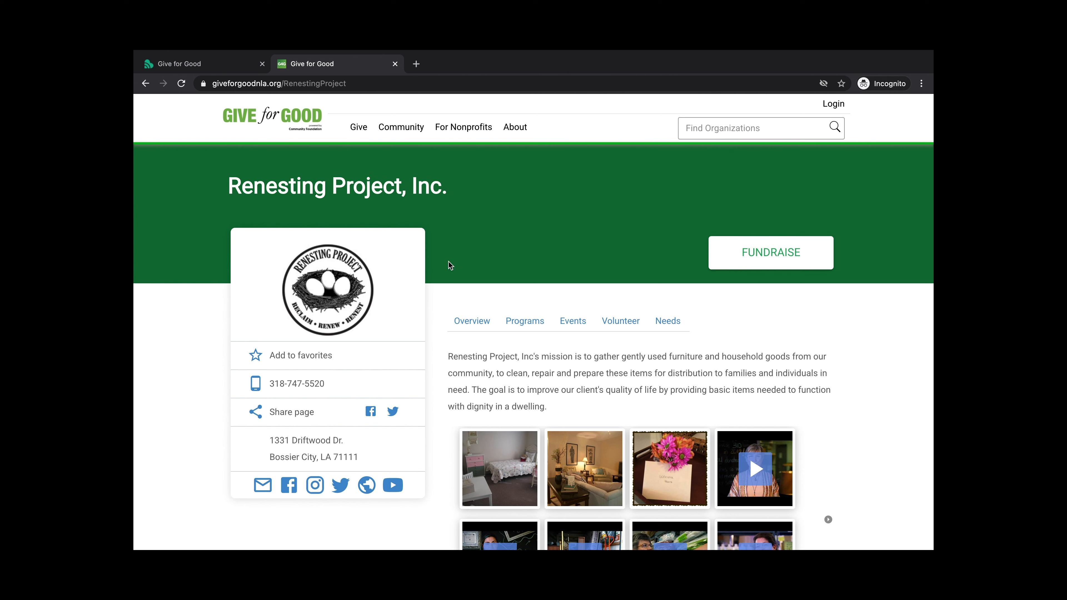
Go to Community > Volunteer, listing opportunities from Geaux 4 Kids and Mary's House
mouse_move(408, 129)
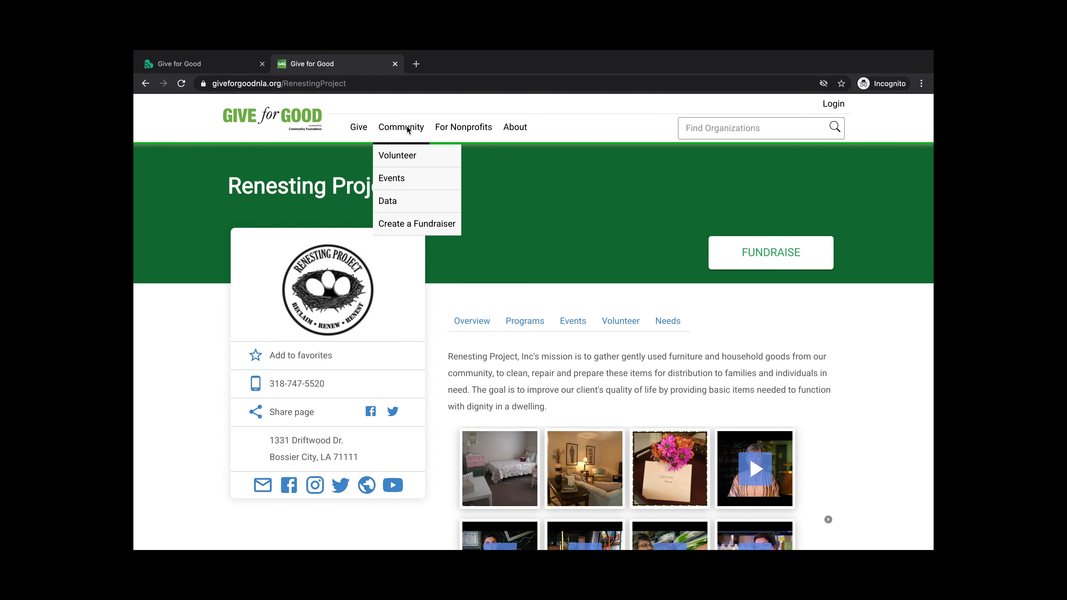
click(402, 159)
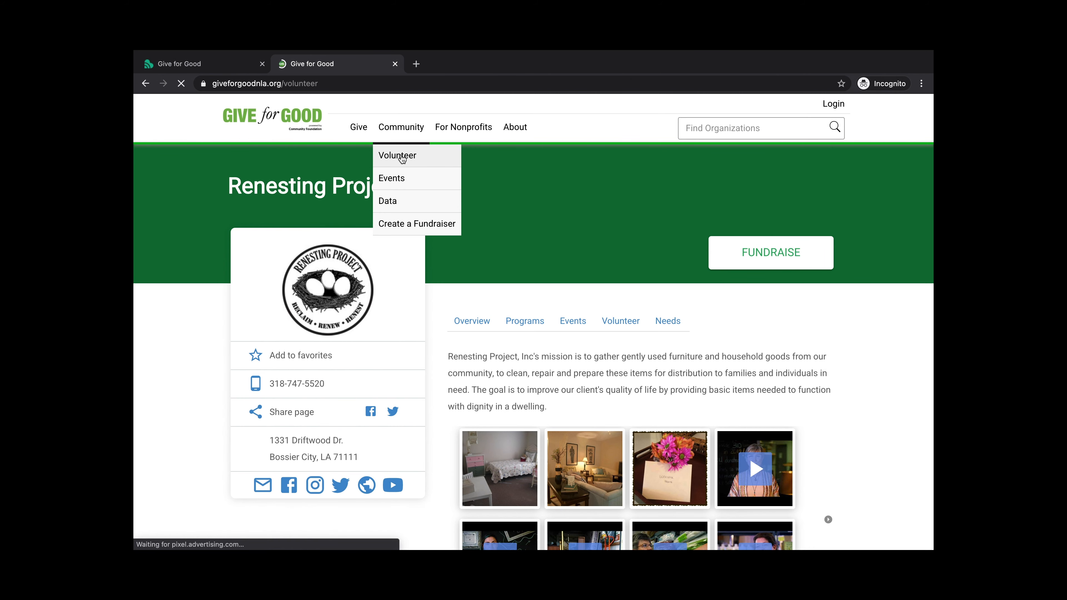
scroll(466, 189, down, 1)
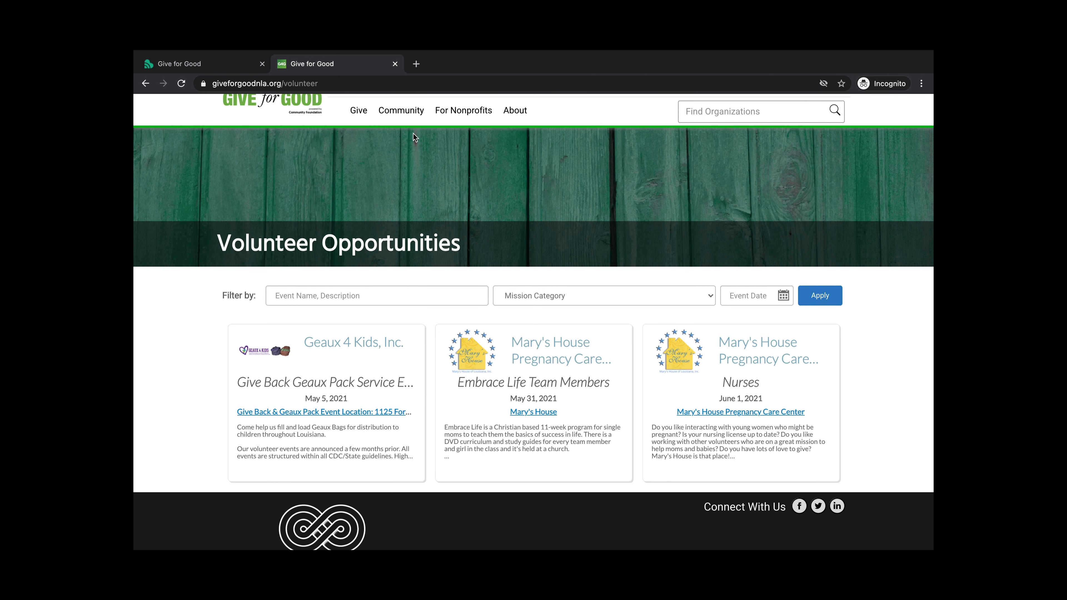
mouse_move(405, 112)
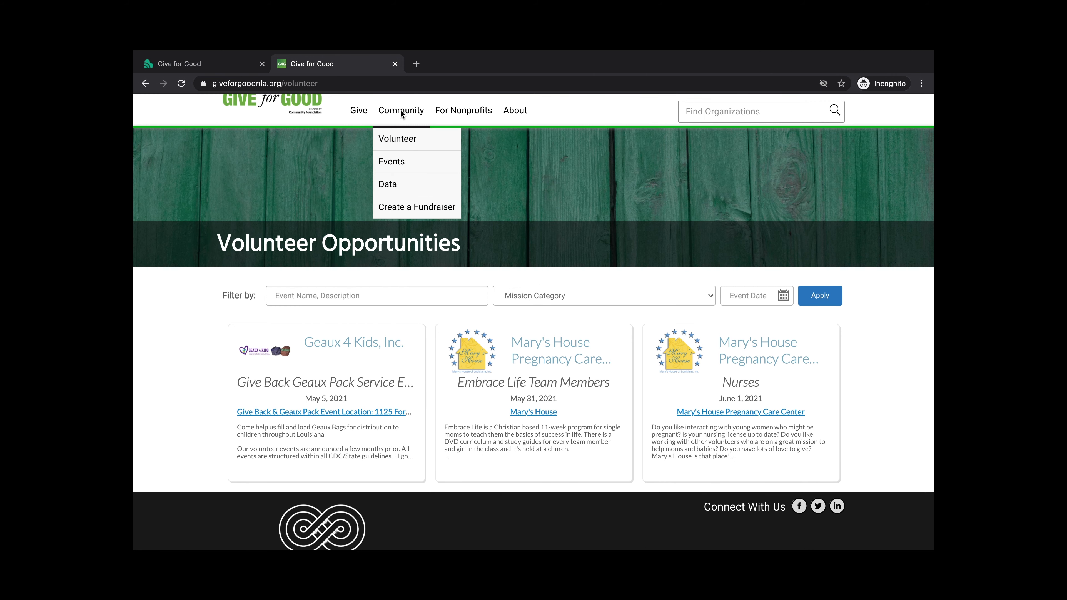
Browse Community > Events, including UMF Chili Cook-off and Shreveport Golf Tournament
click(391, 162)
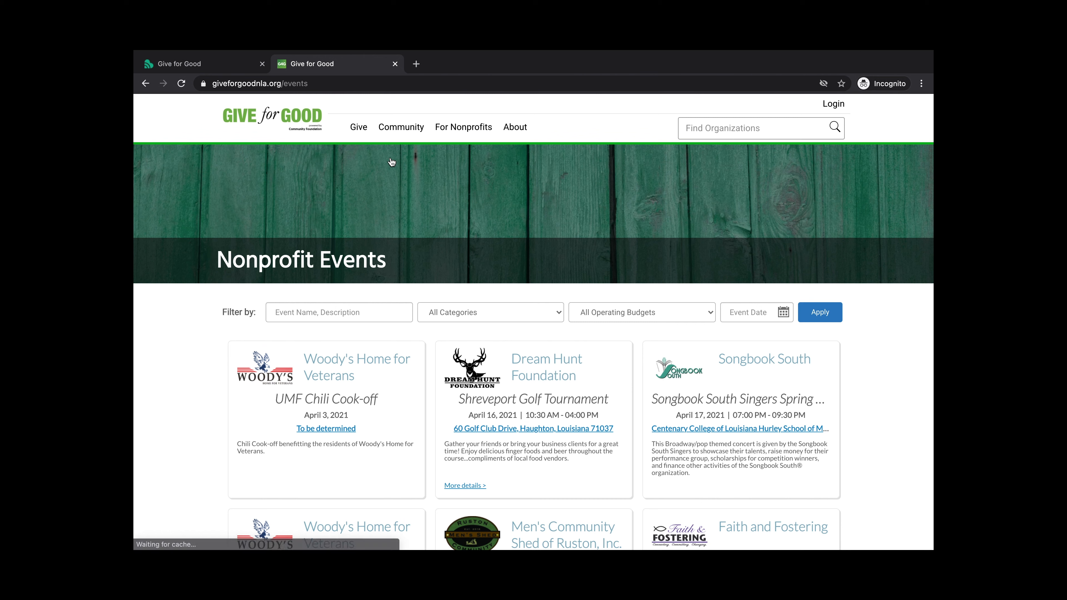
scroll(208, 338, down, 4)
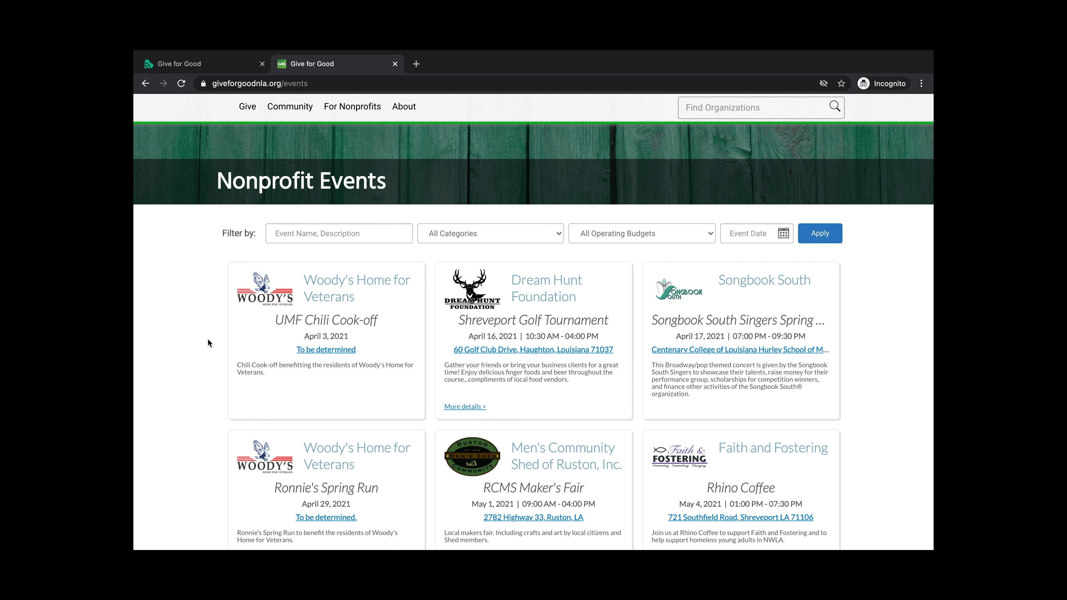
scroll(206, 322, down, 3)
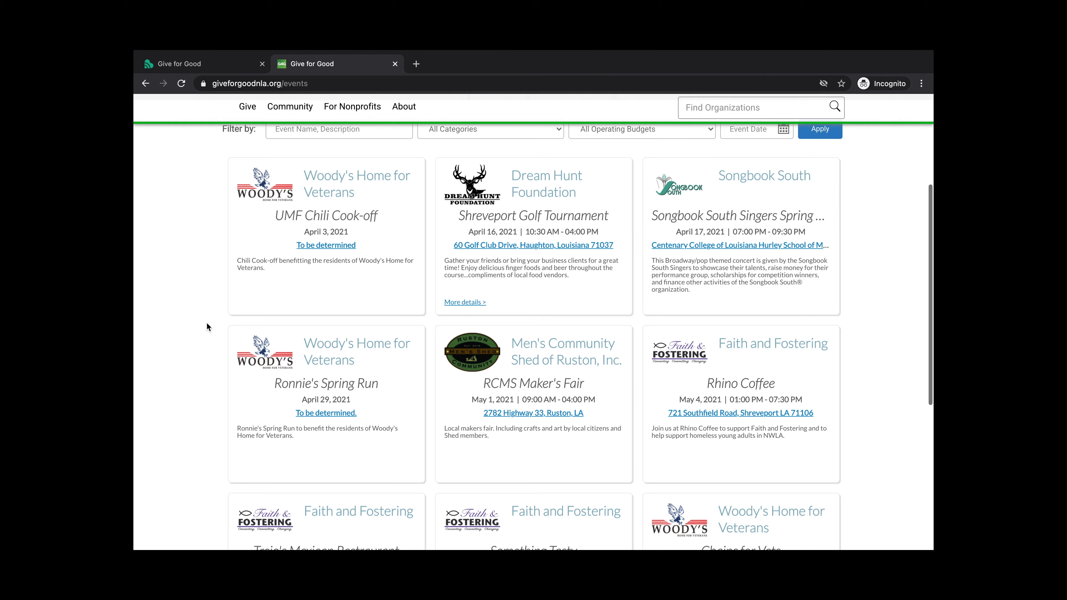
scroll(206, 322, up, 3)
scroll(206, 322, up, 2)
mouse_move(395, 134)
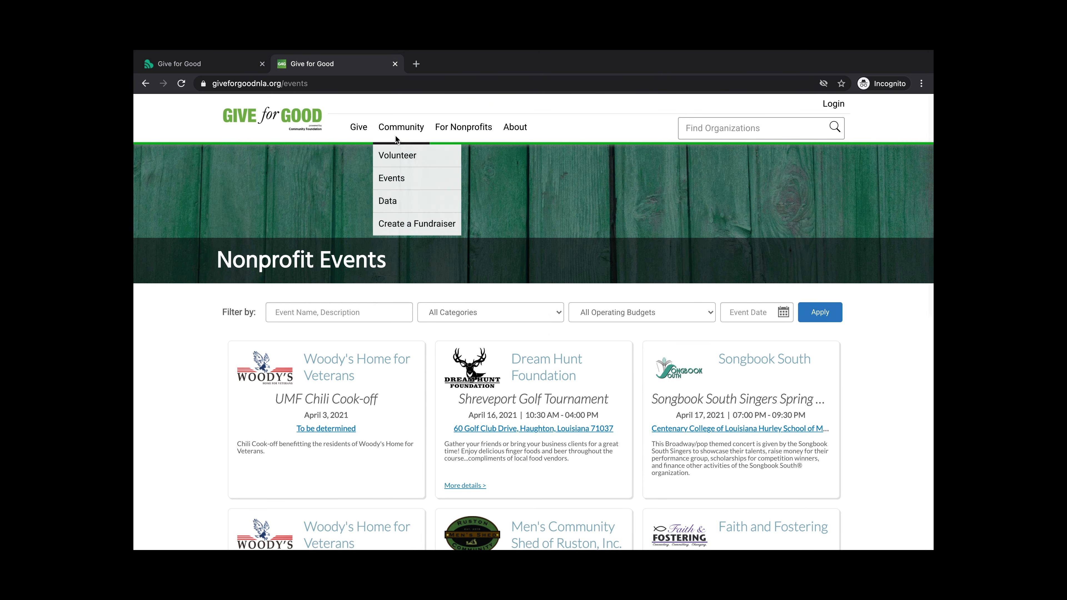